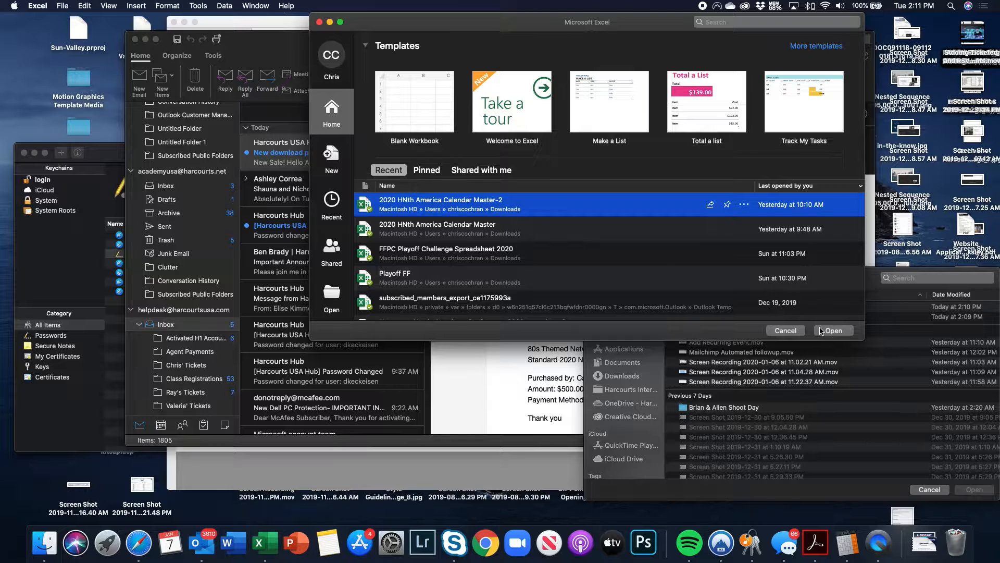
Open the 2020 HNth America Calendar Master-2 workbook without updating links and view March
left_click(822, 331)
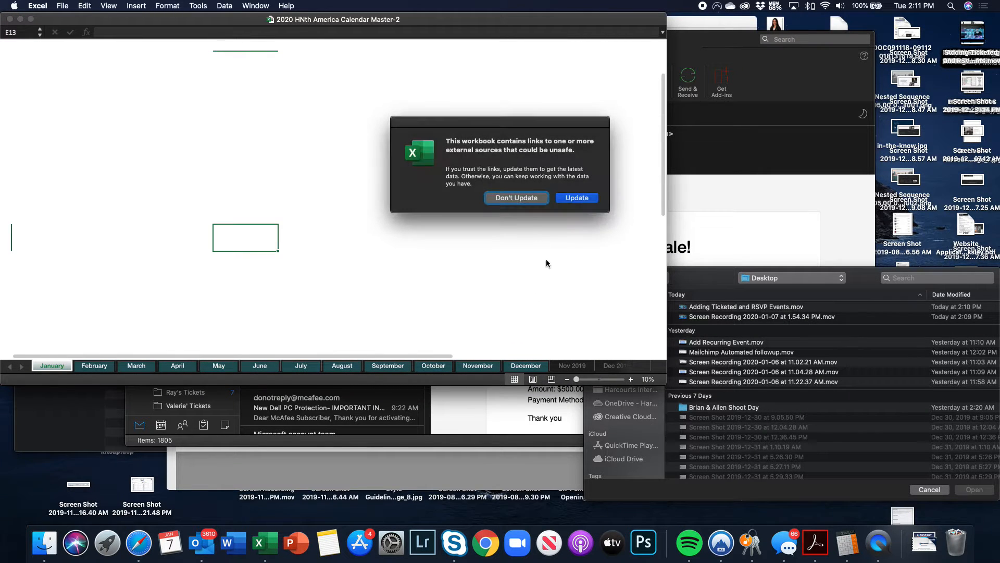
left_click(539, 201)
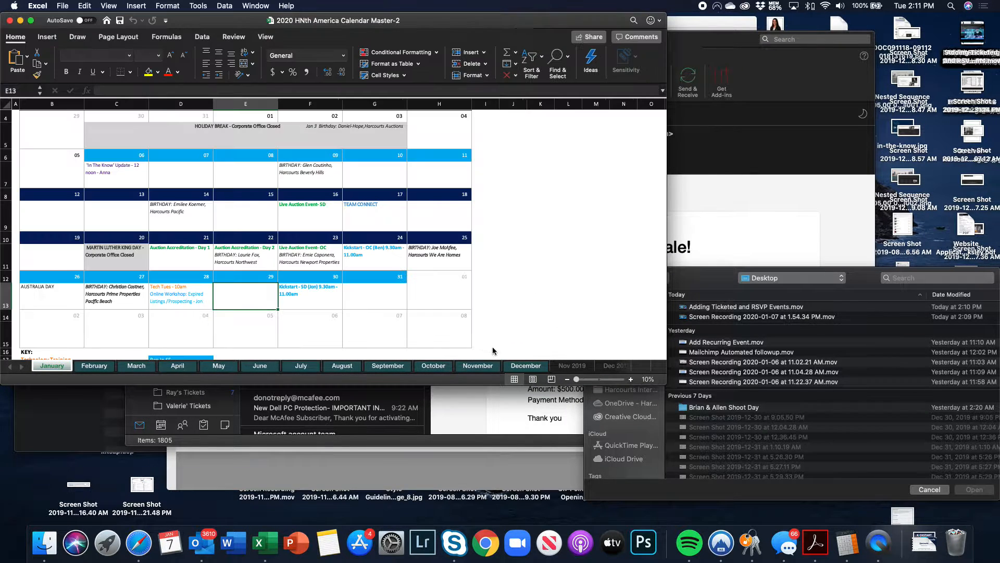
left_click(136, 366)
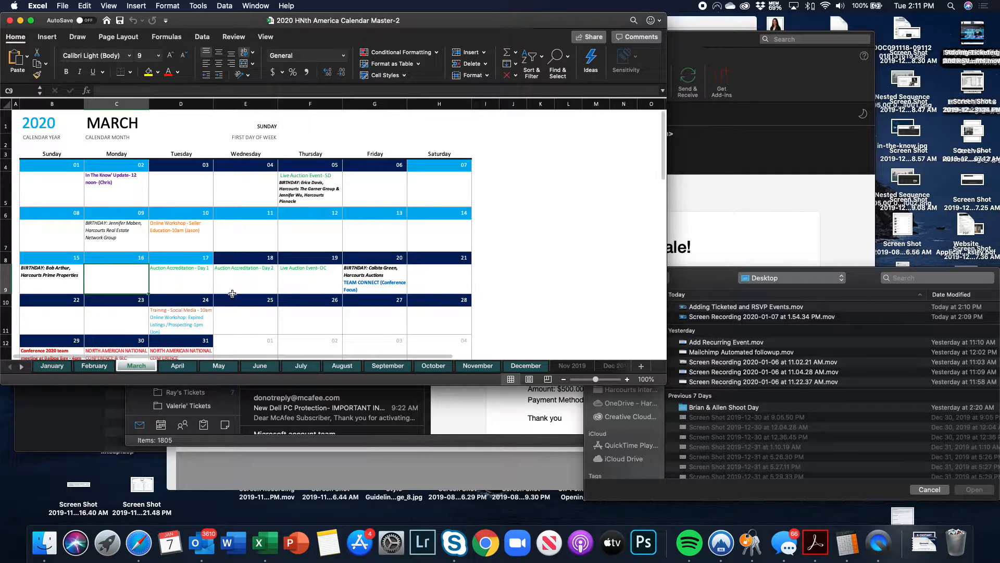
left_click(172, 232)
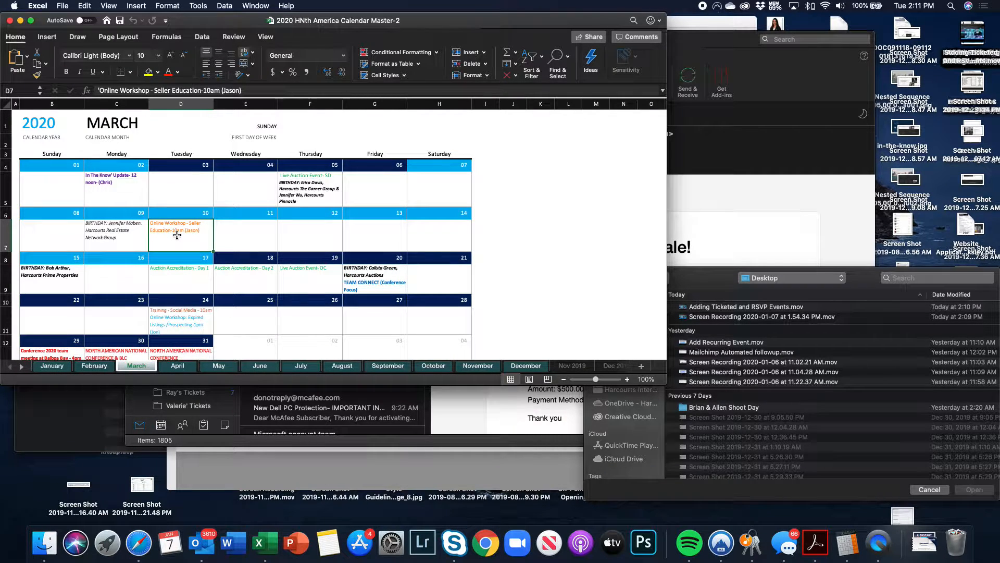
Browse the February and January calendar sheets, then return to March
left_click(95, 365)
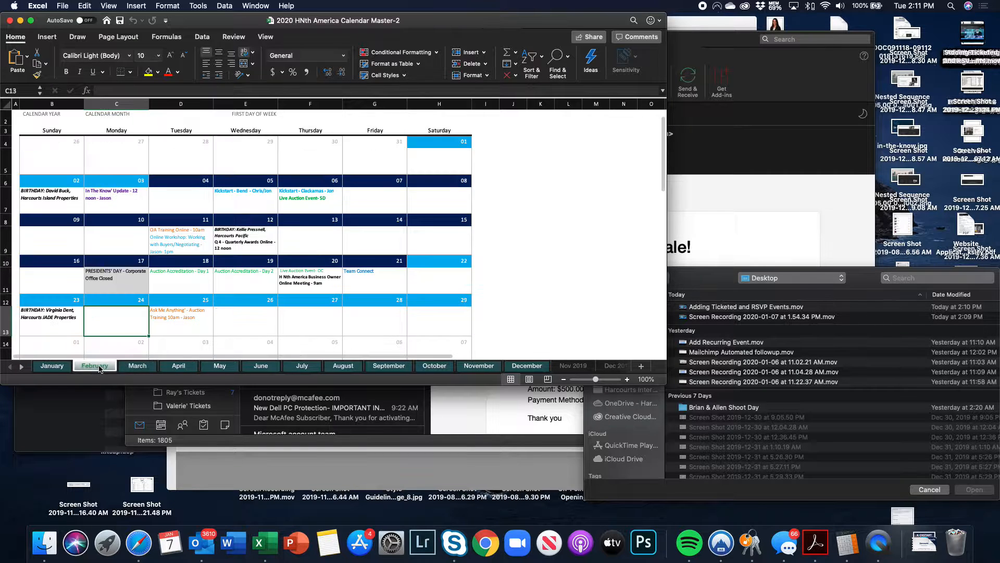
left_click(51, 366)
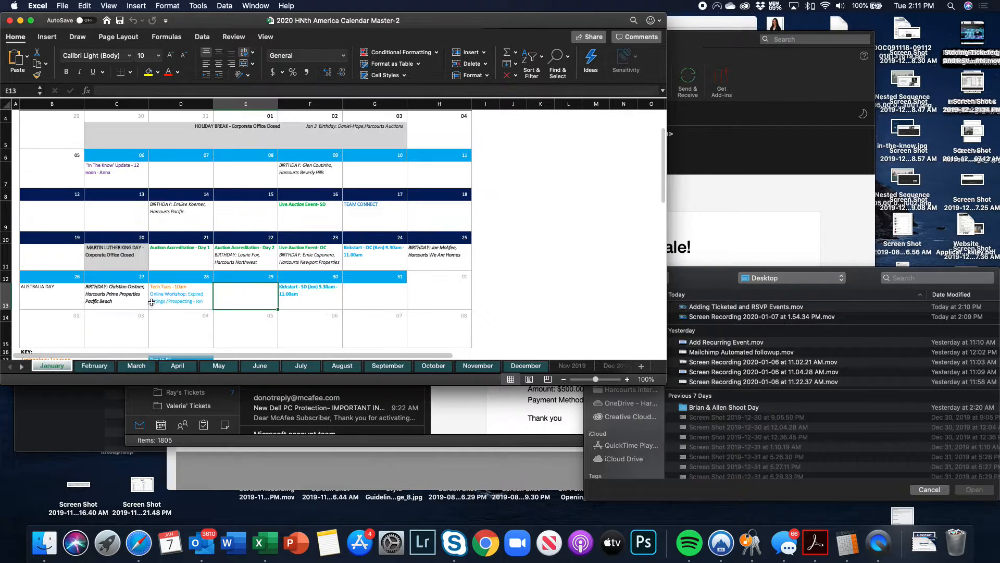
scroll(168, 291, "up", 1)
scroll(172, 286, "down", 1)
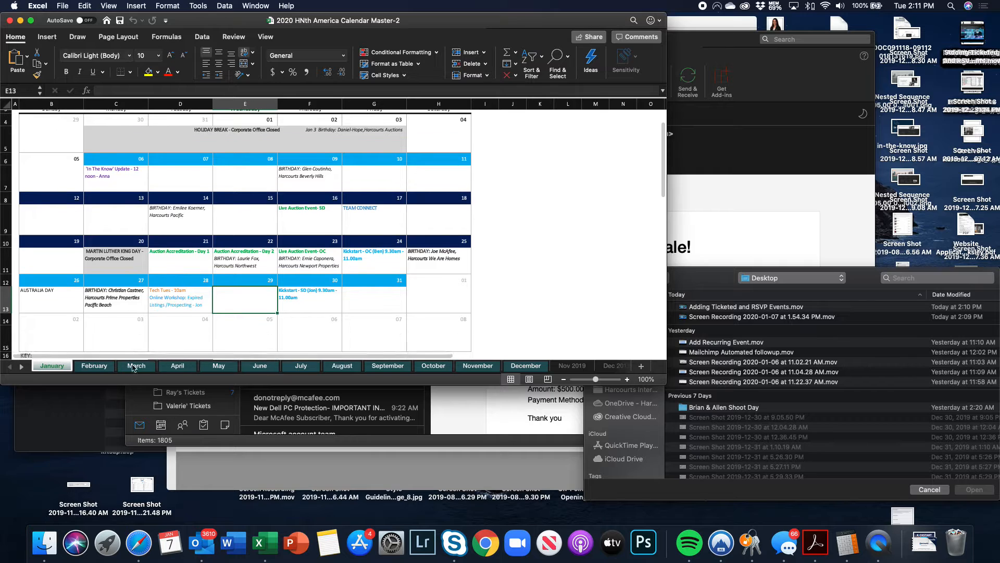
left_click(136, 366)
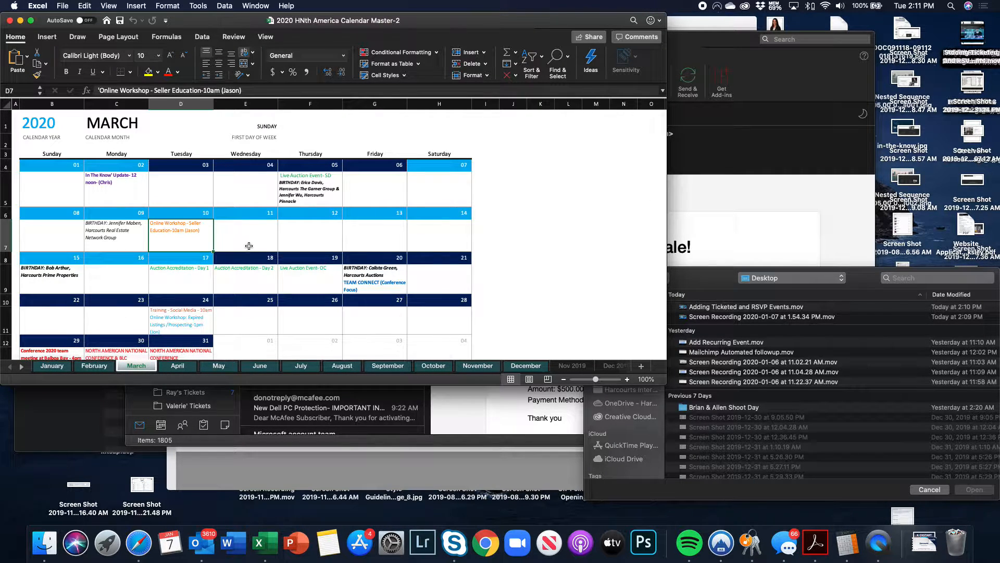
Reload the WordPress events list, then maximize the Excel window on the March sheet
left_click(146, 543)
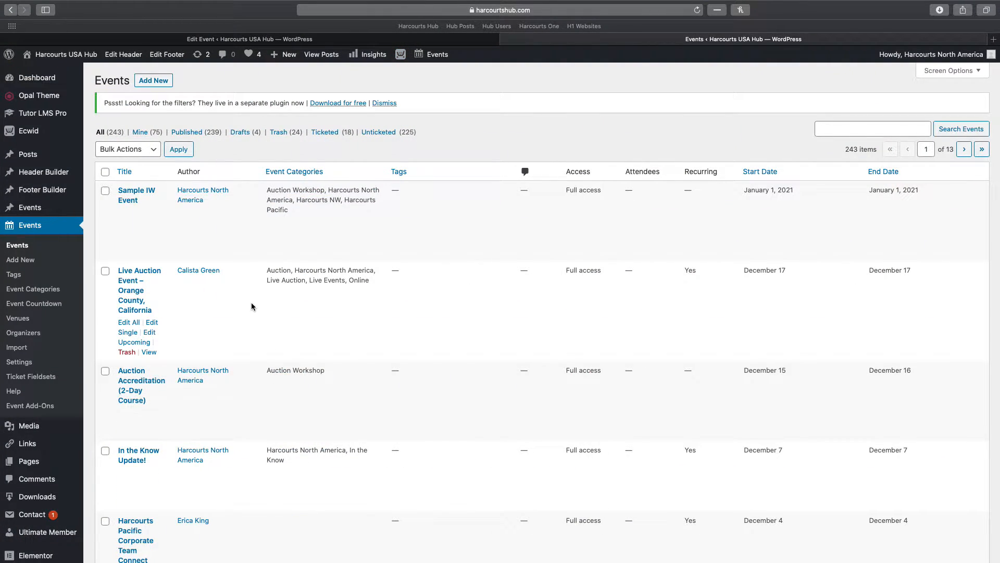
left_click(42, 248)
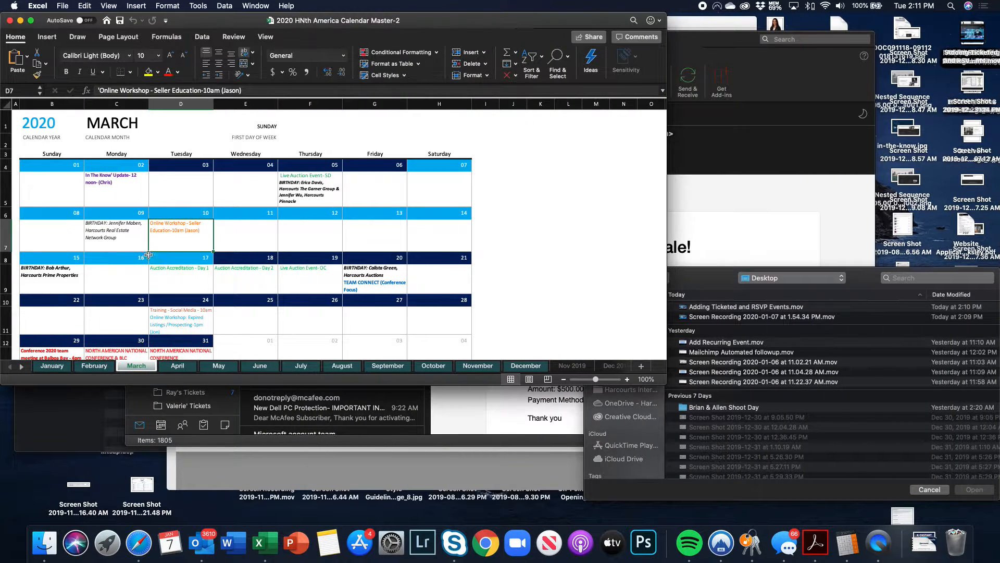
double_click(666, 383)
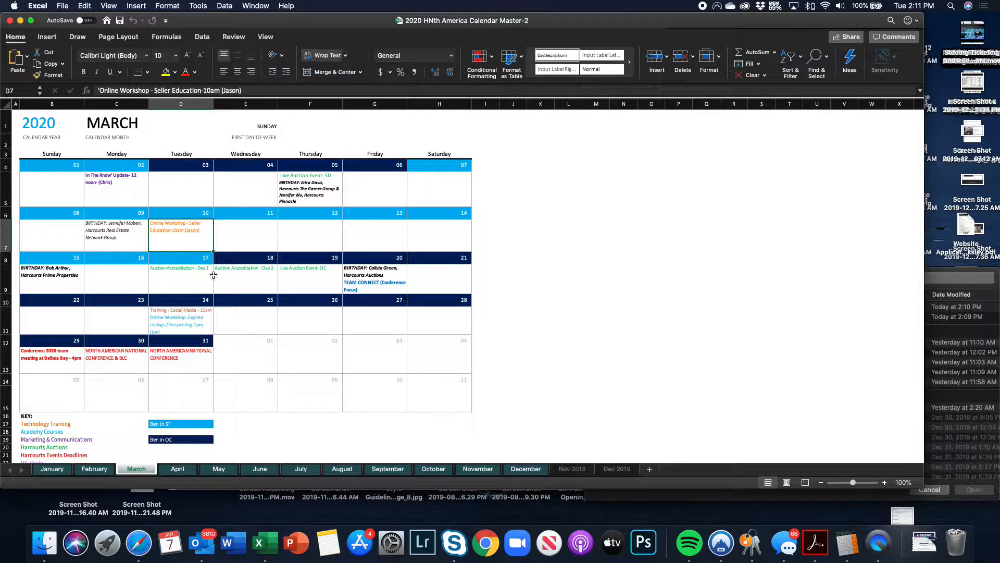
left_click(111, 467)
left_click(136, 468)
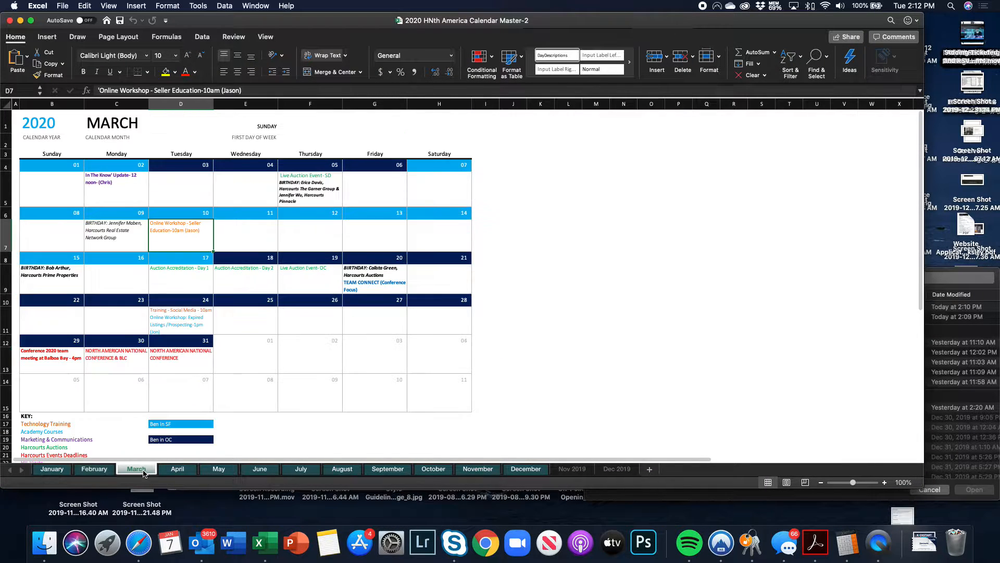
key("ctrl+Right")
Search the events list for 'seller Education' and scroll through the 23 results
left_click(865, 131)
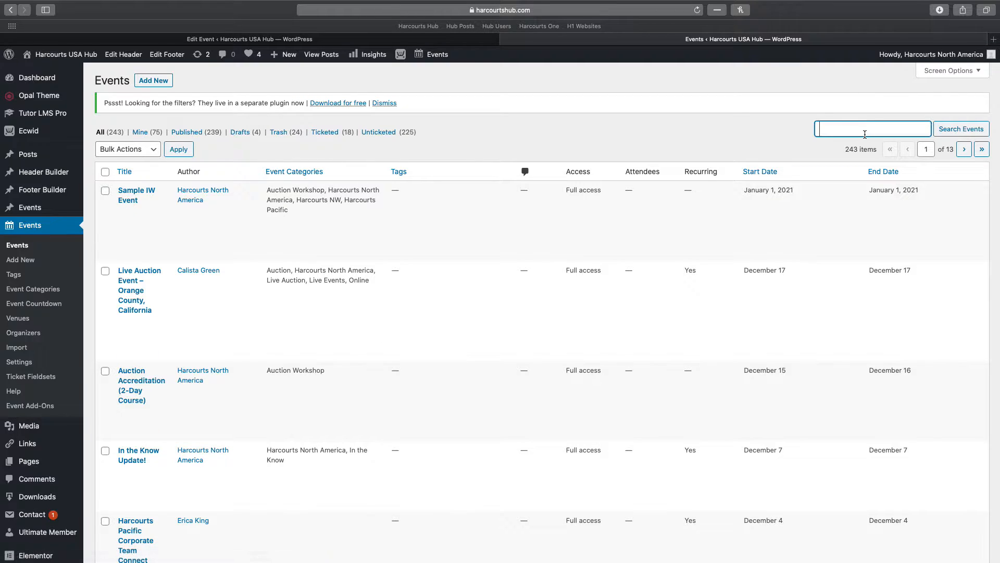
type("seller")
key("Return")
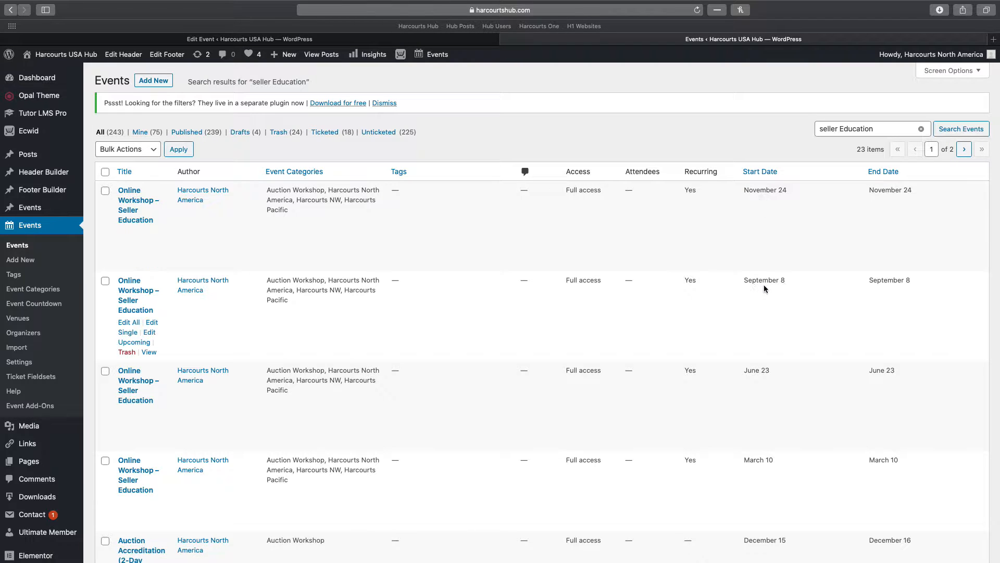
scroll(764, 285, "down", 5)
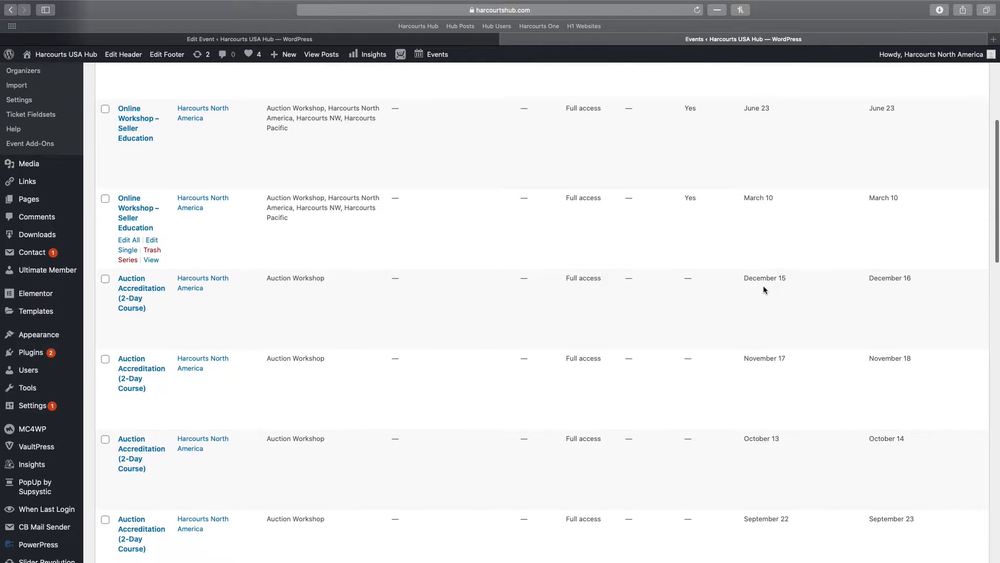
scroll(764, 292, "up", 6)
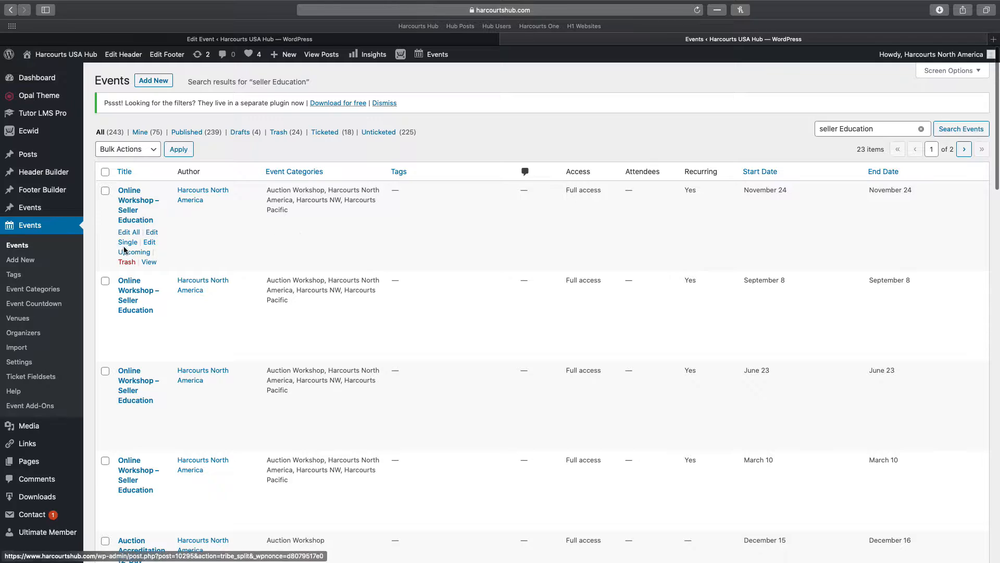
left_click(126, 236)
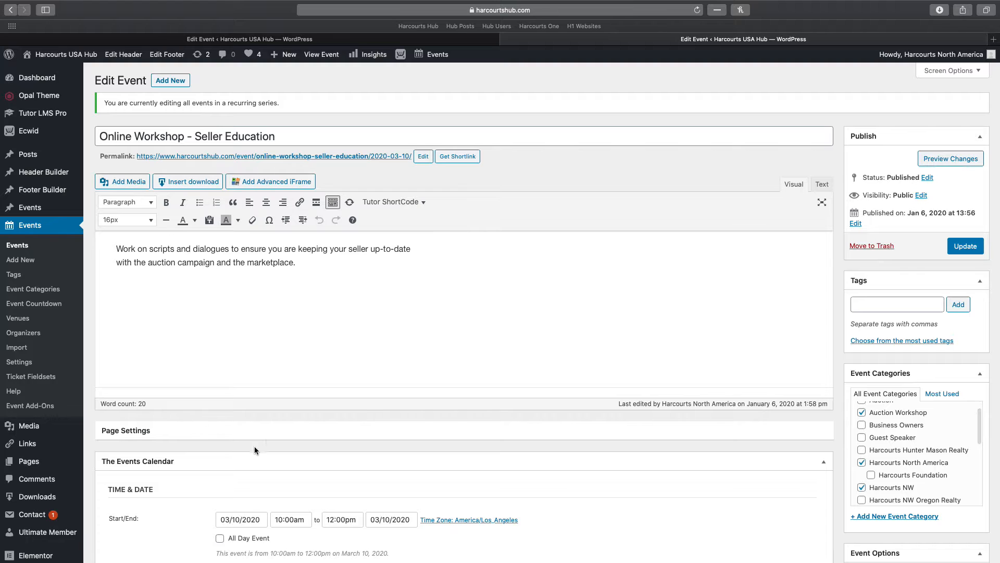
scroll(261, 437, "down", 10)
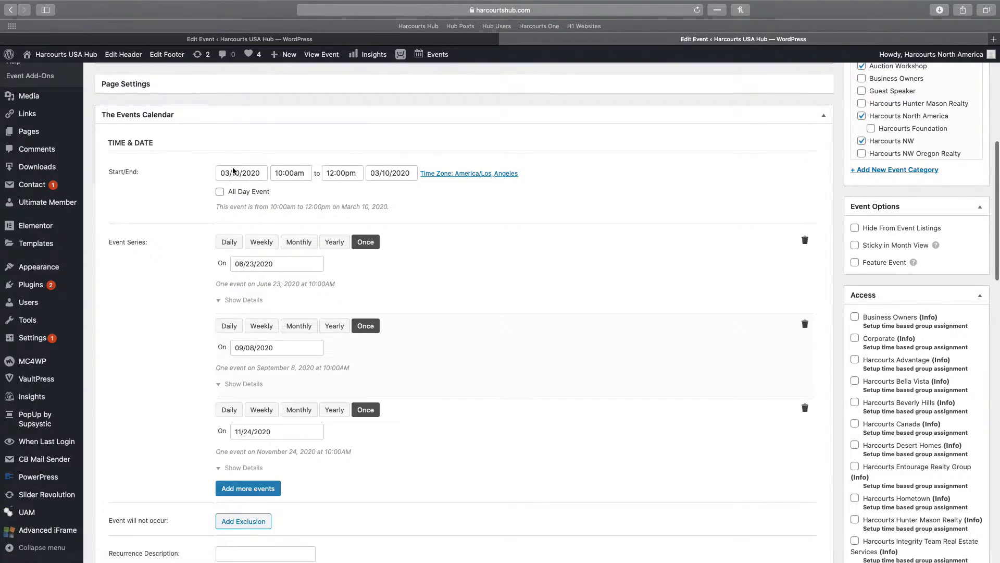
scroll(158, 335, "up", 10)
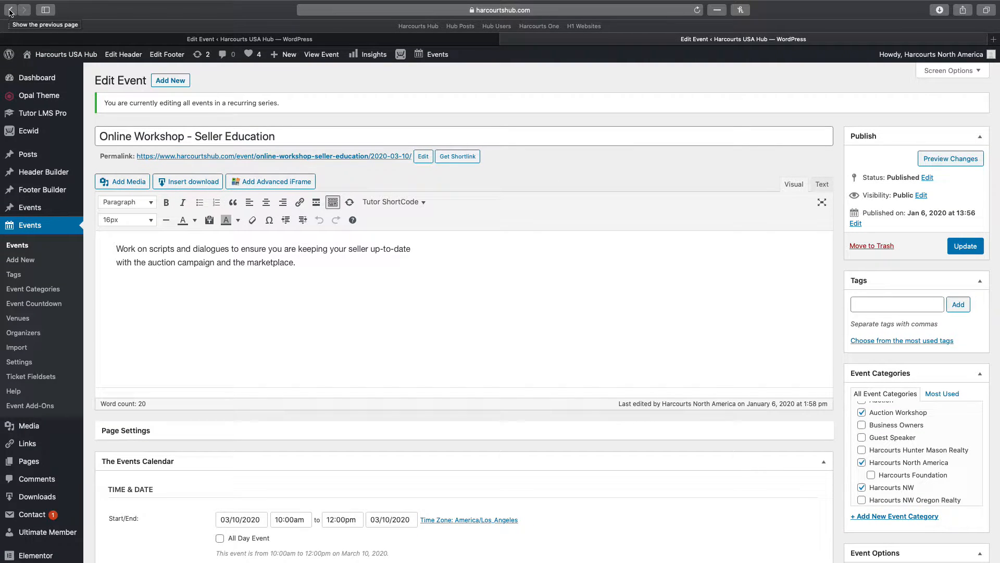
left_click(10, 10)
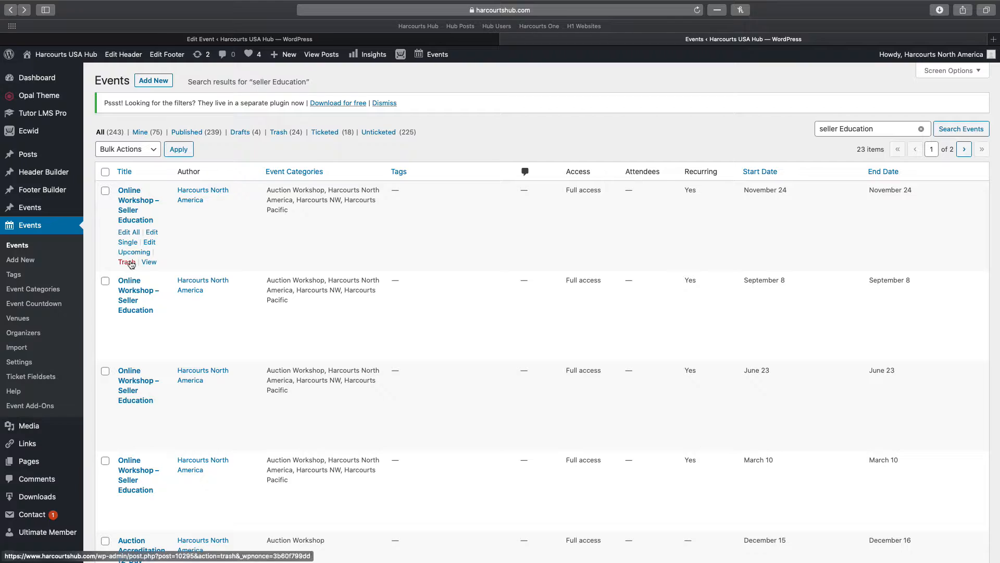
Trash the November 24 Online Workshop – Seller Education event, then restore it from Trash
left_click(128, 262)
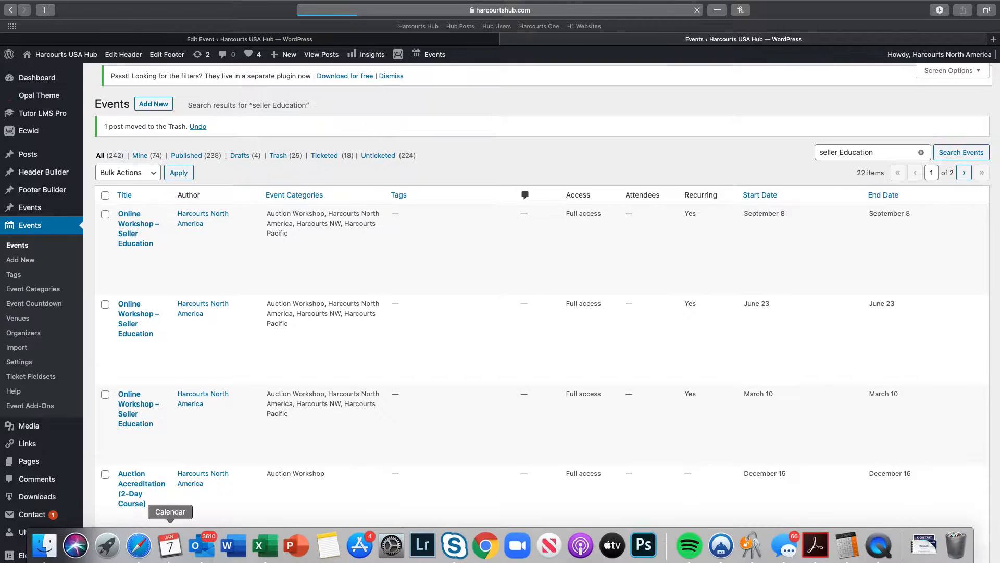
mouse_move(158, 274)
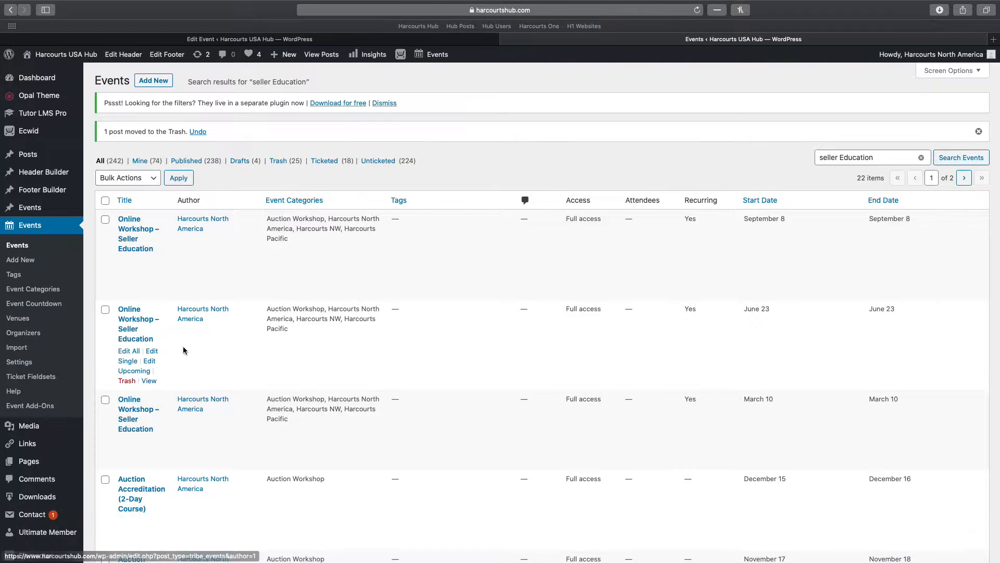
left_click(278, 161)
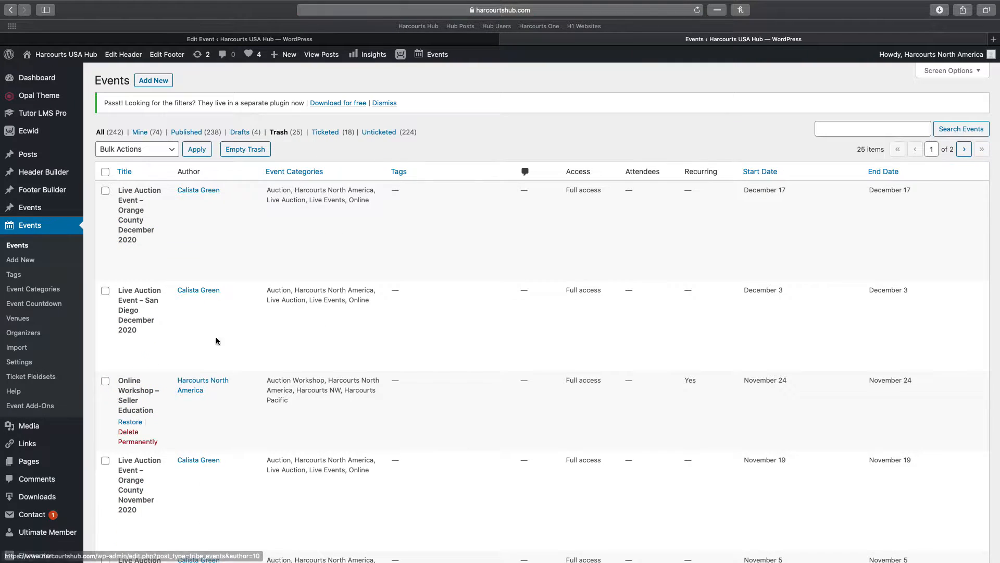
scroll(183, 239, "down", 5)
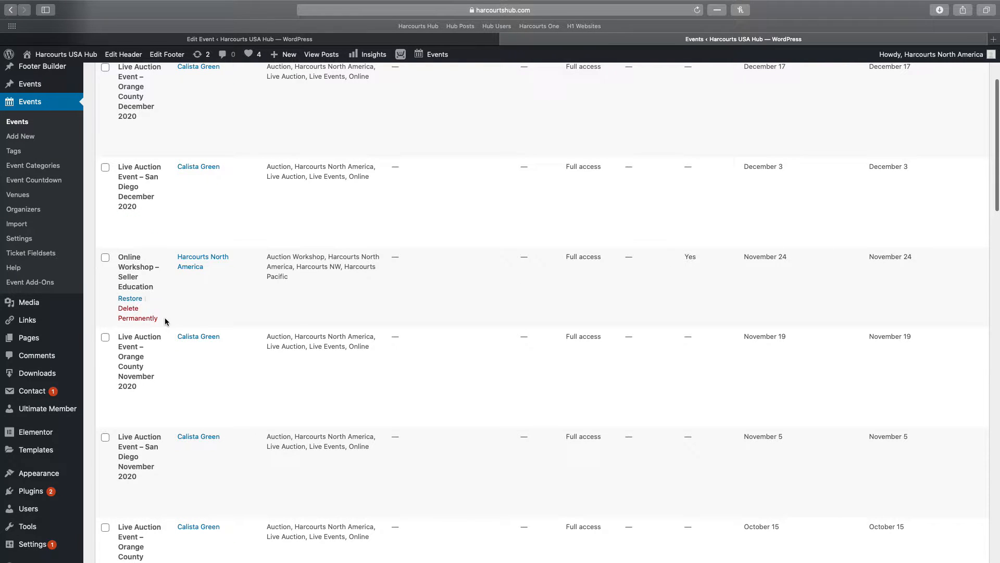
left_click(132, 298)
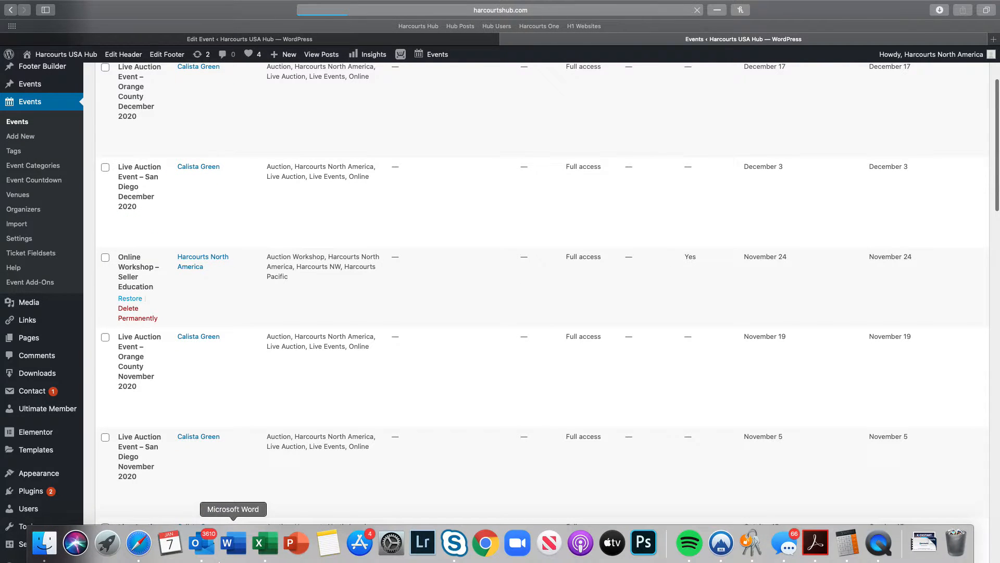
left_click(261, 544)
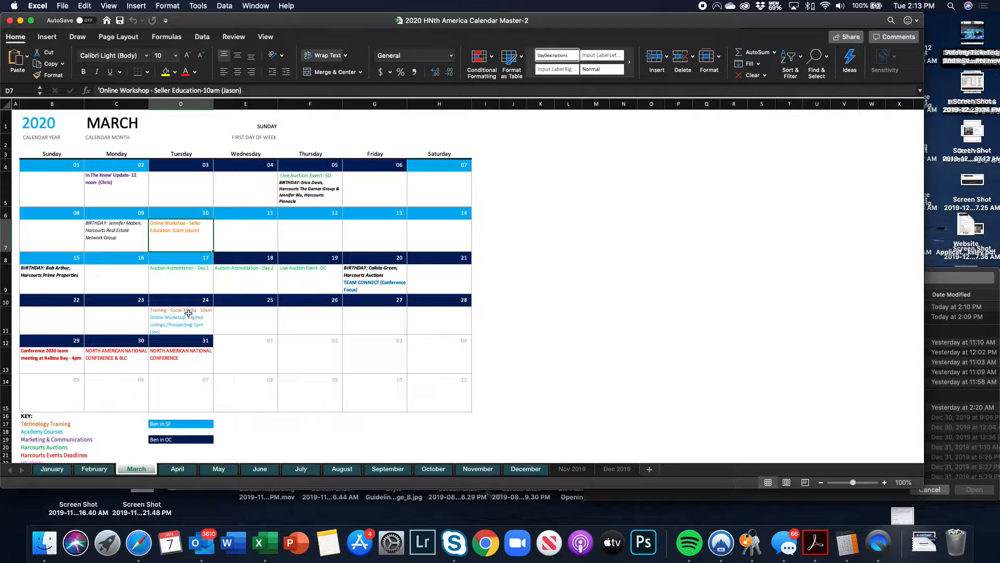
Review the March, February and January calendar entries, then return to the WordPress trash list
left_click(170, 314)
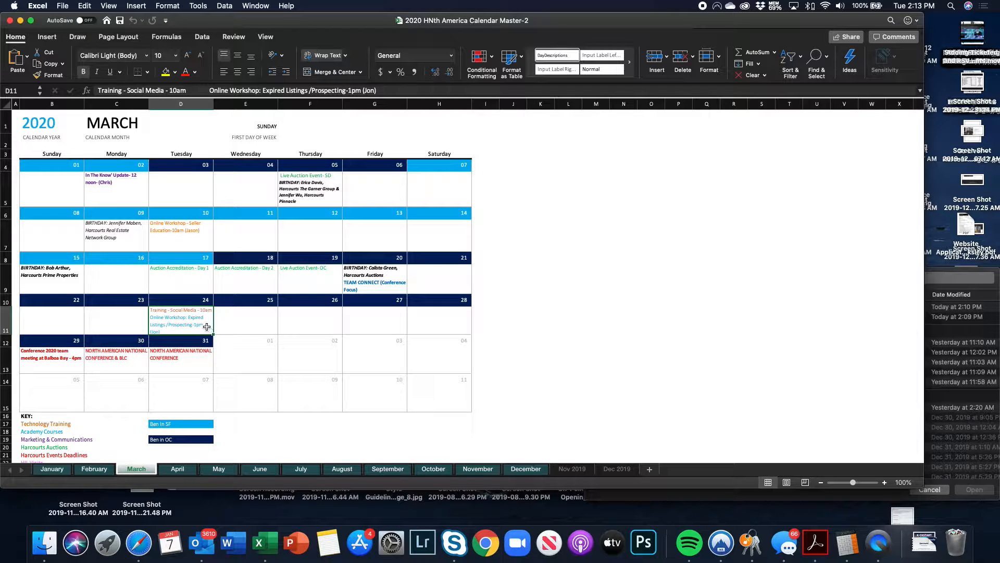
left_click(104, 470)
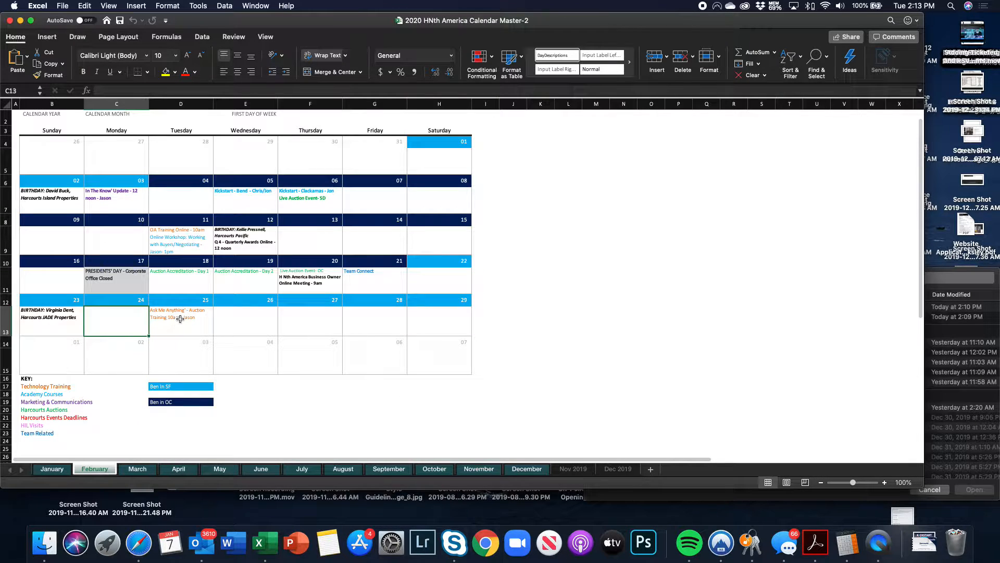
left_click(52, 468)
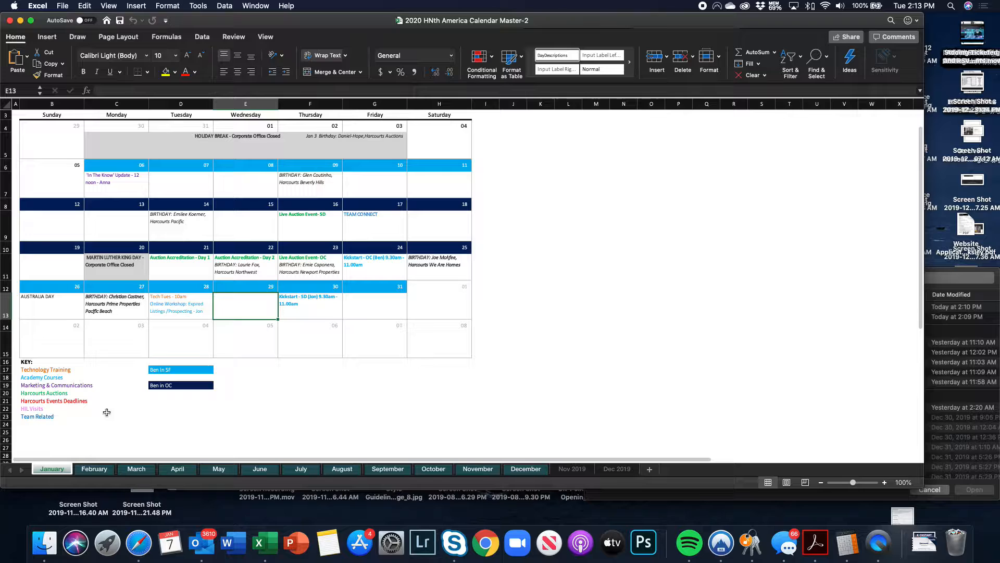
left_click(173, 305)
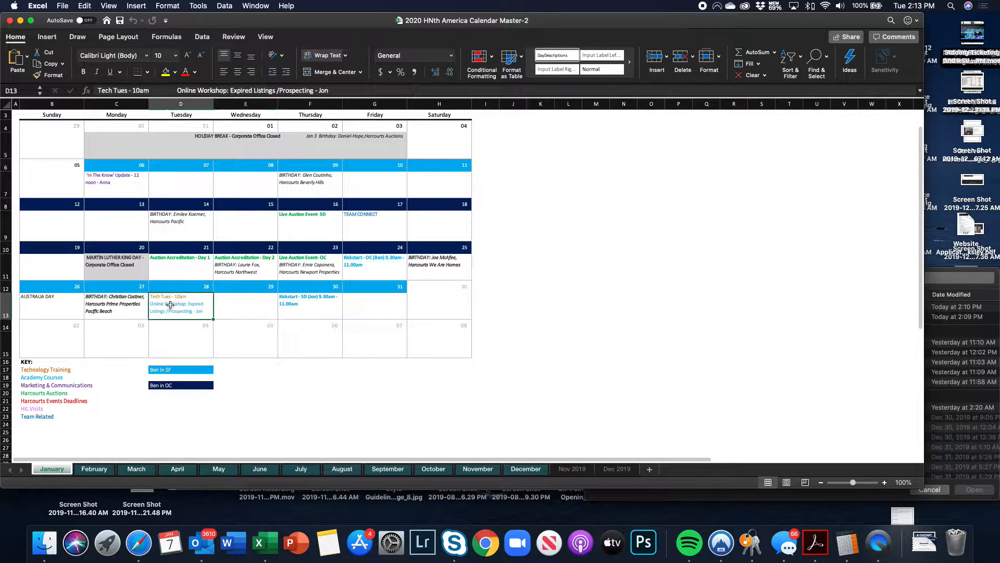
left_click(141, 472)
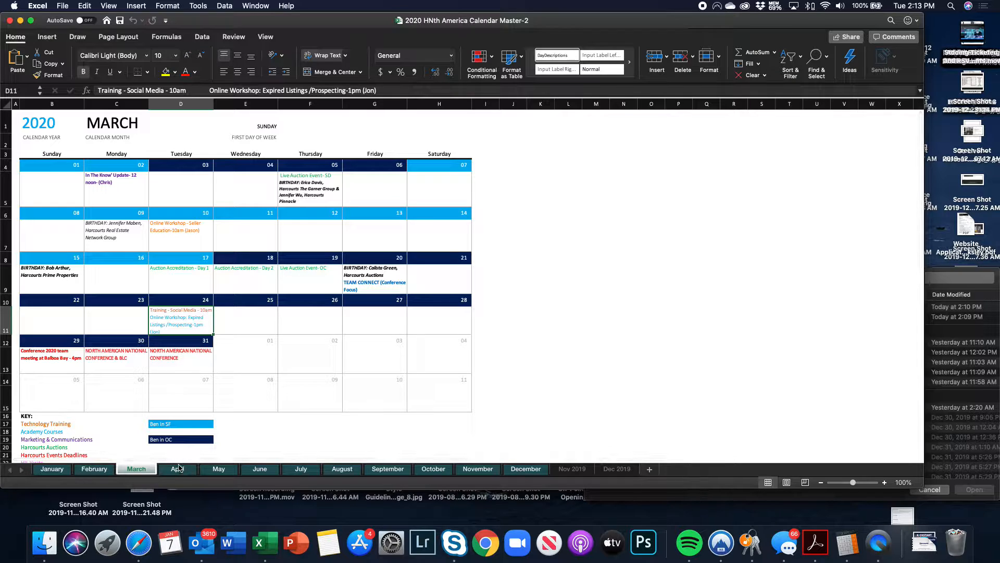
left_click(139, 544)
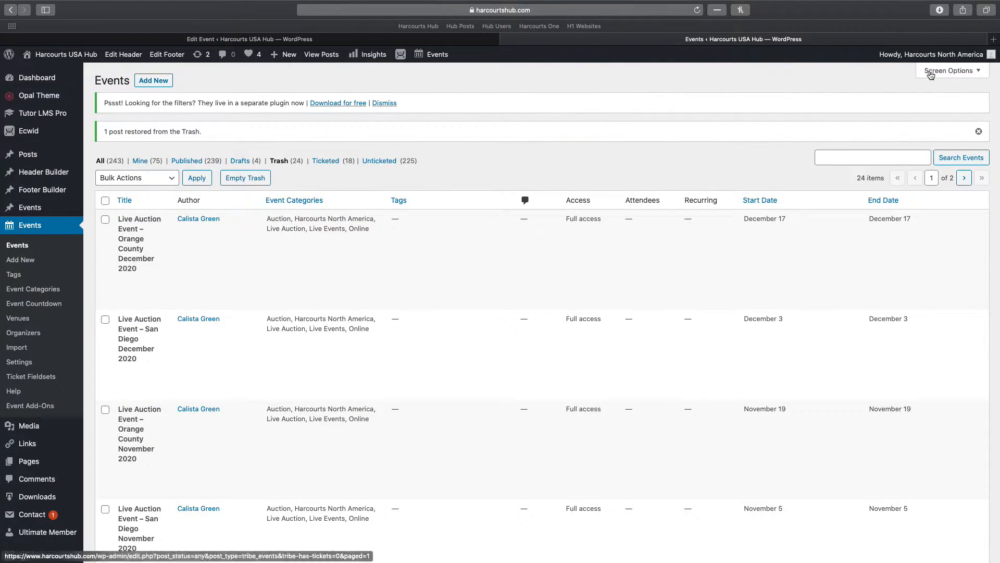
Load harcourtshub.com/training/2020-03 in a new tab to show the March 2020 calendar
left_click(993, 39)
type("harco")
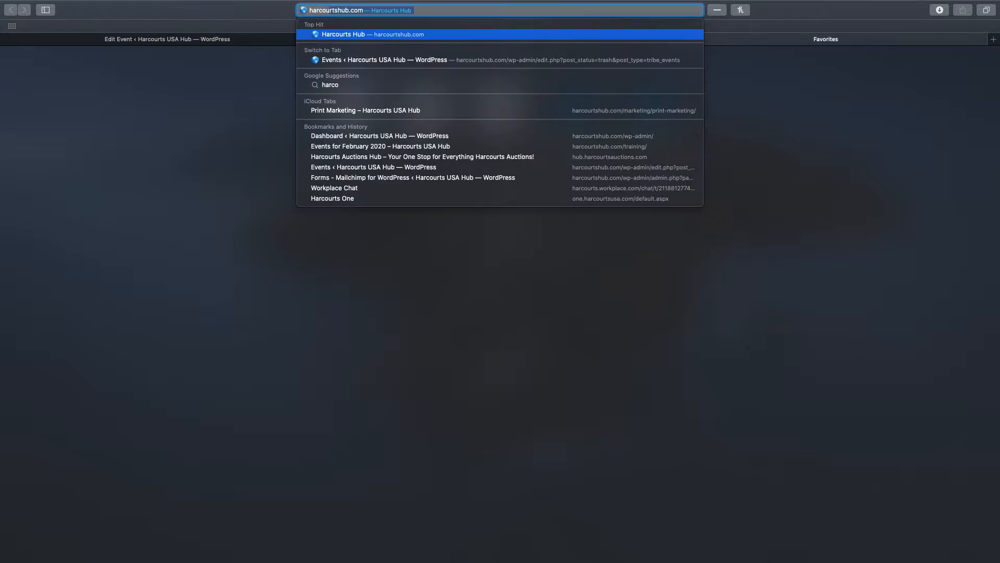
type("urtshub.com/")
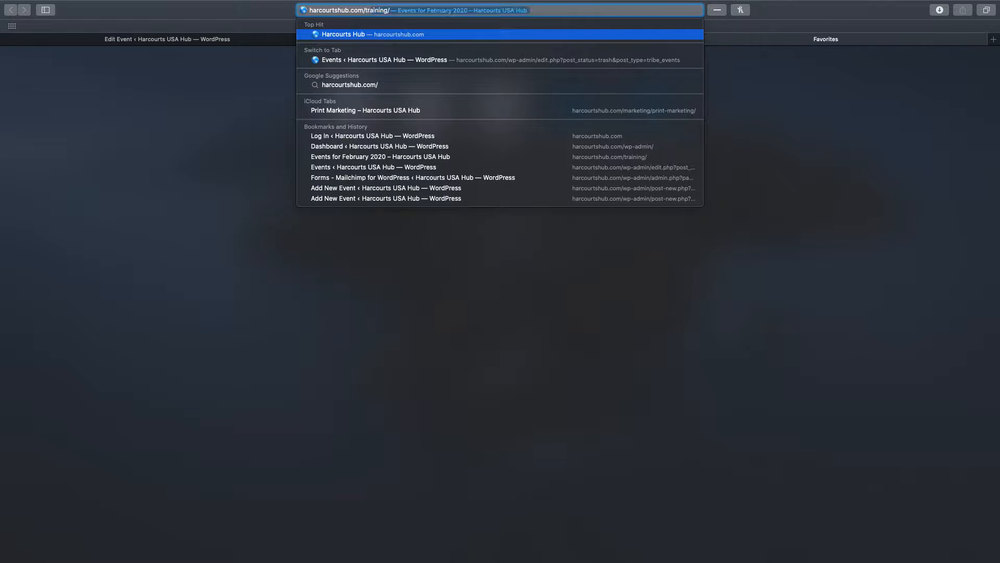
type("training/")
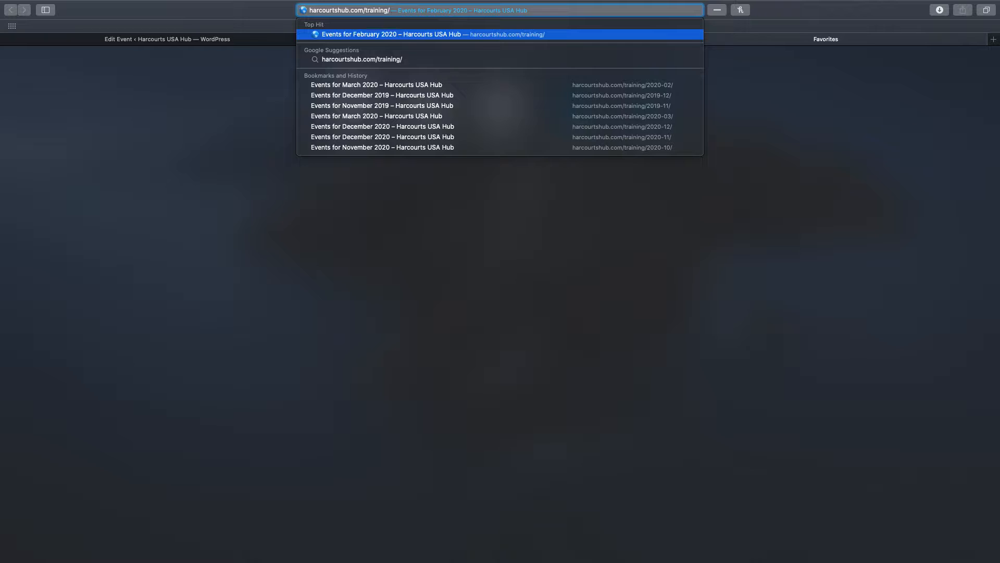
type("2020")
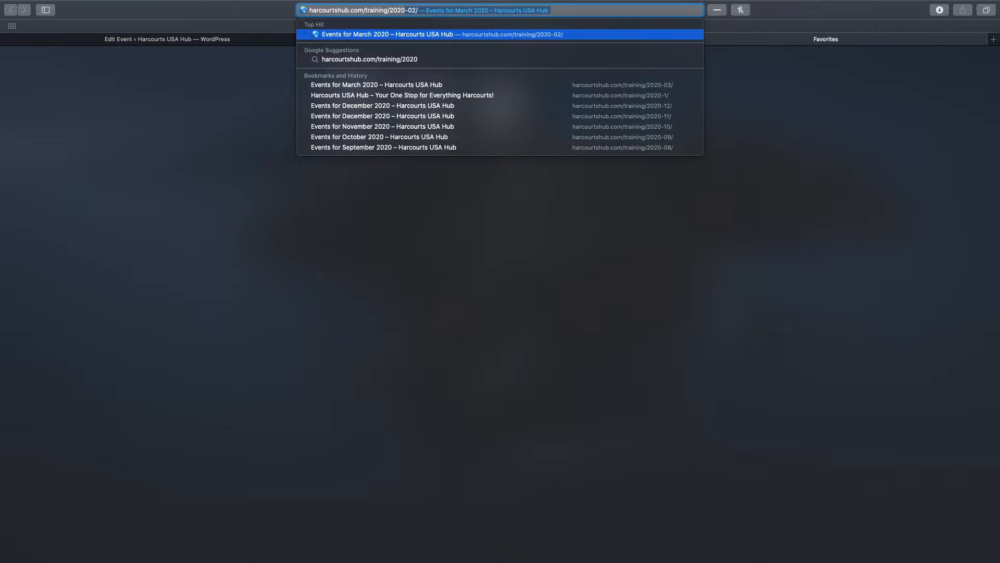
type("-03")
key("Return")
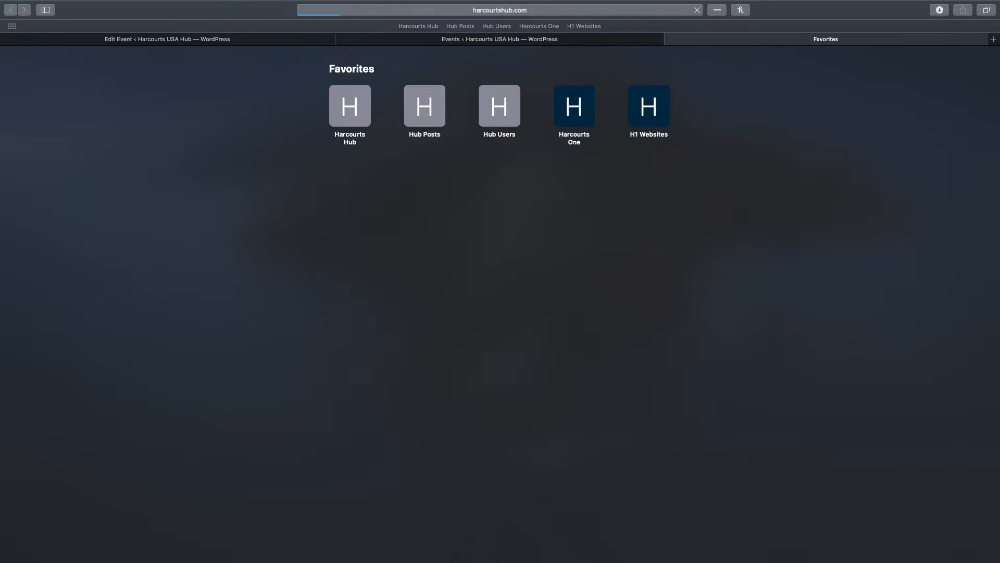
left_click(545, 11)
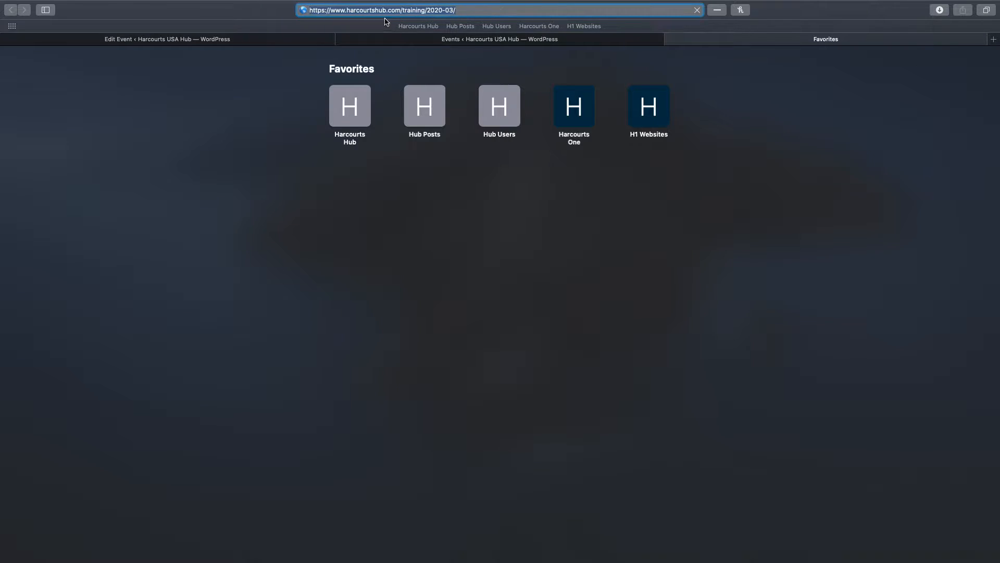
left_click(516, 8)
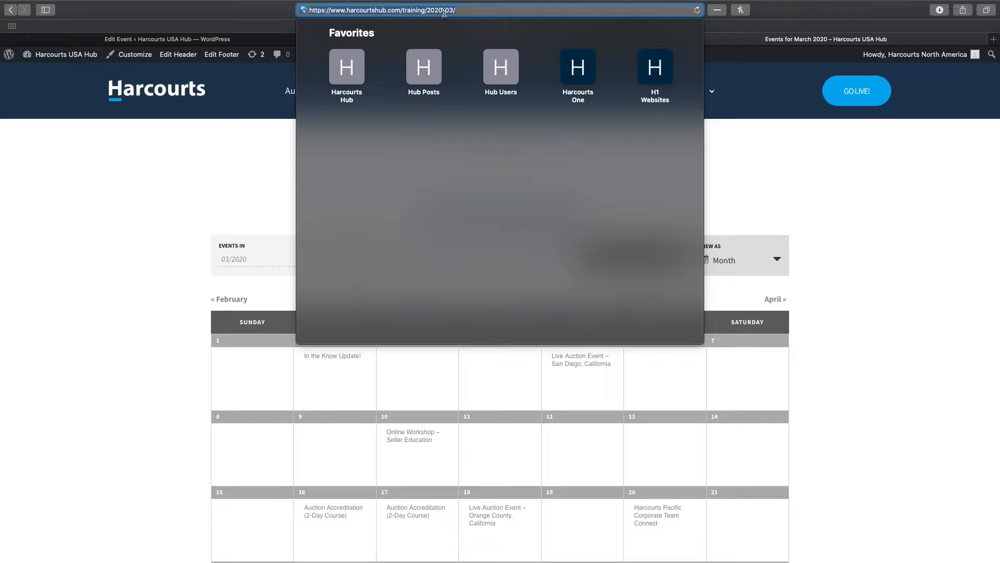
left_click(860, 191)
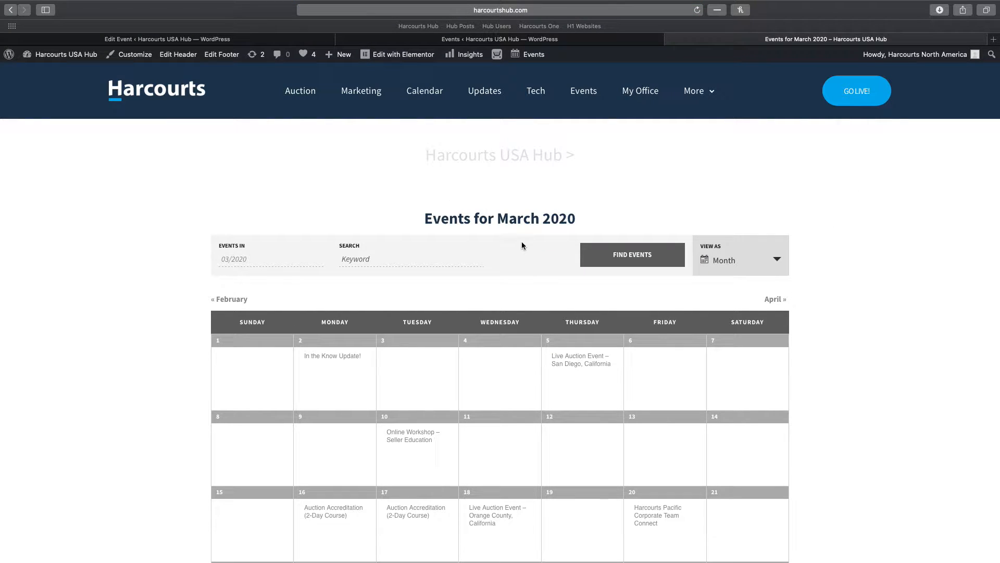
Preview the March 24 Expired Listings workshop, then open the March 10 Seller Education page
scroll(521, 241, "down", 5)
mouse_move(429, 358)
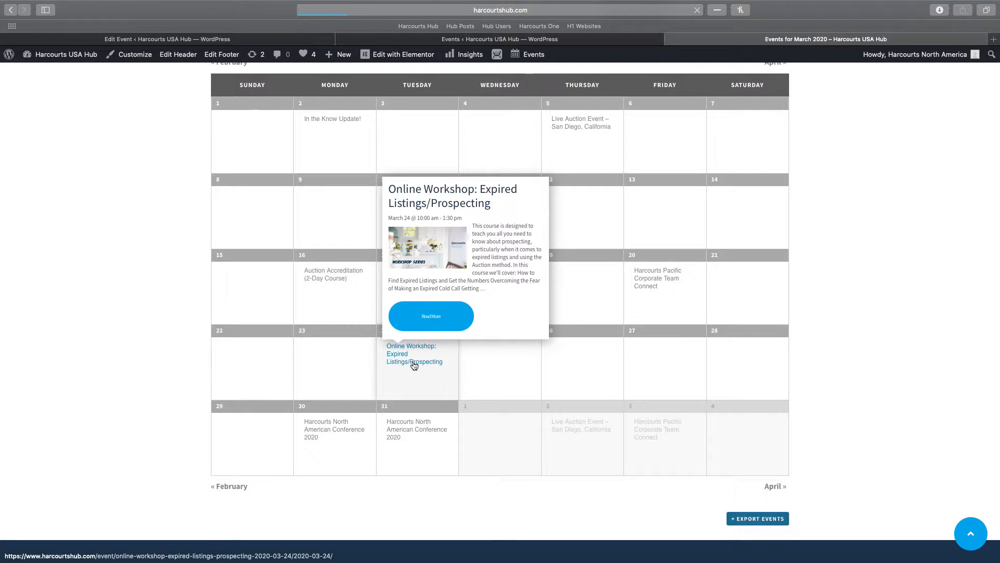
left_click(415, 363)
scroll(398, 341, "down", 10)
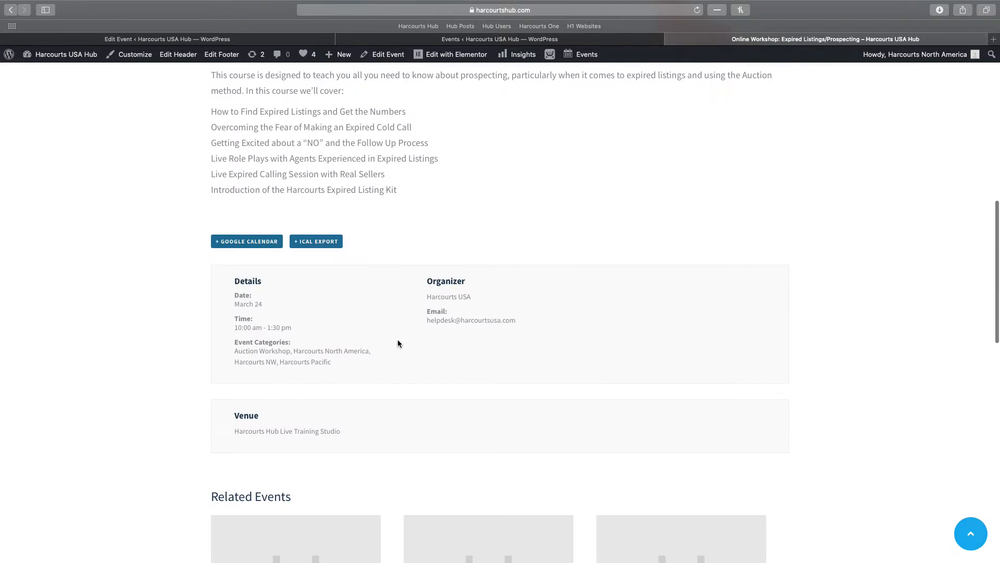
scroll(239, 142, "down", 1)
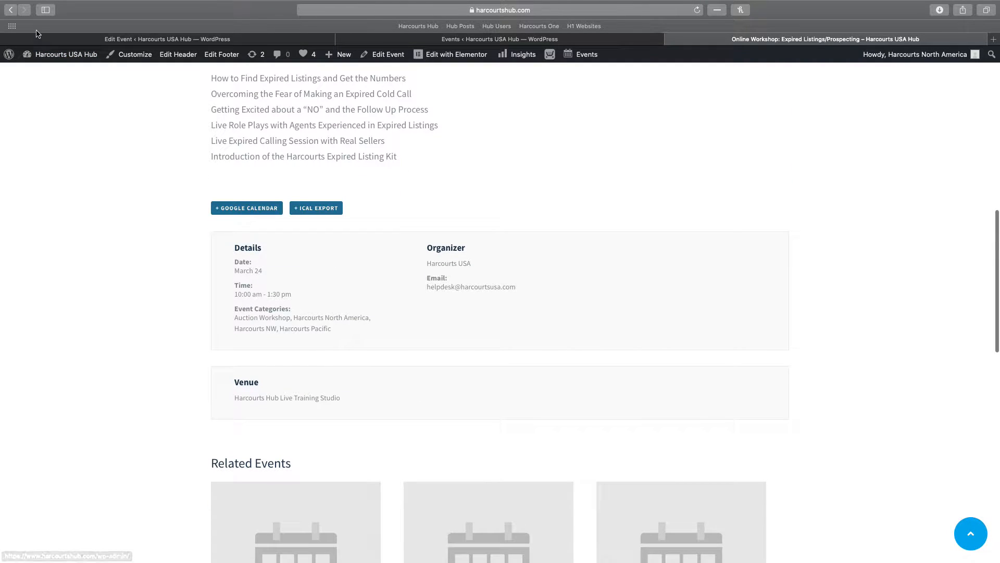
left_click(11, 10)
scroll(332, 238, "up", 1)
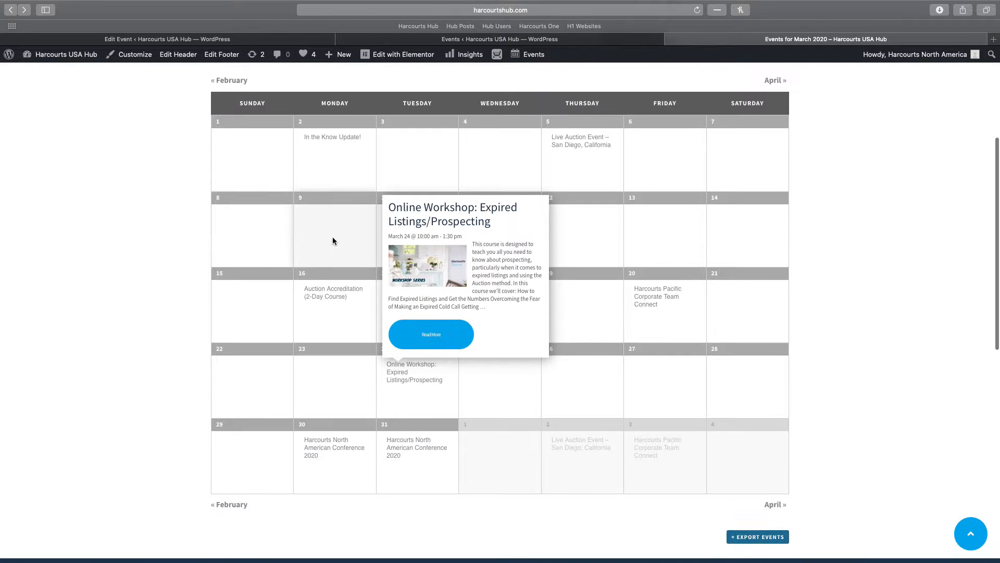
scroll(365, 240, "up", 1)
left_click(417, 227)
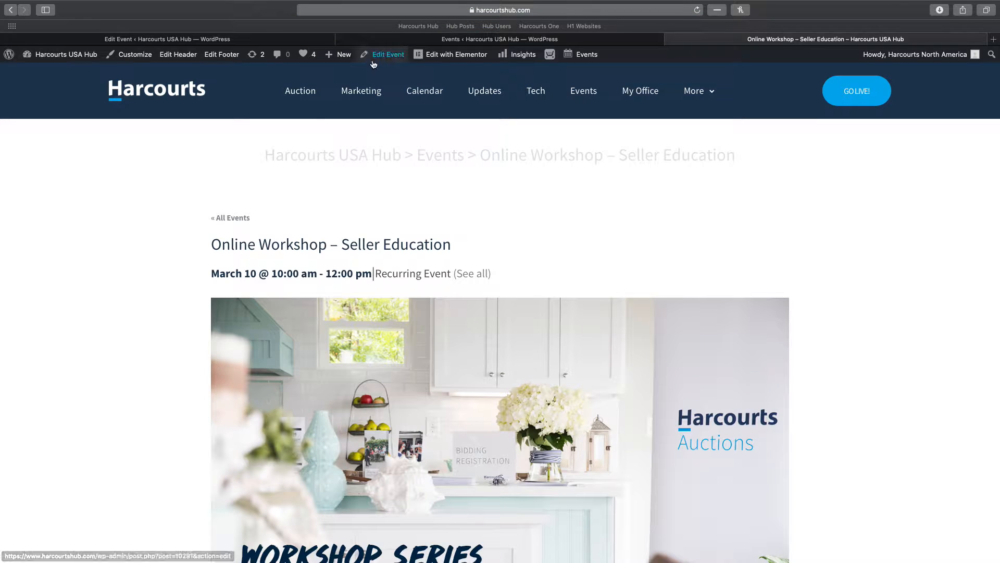
Break the March 10 Seller Education occurrence from its series via Edit Event
mouse_move(374, 63)
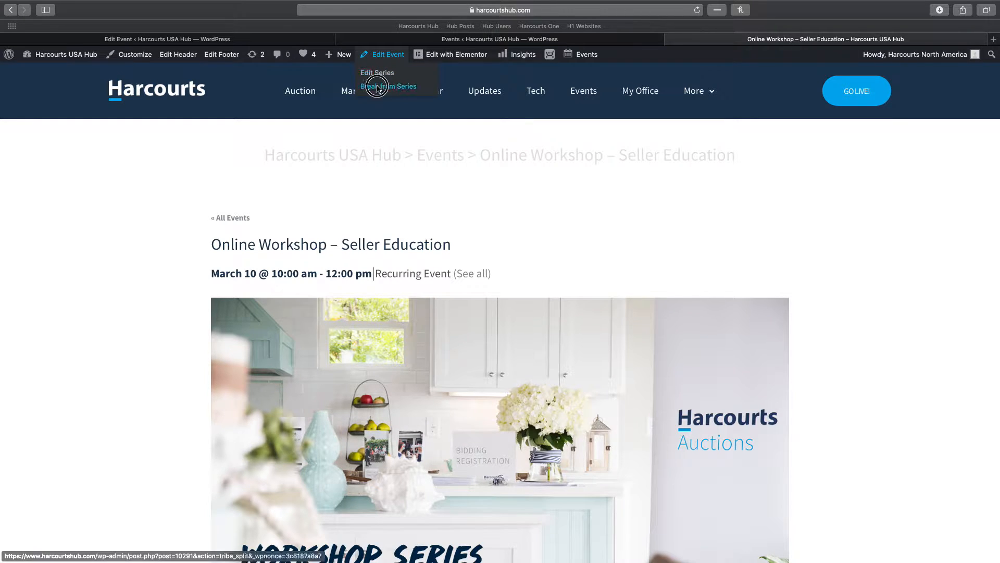
left_click(378, 87)
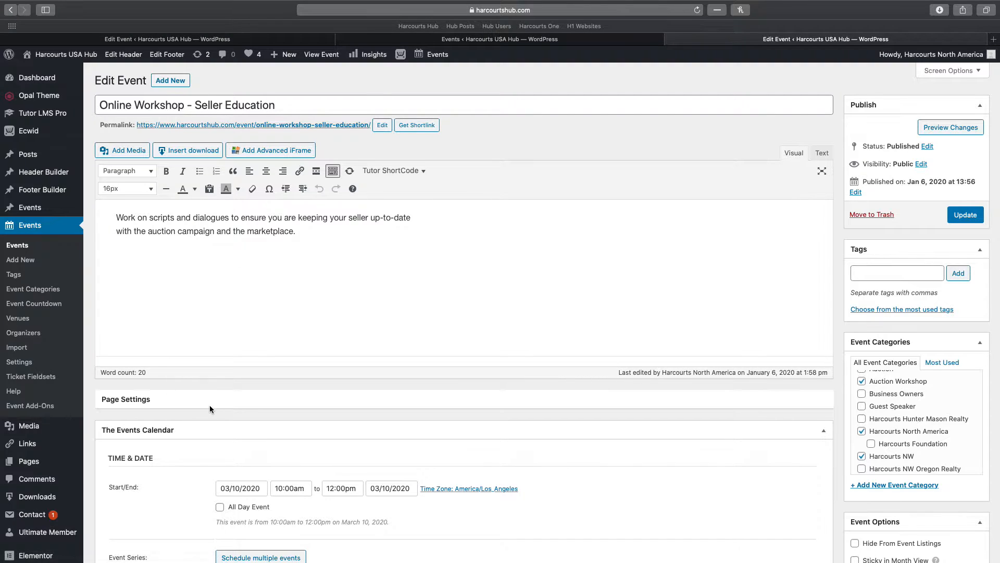
Add a monthly recurrence rule that repeats every 2 months
scroll(278, 418, "down", 5)
left_click(276, 421)
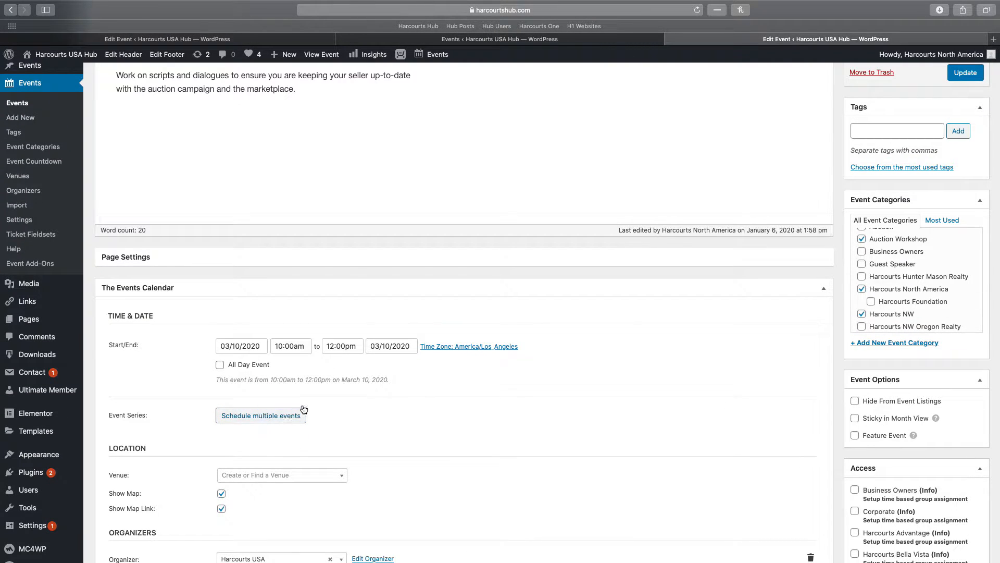
scroll(288, 396, "down", 2)
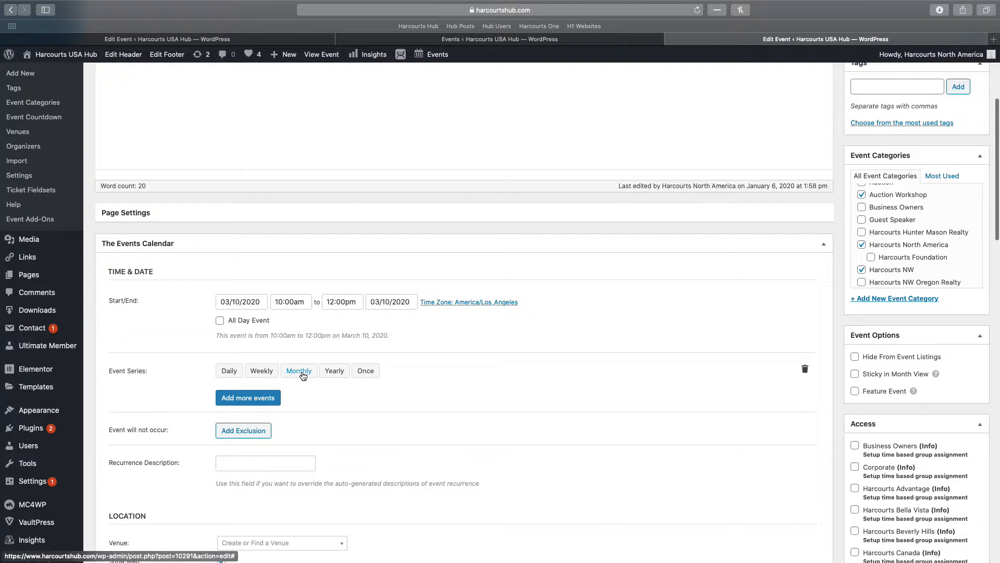
left_click(302, 374)
left_click(261, 394)
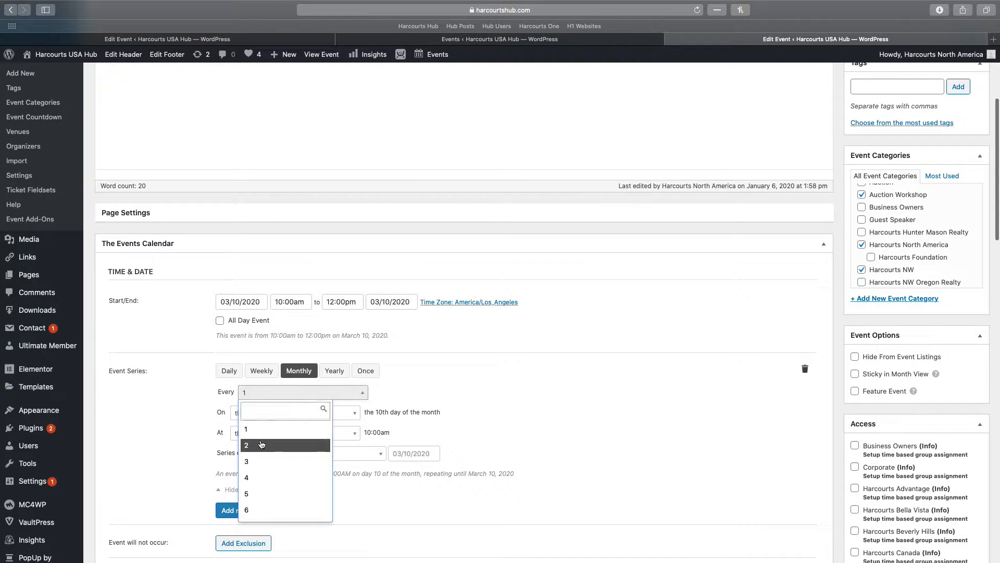
left_click(262, 444)
Set the rule to repeat on the second Tuesday of the month
left_click(324, 414)
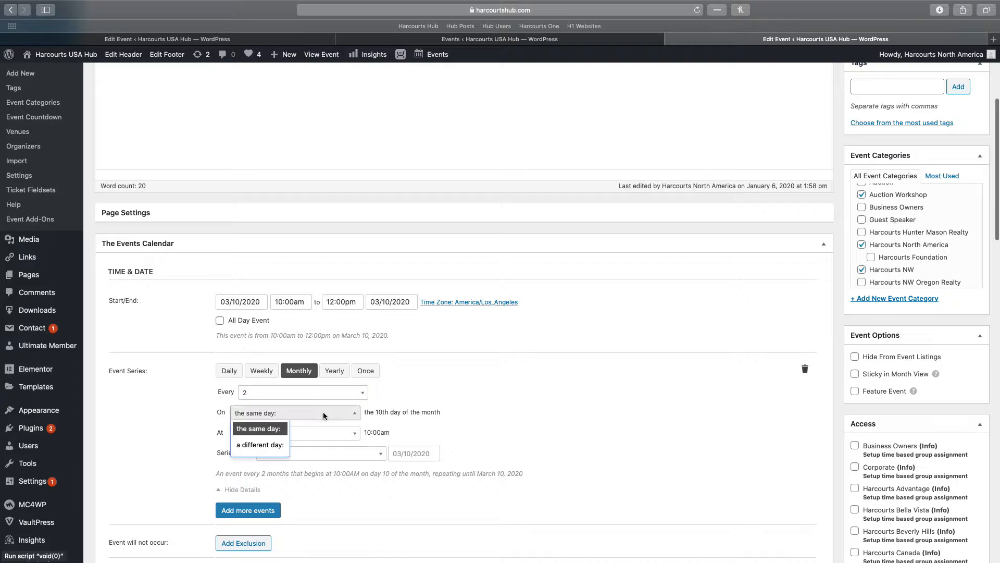
left_click(260, 444)
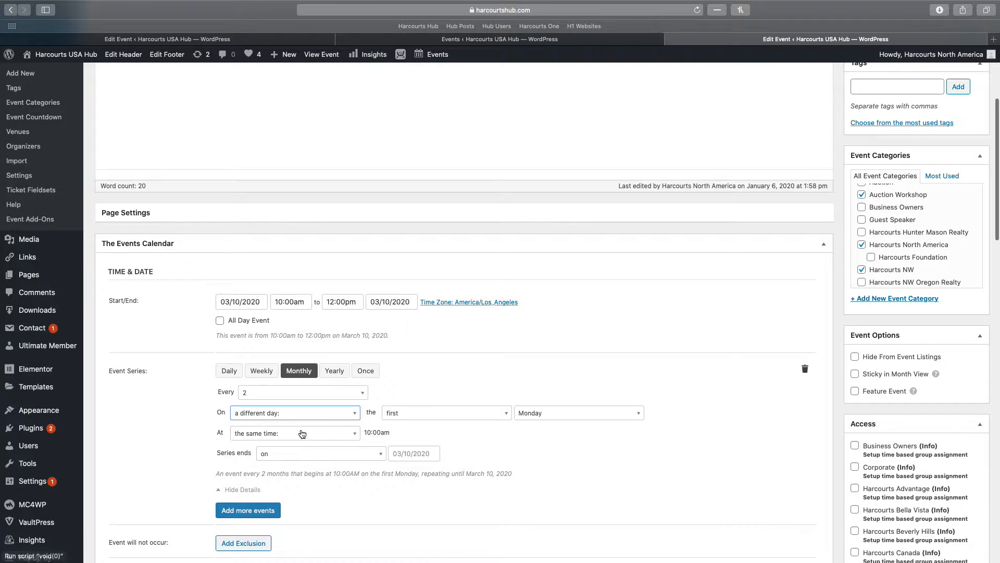
left_click(459, 418)
left_click(409, 288)
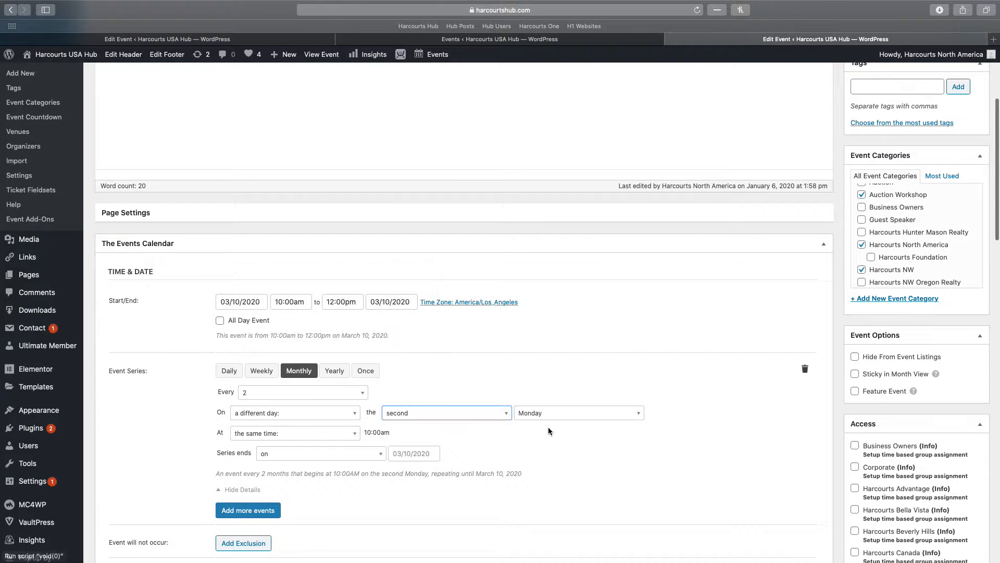
left_click(551, 412)
left_click(538, 279)
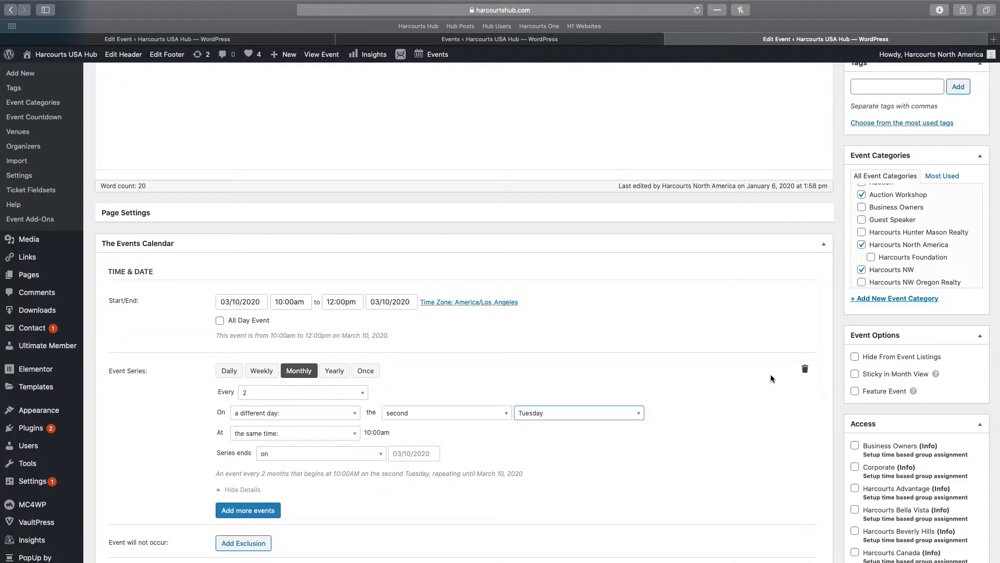
left_click(805, 369)
Confirm deleting the recurrence rule, check the Events and Sample IW Event tabs, then return
left_click(497, 395)
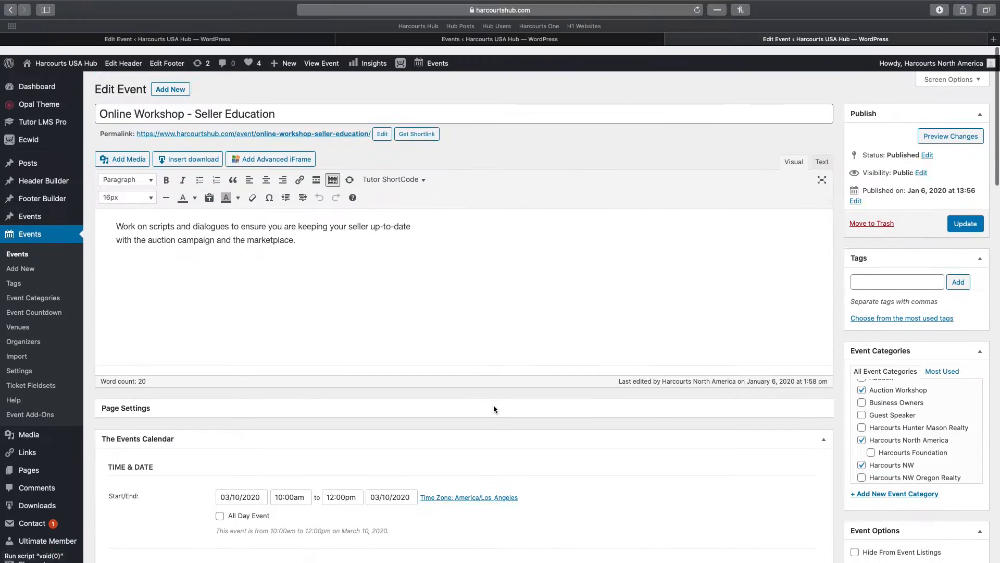
left_click(394, 38)
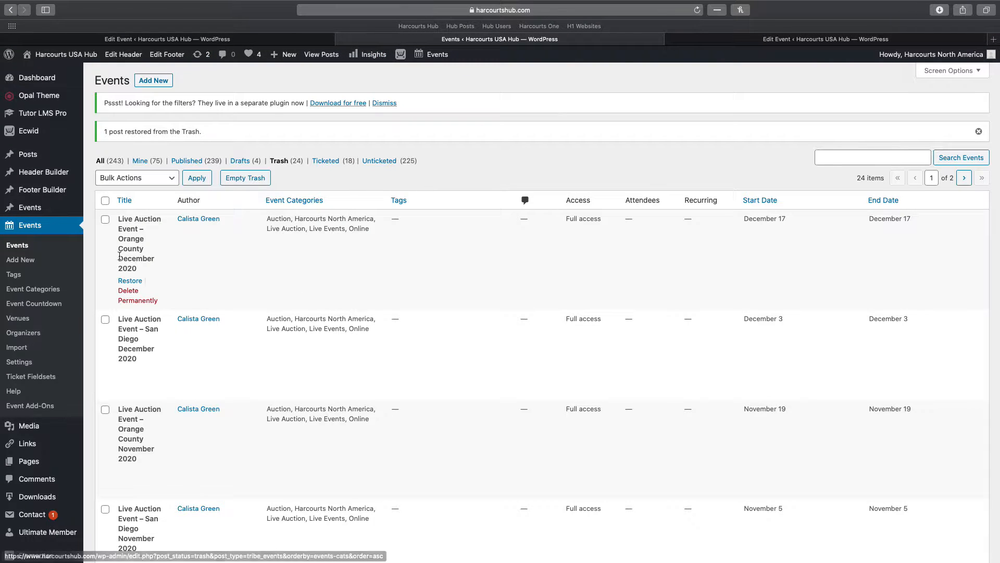
left_click(178, 39)
left_click(725, 41)
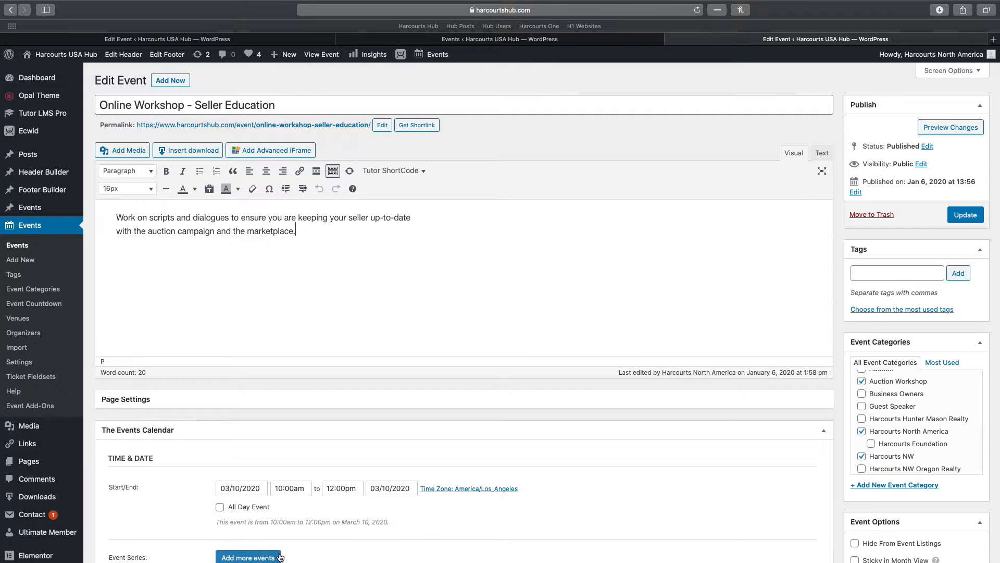
scroll(131, 200, "down", 3)
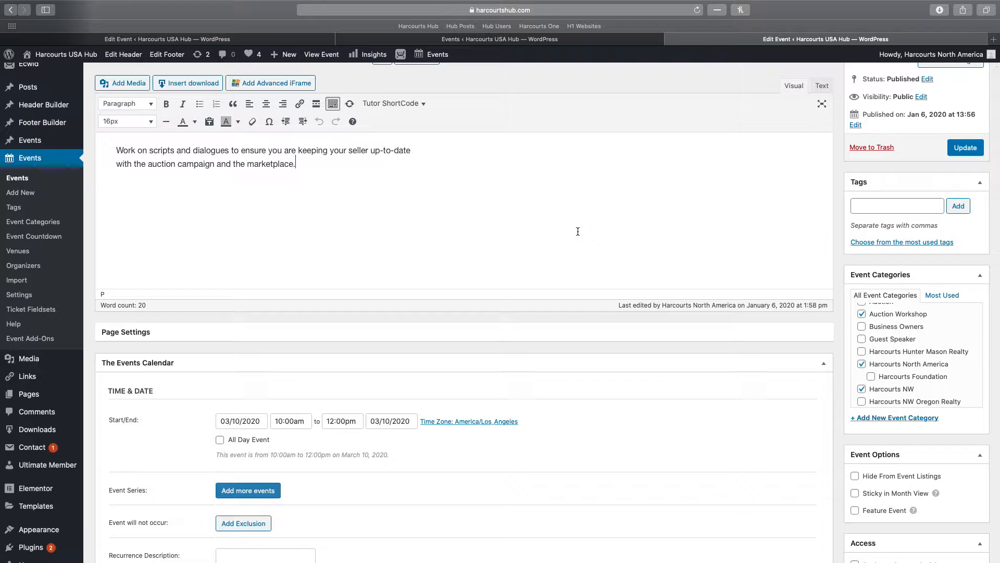
scroll(458, 245, "down", 3)
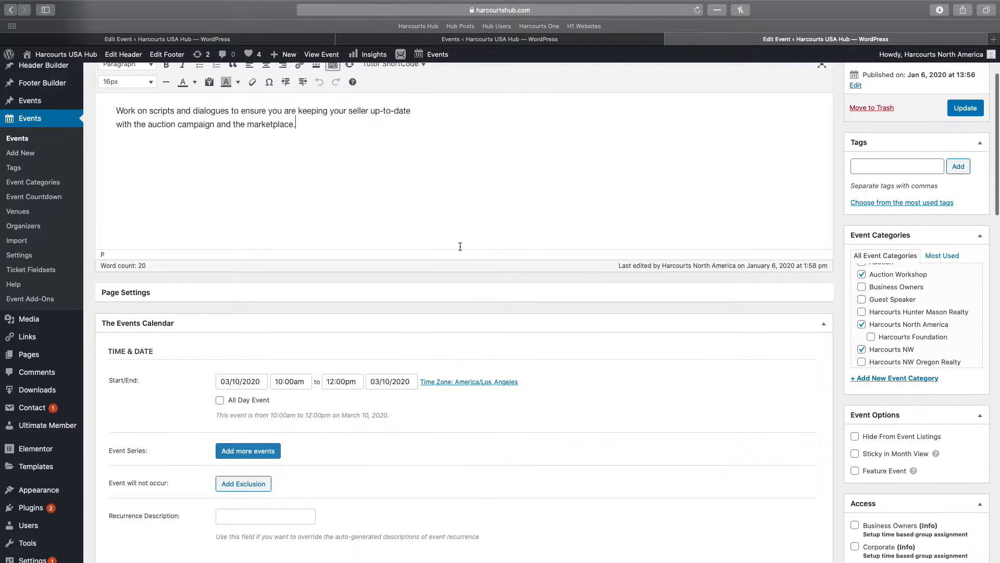
scroll(879, 284, "up", 1)
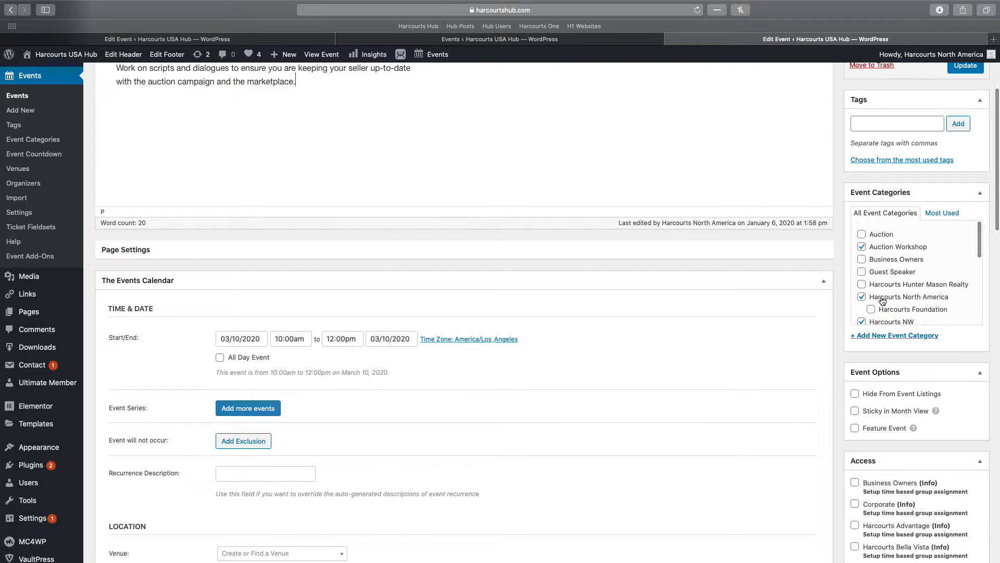
scroll(877, 299, "down", 1)
scroll(818, 342, "down", 3)
scroll(817, 341, "down", 20)
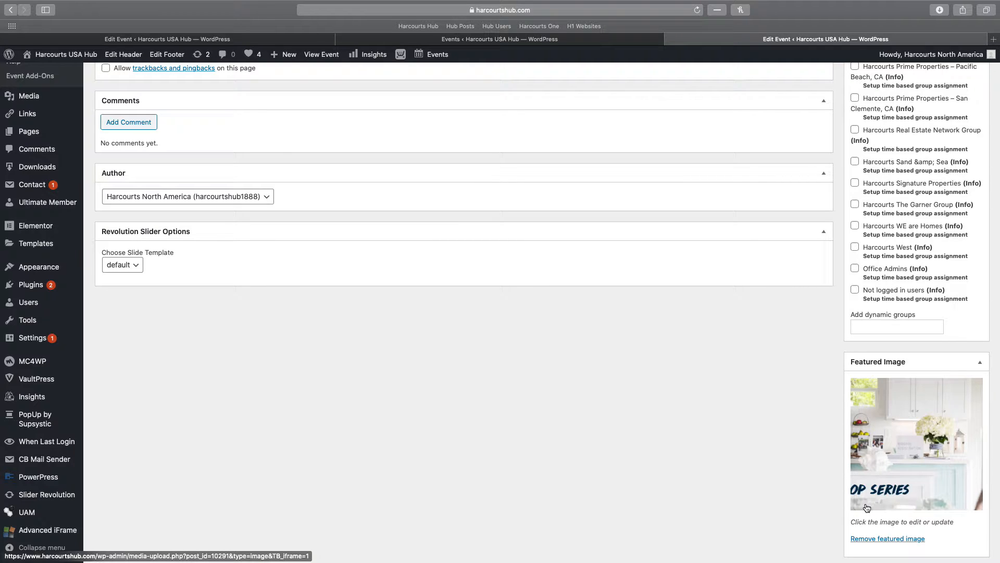
scroll(822, 461, "up", 10)
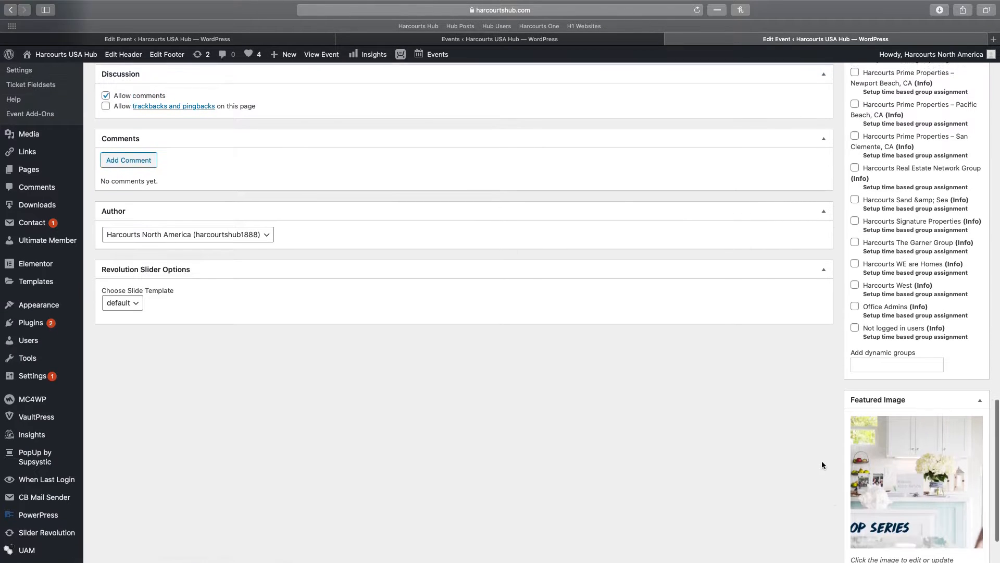
scroll(821, 461, "up", 12)
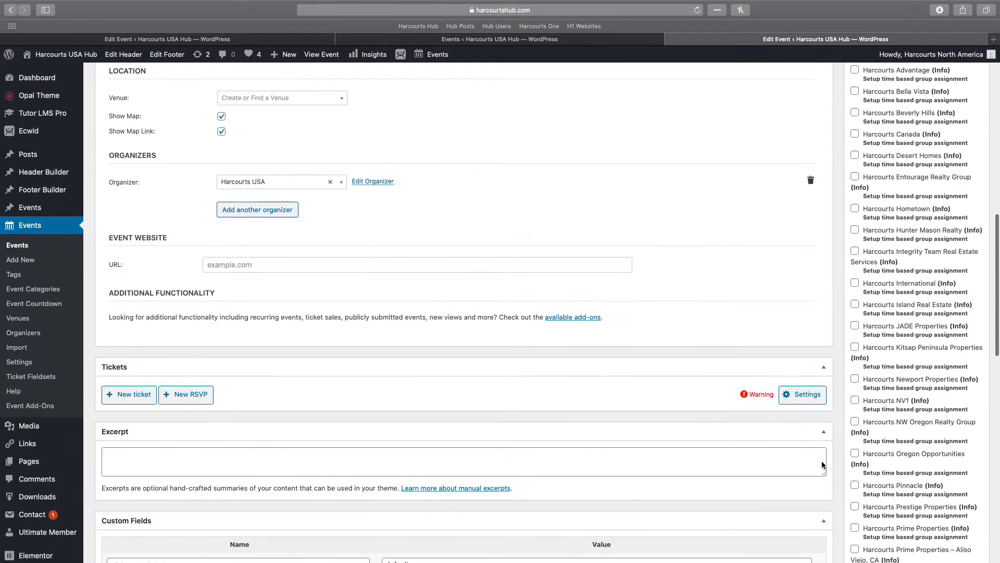
scroll(516, 386, "down", 20)
scroll(618, 437, "down", 2)
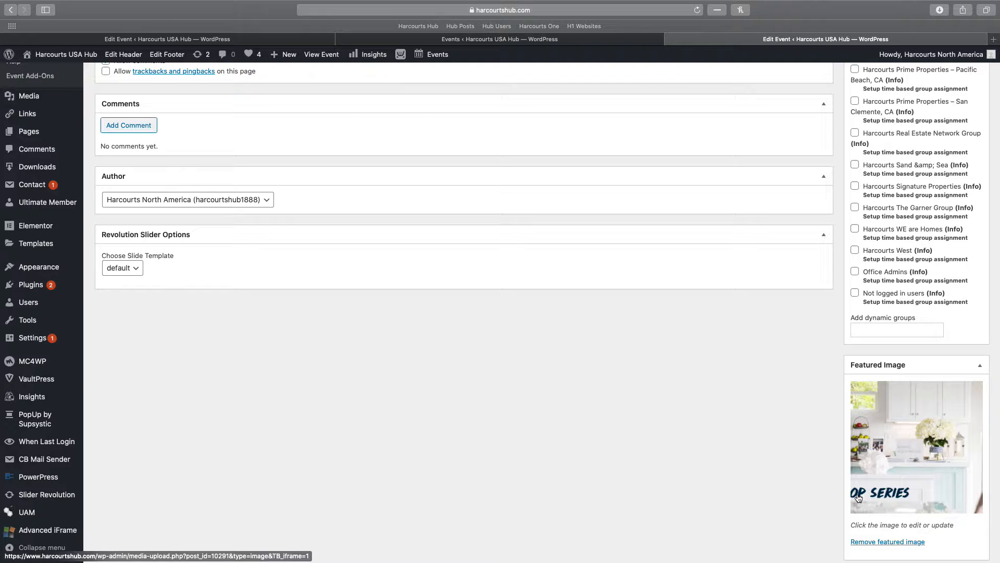
scroll(376, 446, "up", 20)
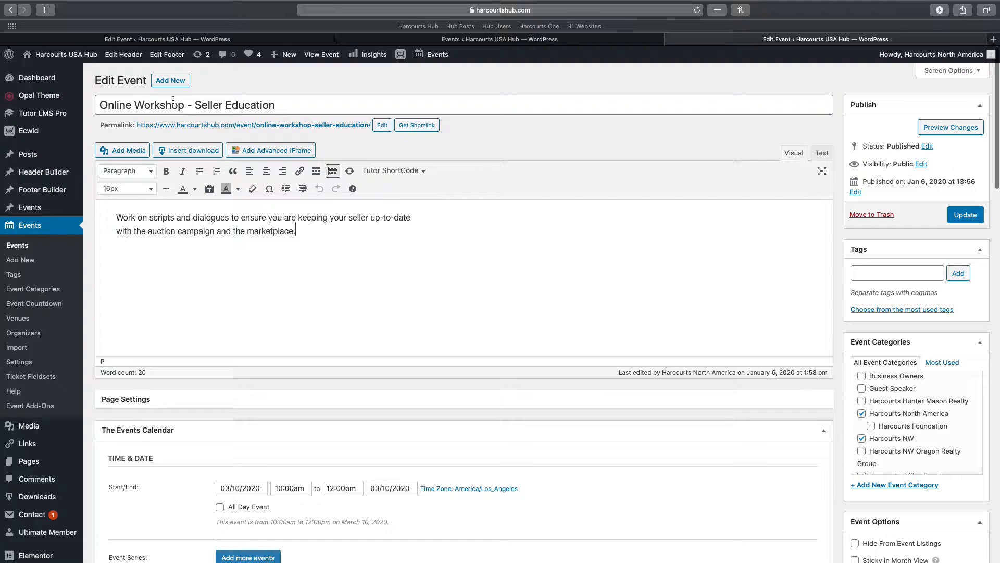
scroll(194, 139, "down", 5)
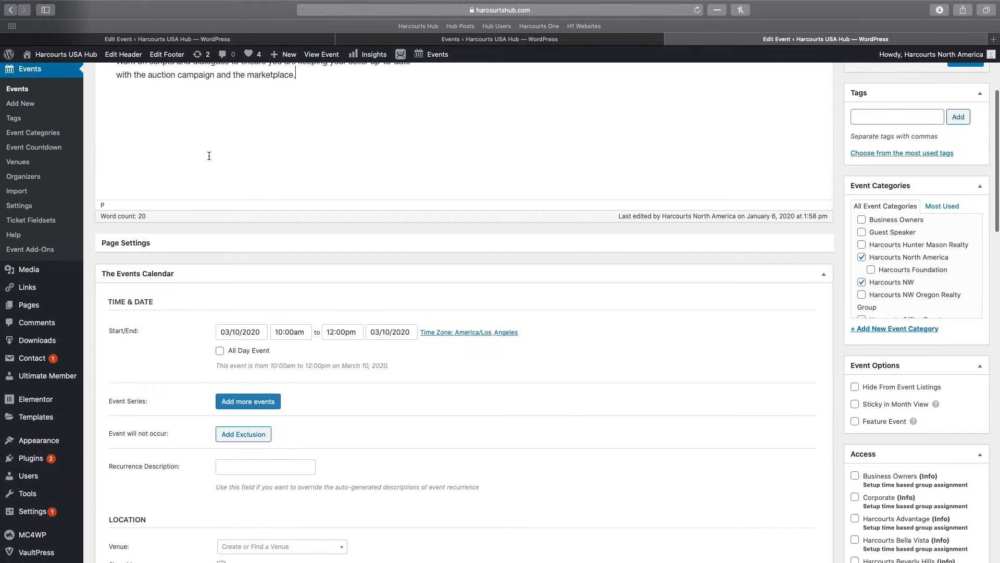
scroll(250, 250, "down", 1)
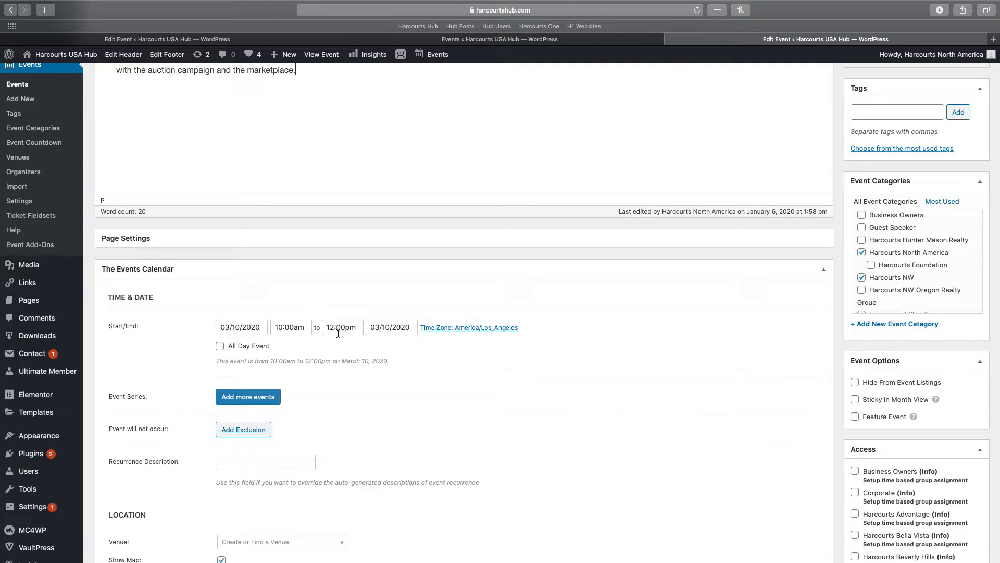
left_click(245, 398)
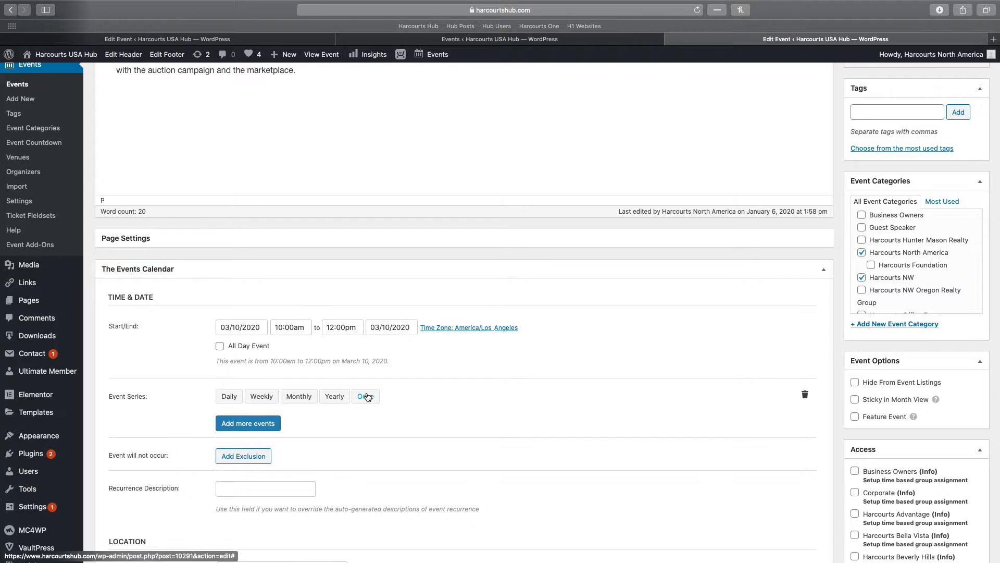
left_click(364, 397)
left_click(261, 420)
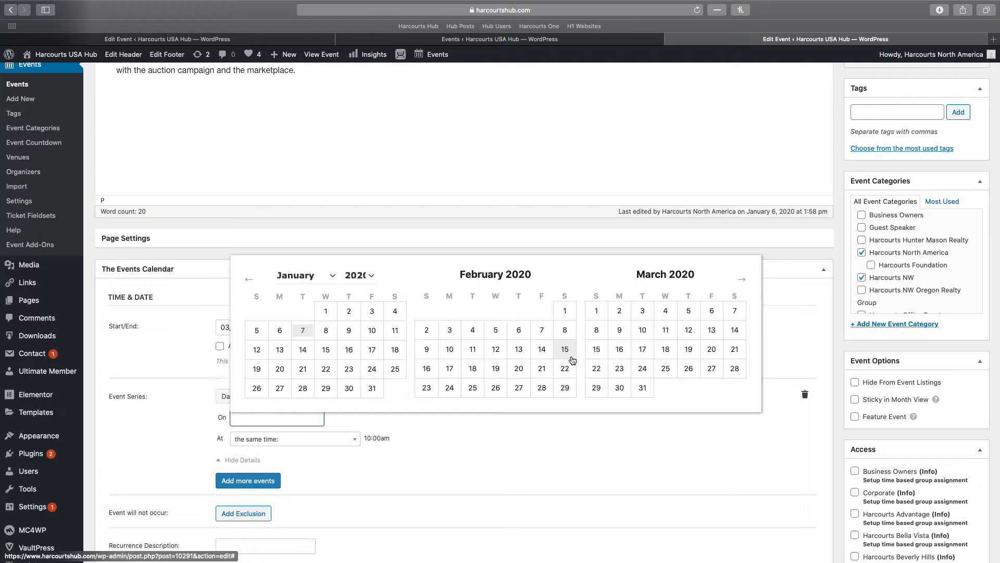
left_click(483, 450)
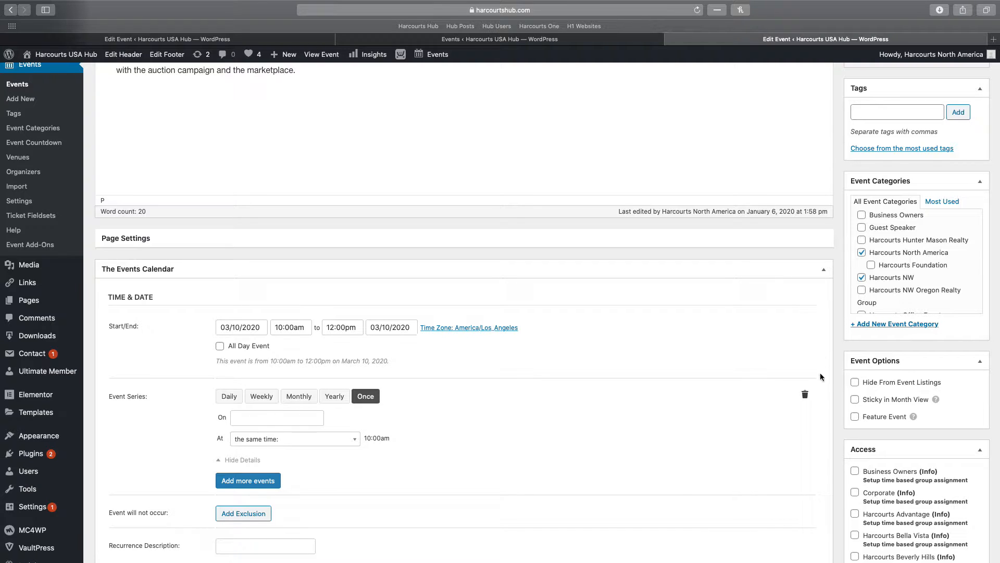
left_click(805, 394)
left_click(484, 416)
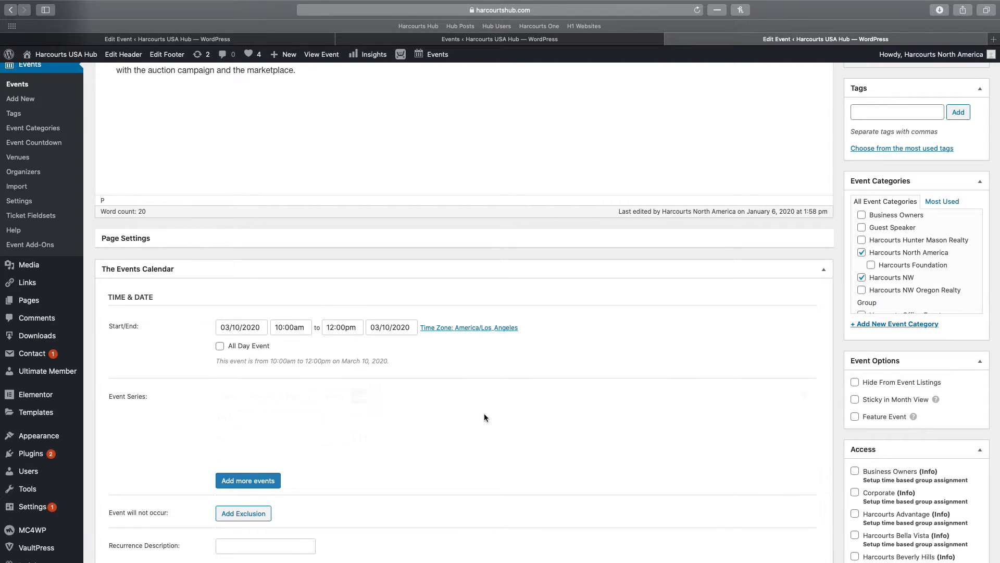
scroll(466, 405, "up", 5)
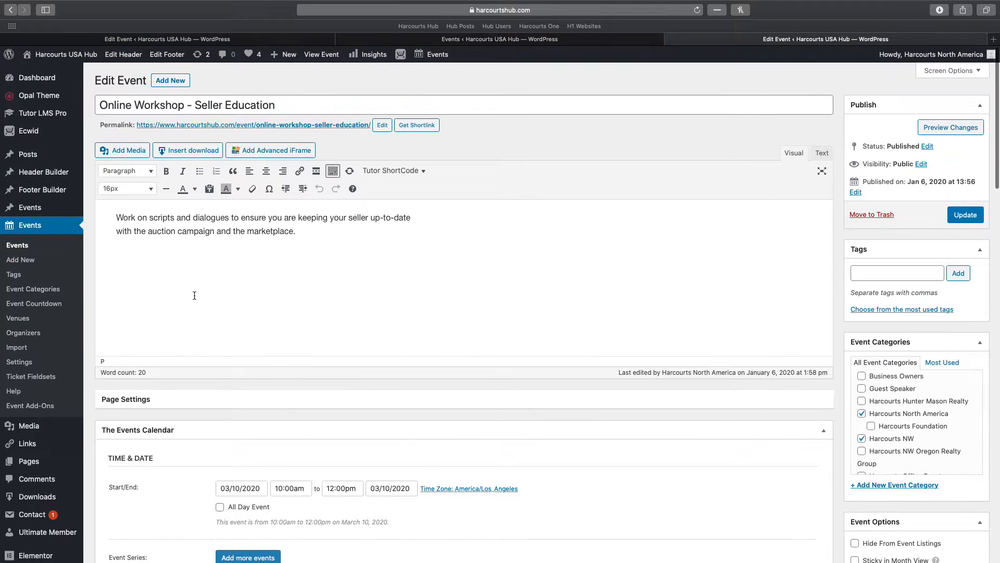
Open the MC4WP Forms list in a new tab and switch to it
left_click(154, 294)
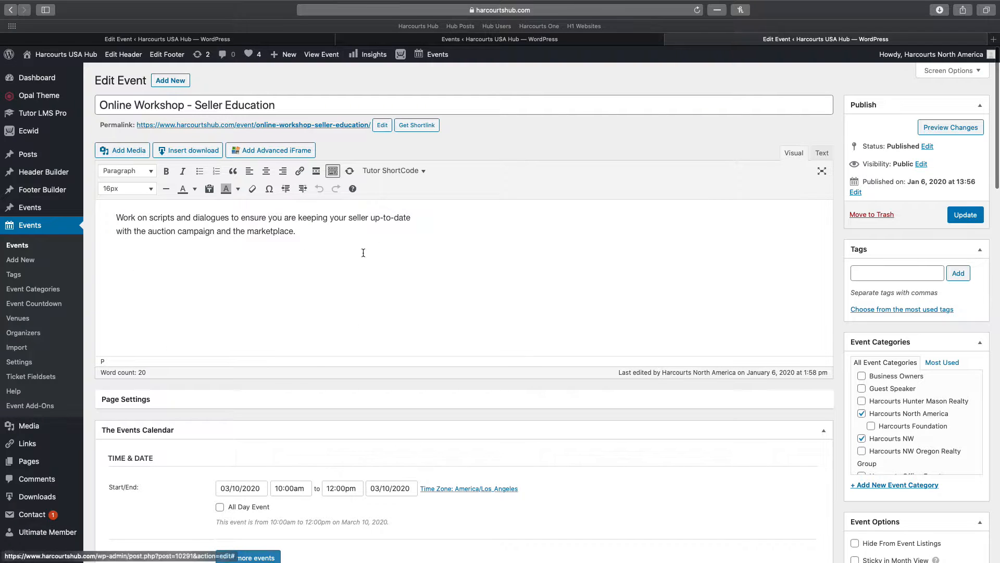
scroll(13, 445, "down", 3)
scroll(13, 444, "down", 5)
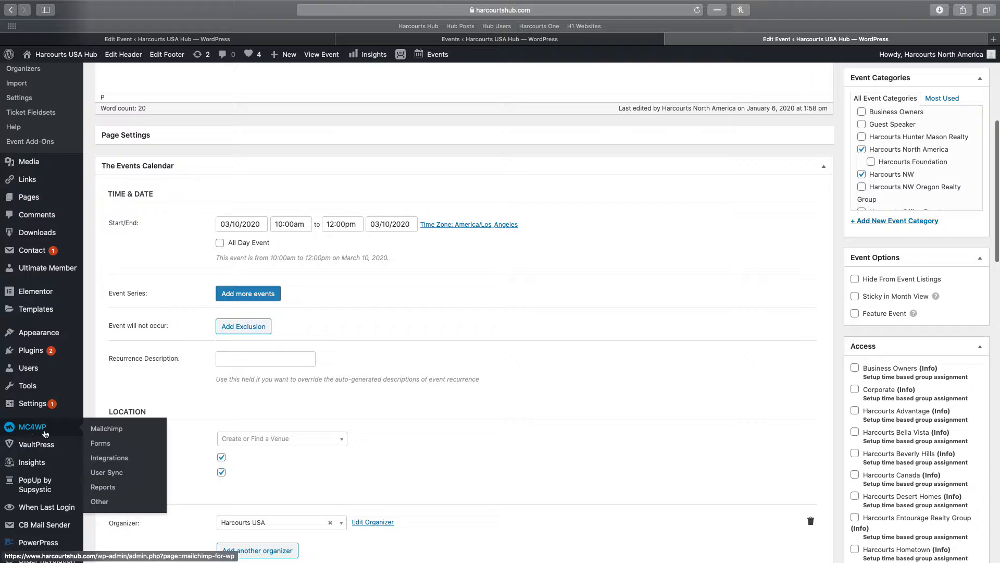
right_click(100, 446)
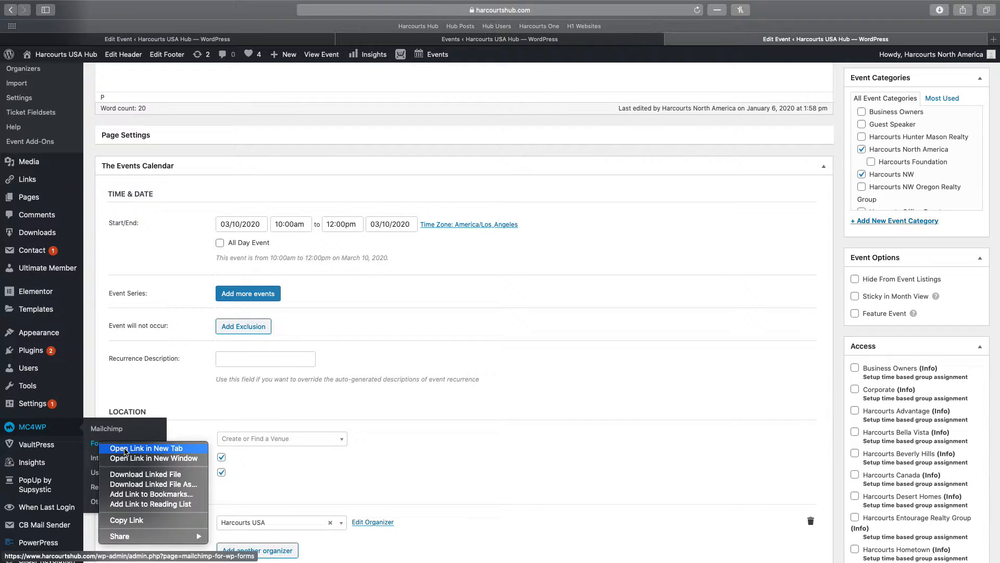
left_click(125, 449)
left_click(786, 44)
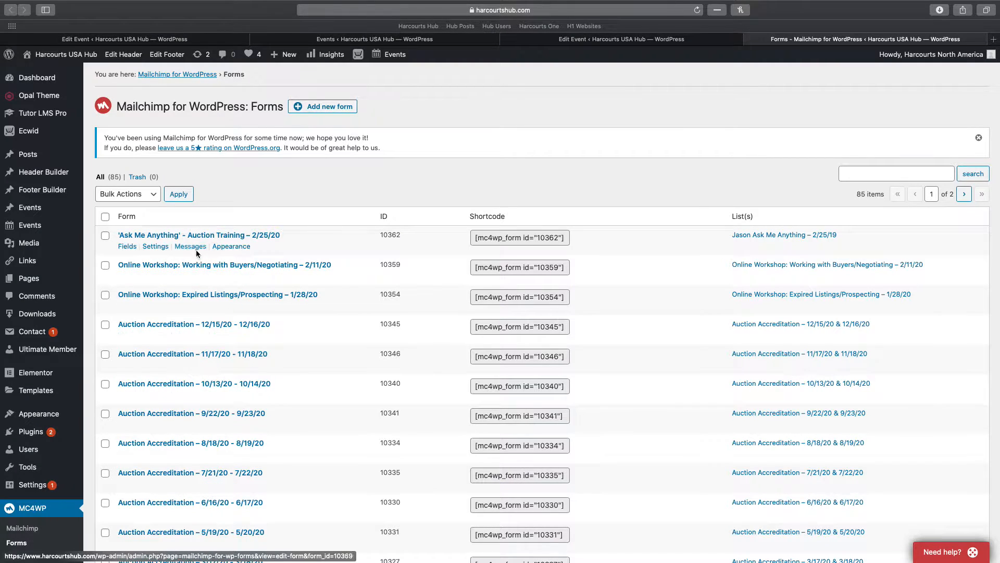
left_click(993, 41)
Go to mailchimp.com, accept cookies, sign in with the saved login and accept the updated terms
type("mailchimp.com")
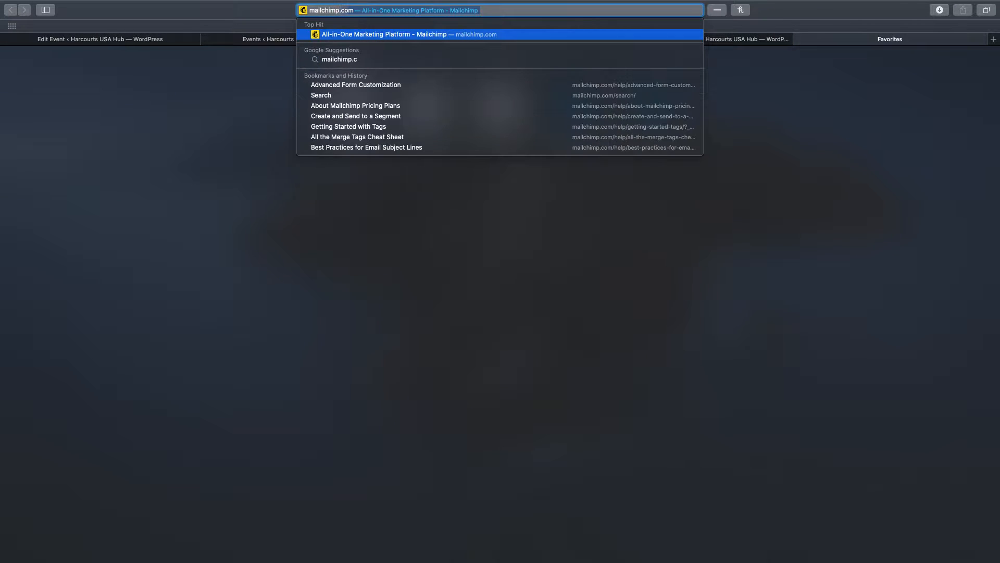
key("Return")
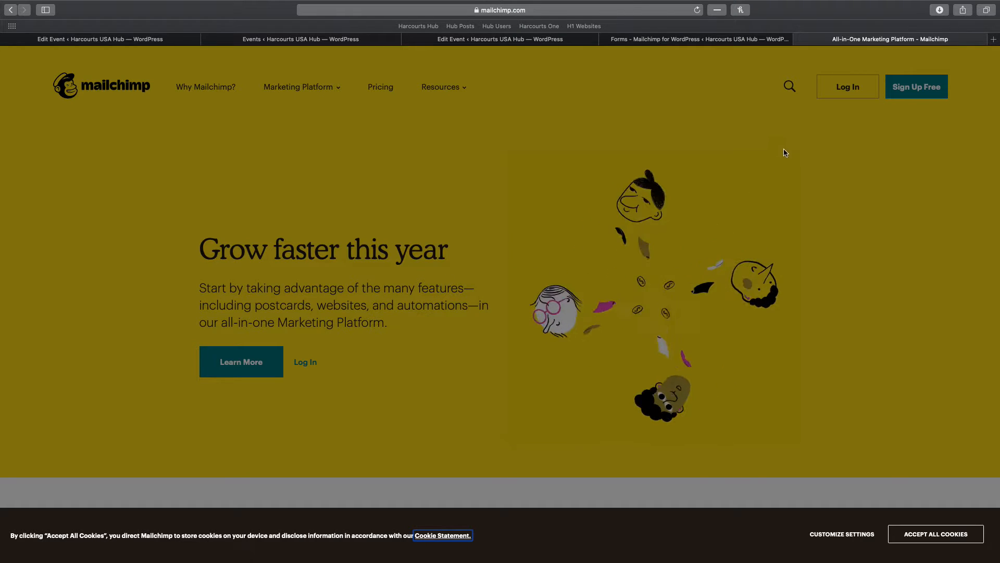
left_click(935, 534)
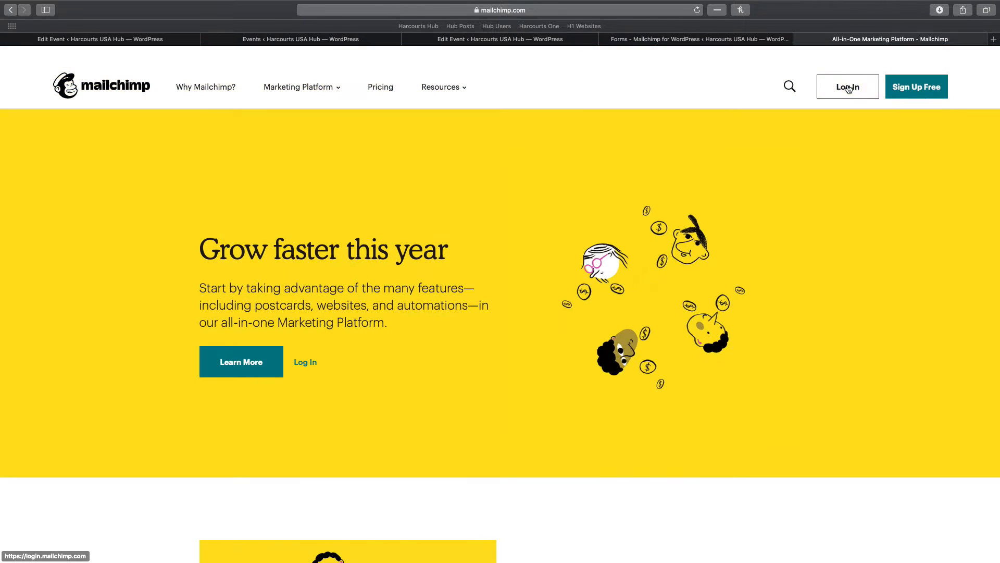
left_click(848, 87)
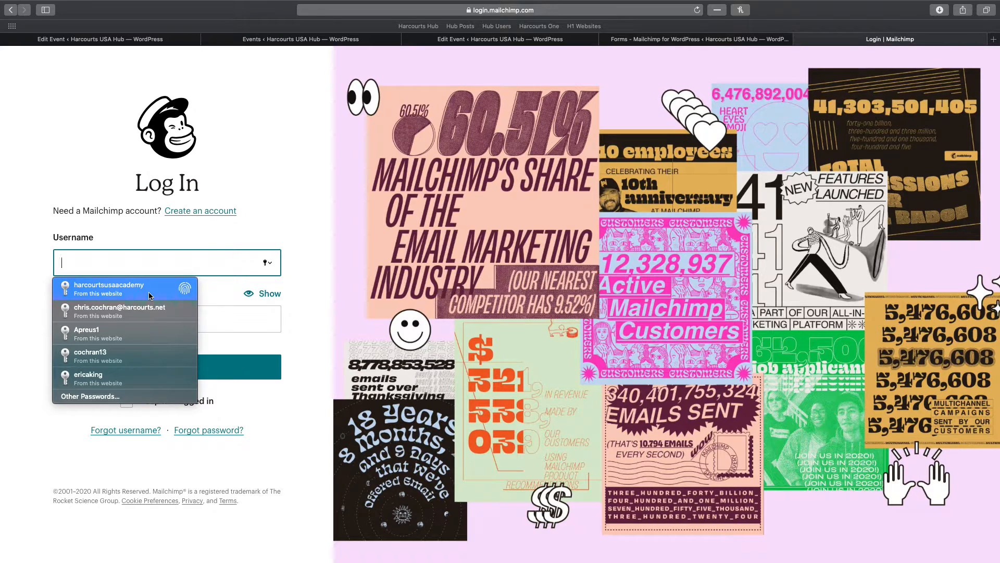
left_click(109, 288)
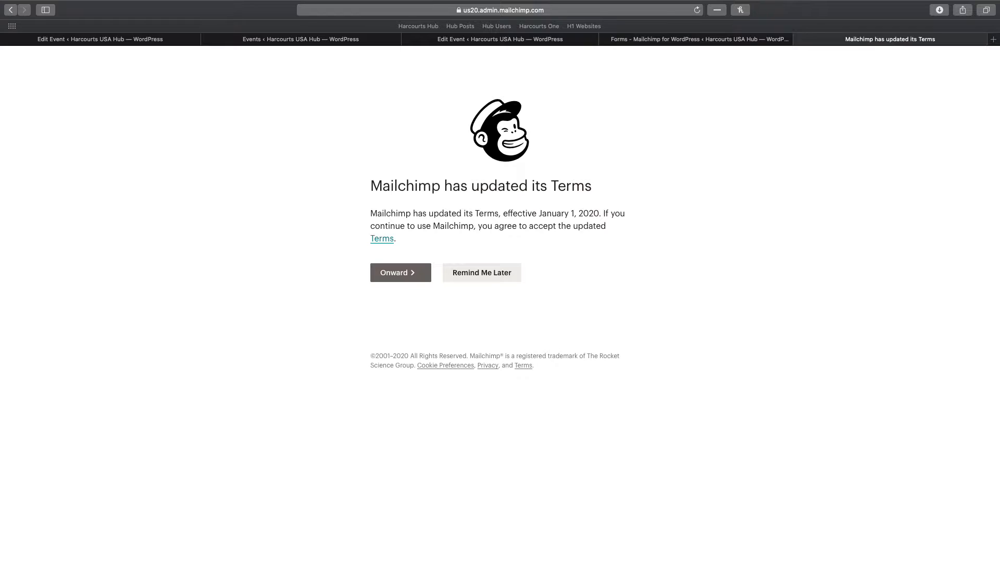
left_click(406, 279)
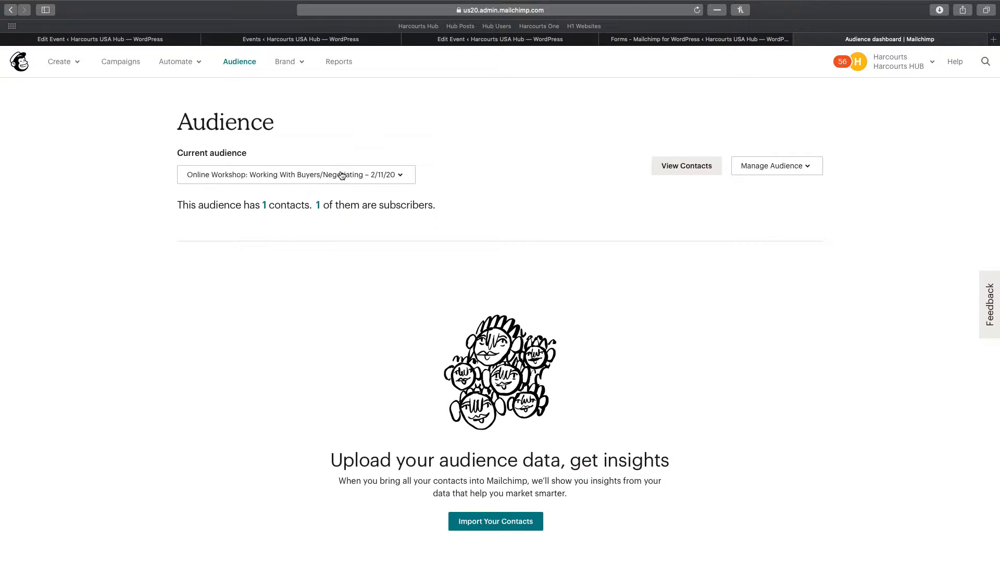
Go to Audience > Manage Audience > View audiences to list all audiences
left_click(240, 62)
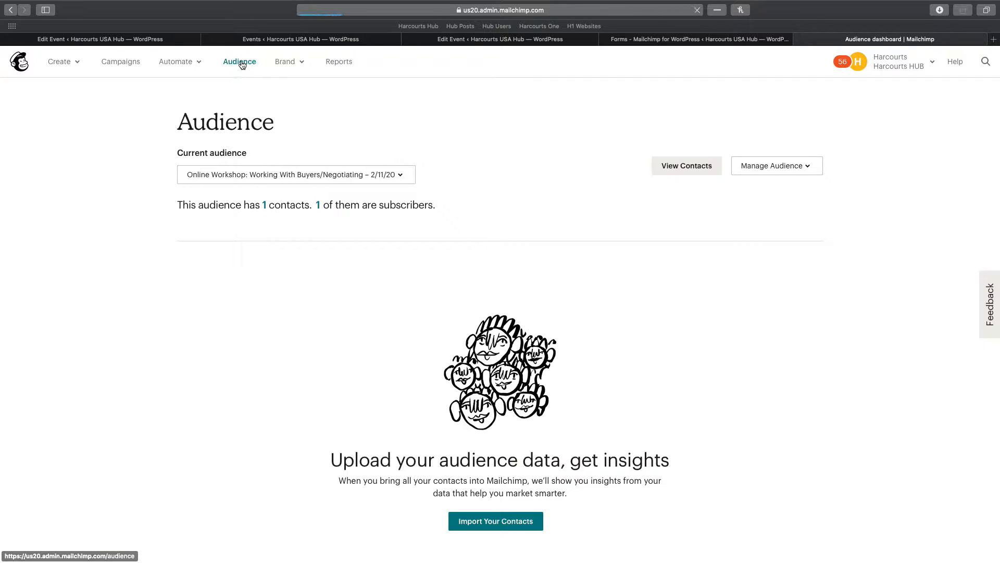
left_click(786, 170)
left_click(789, 314)
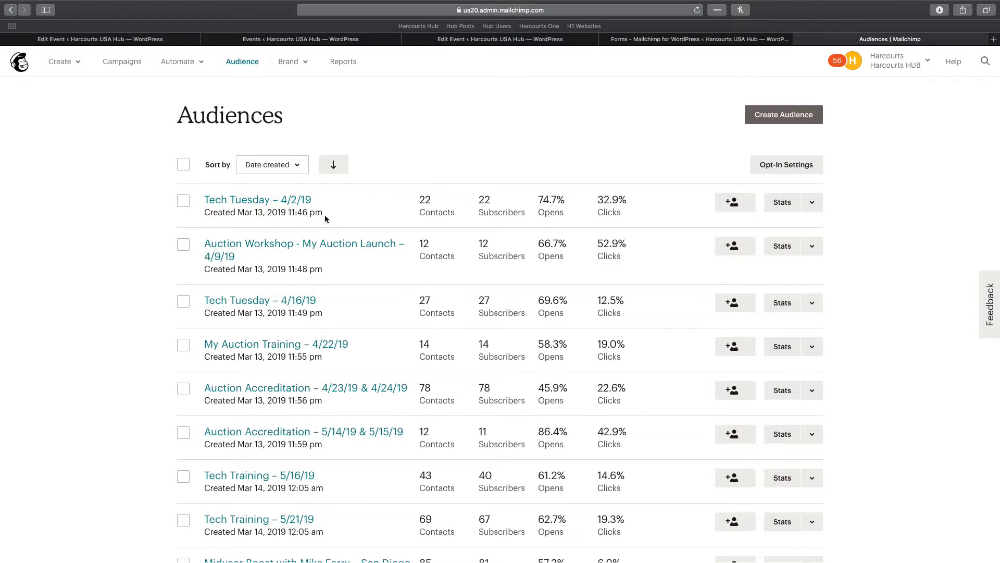
scroll(324, 215, "down", 5)
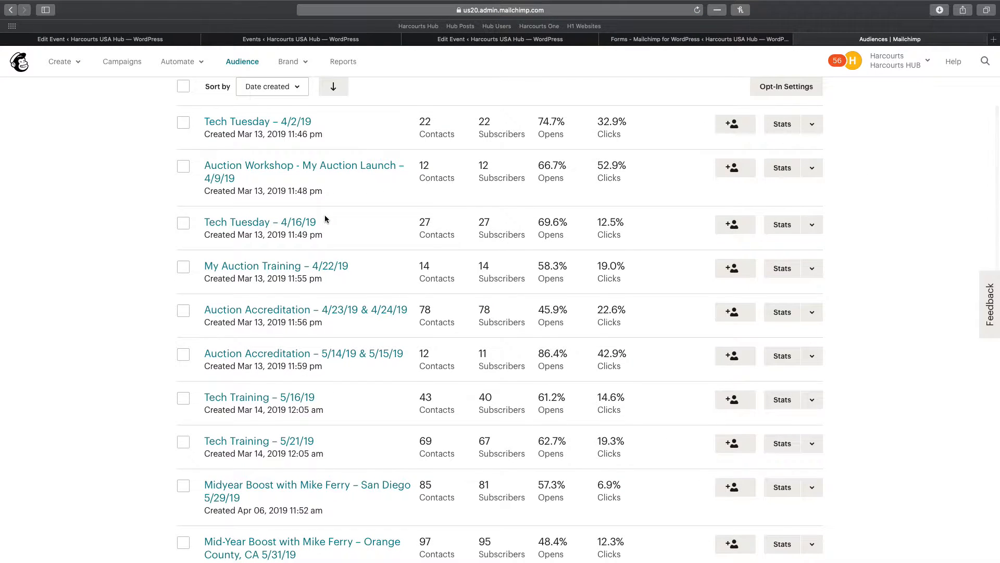
scroll(325, 219, "up", 5)
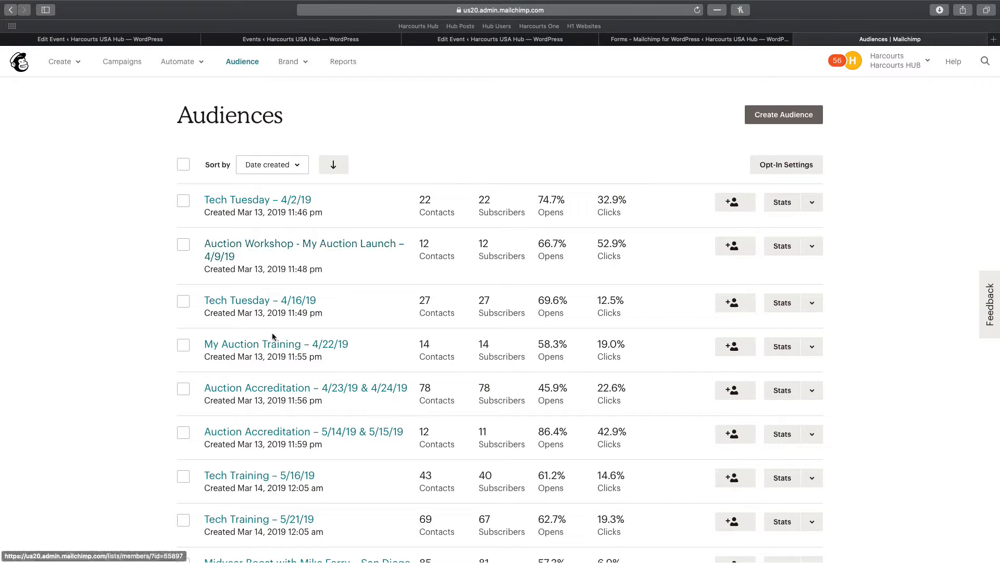
scroll(279, 323, "down", 5)
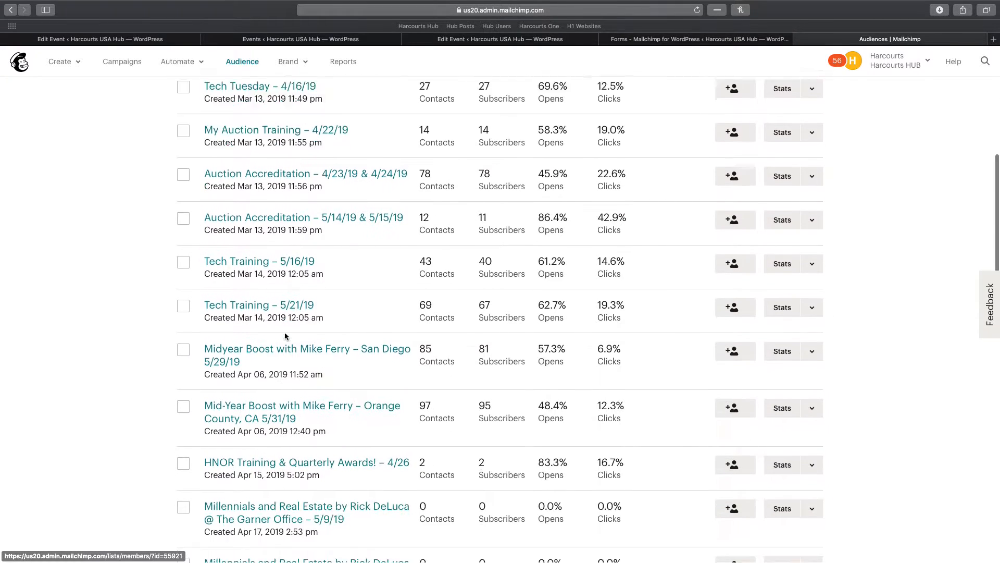
scroll(284, 338, "down", 15)
Show 100 audiences per page and open the Working with Buyers/Negotiating – 2/11/20 row's dropdown
left_click(216, 544)
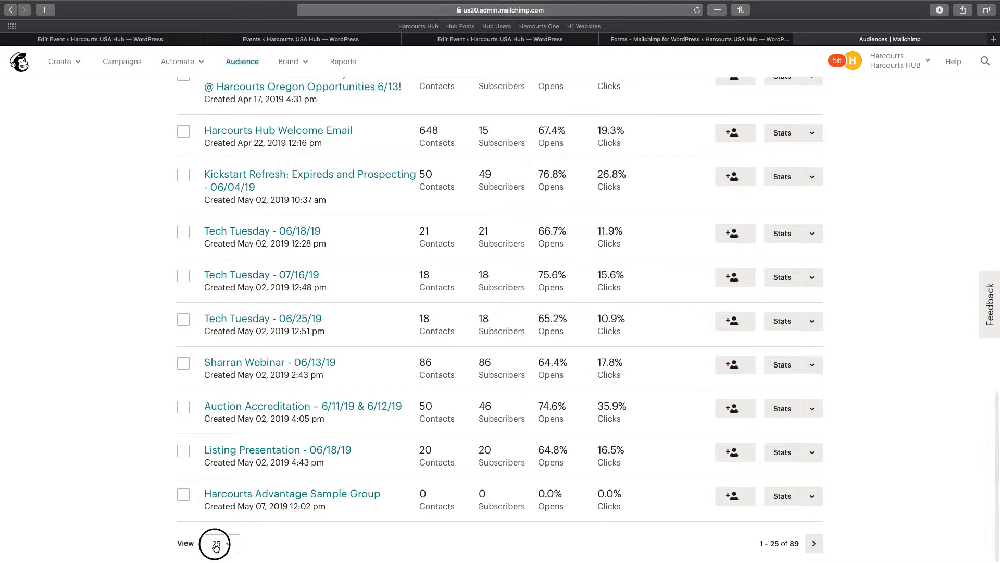
left_click(222, 522)
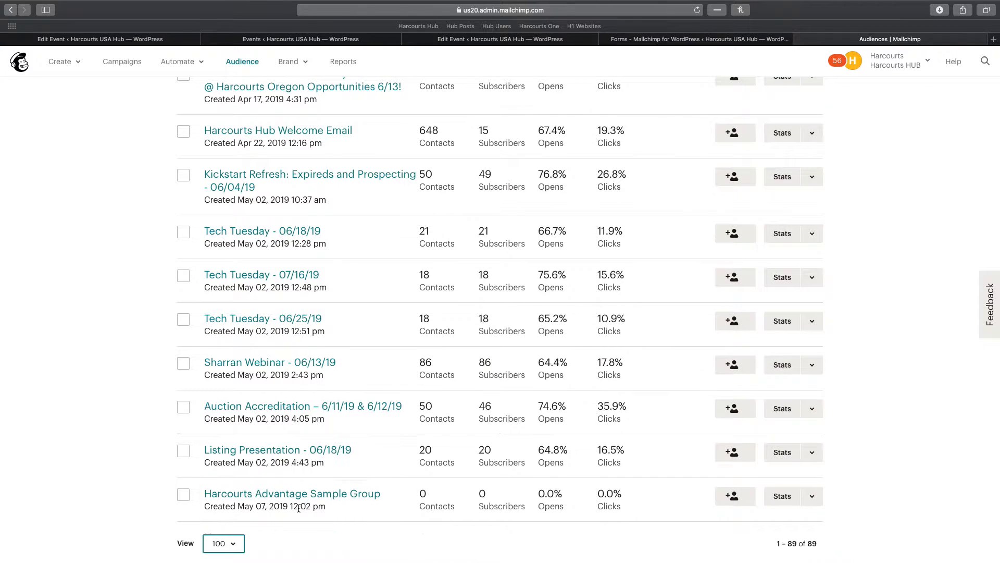
left_click(376, 430)
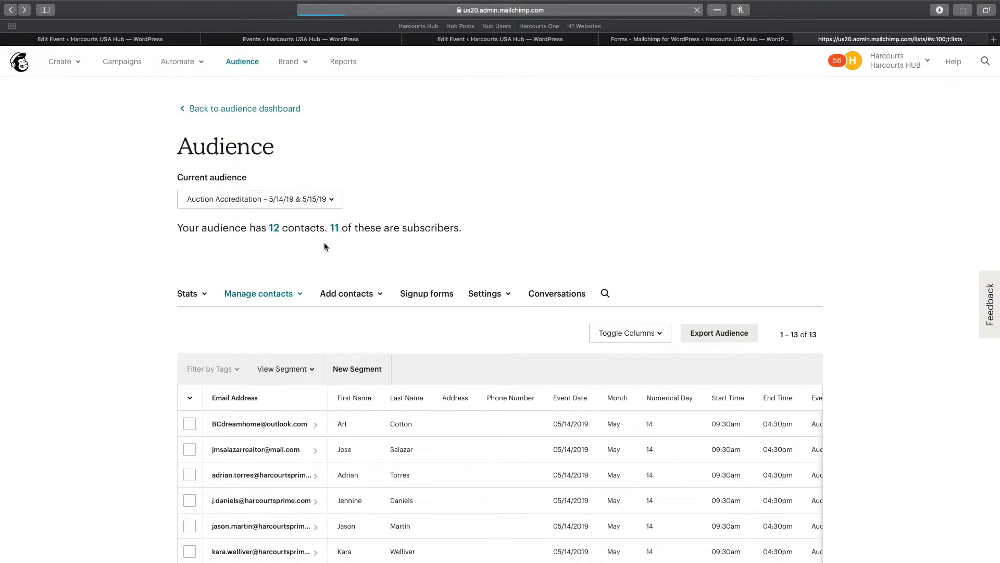
scroll(383, 261, "down", 15)
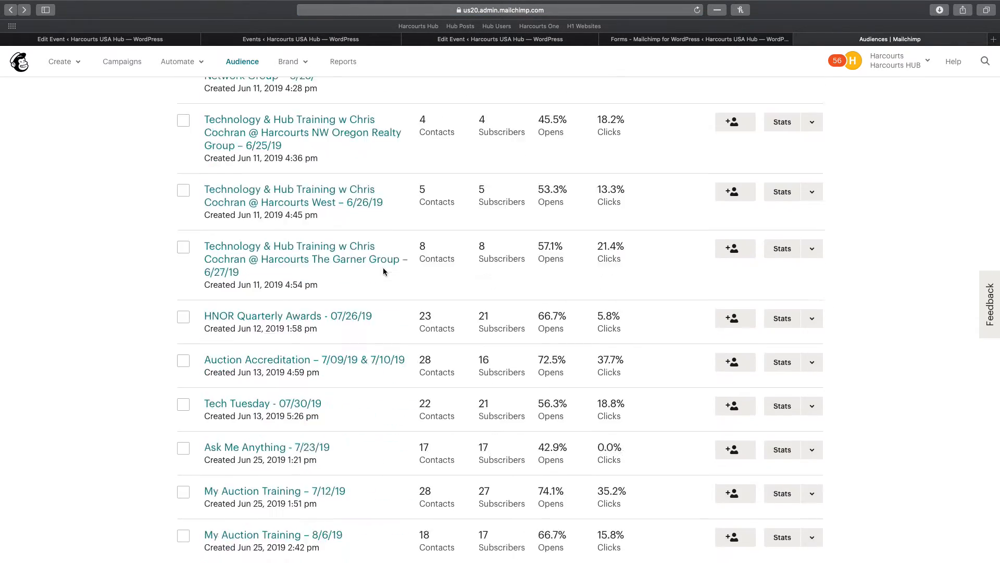
scroll(383, 271, "down", 20)
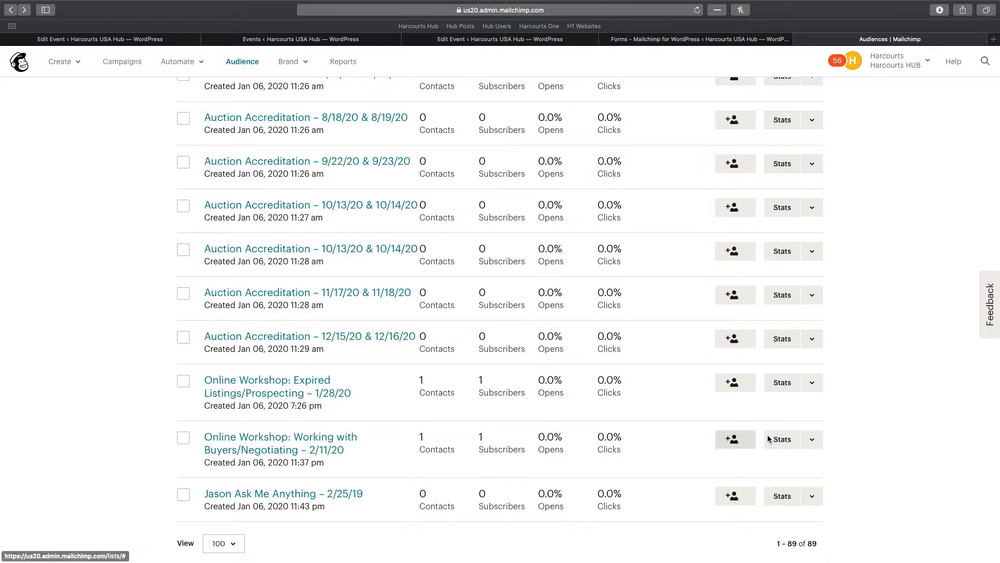
left_click(812, 439)
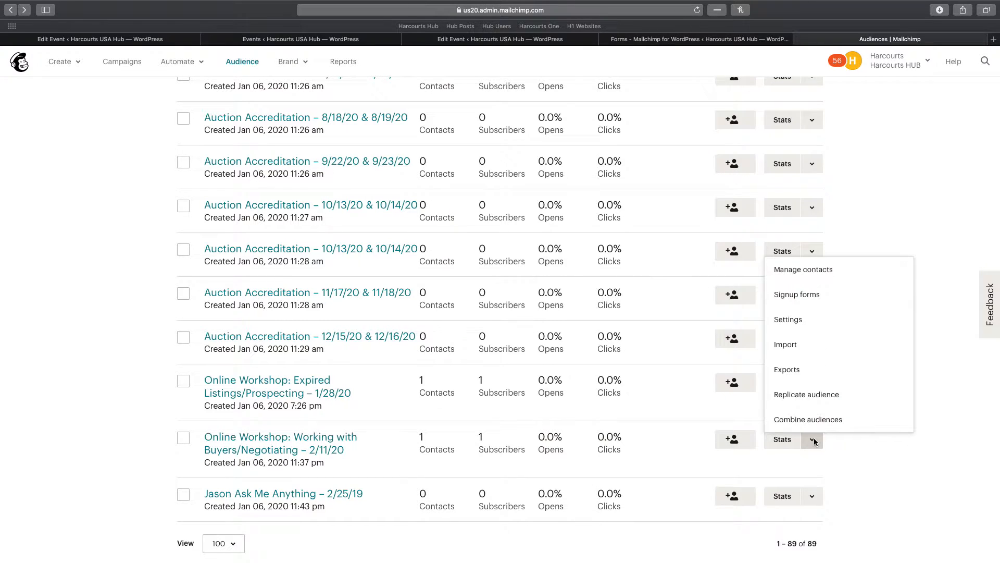
Replicate the Working with Buyers audience, pasting the Seller Education event title as its name
left_click(796, 397)
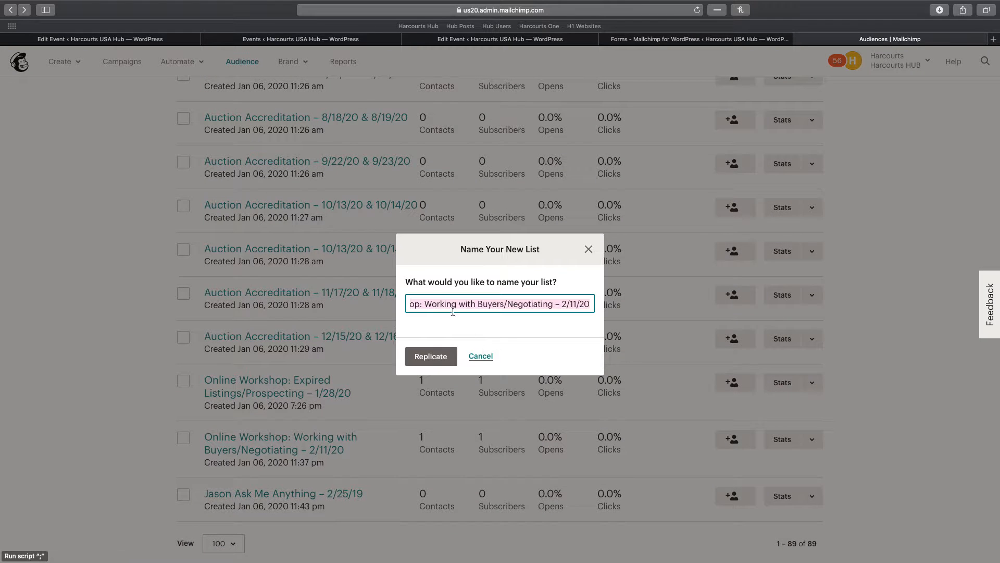
left_click(556, 306)
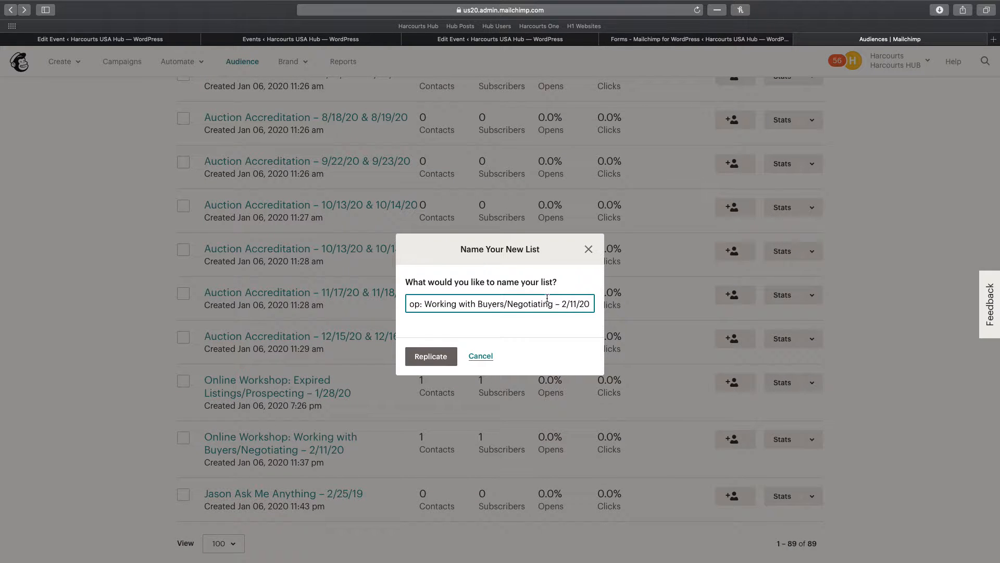
left_click(309, 39)
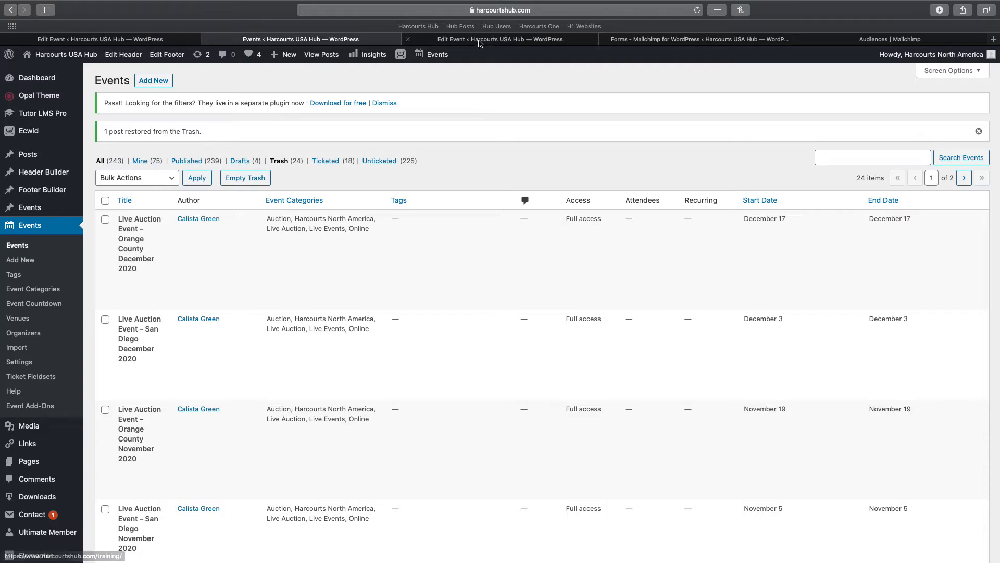
key("ctrl+Tab")
scroll(295, 146, "up", 10)
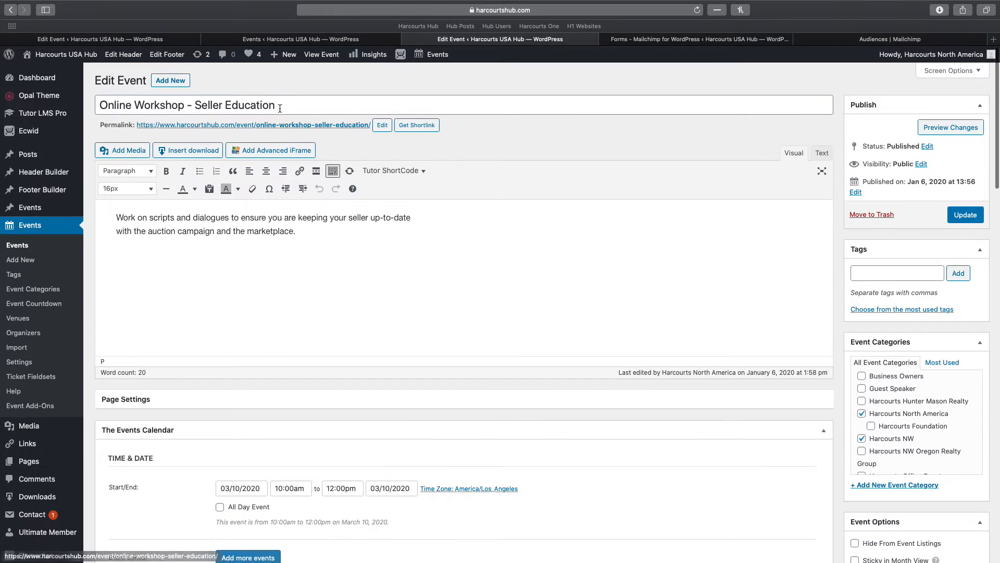
left_click_drag(276, 105, 97, 106)
key("ctrl+c")
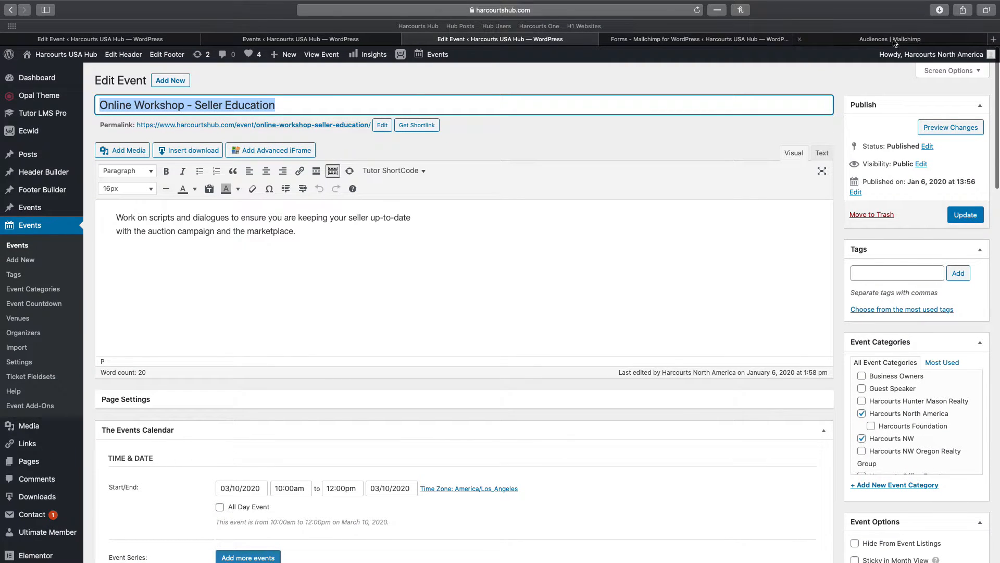
left_click(832, 38)
left_click_drag(555, 302, 350, 300)
key("ctrl+v")
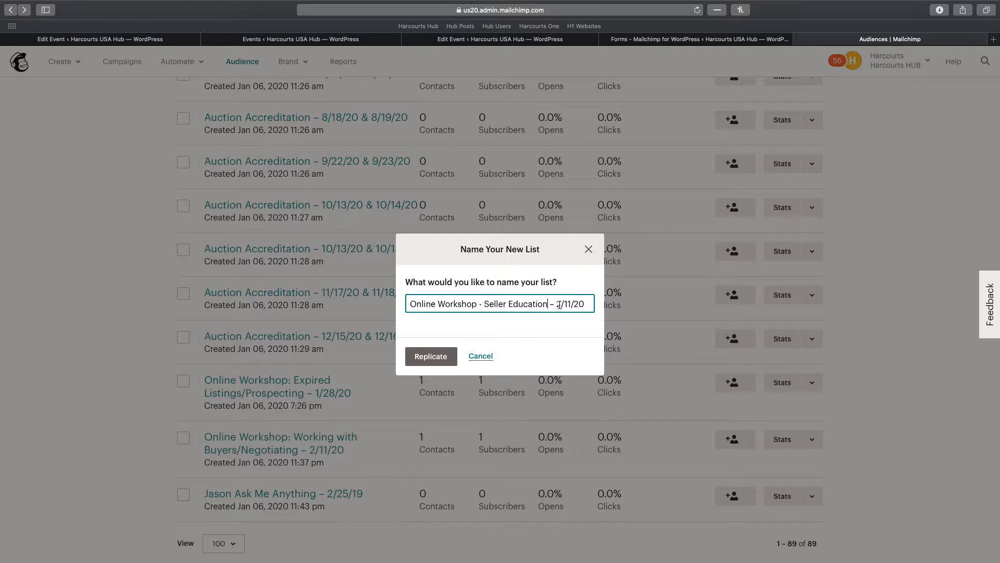
Change the new audience name's date to 3/10/20 and create the replicated audience
left_click(629, 44)
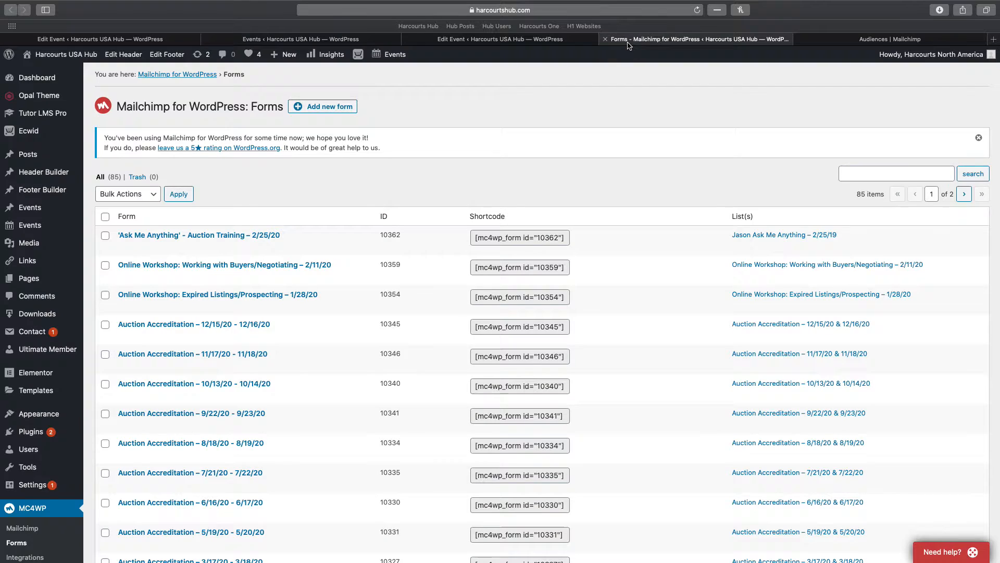
left_click(559, 43)
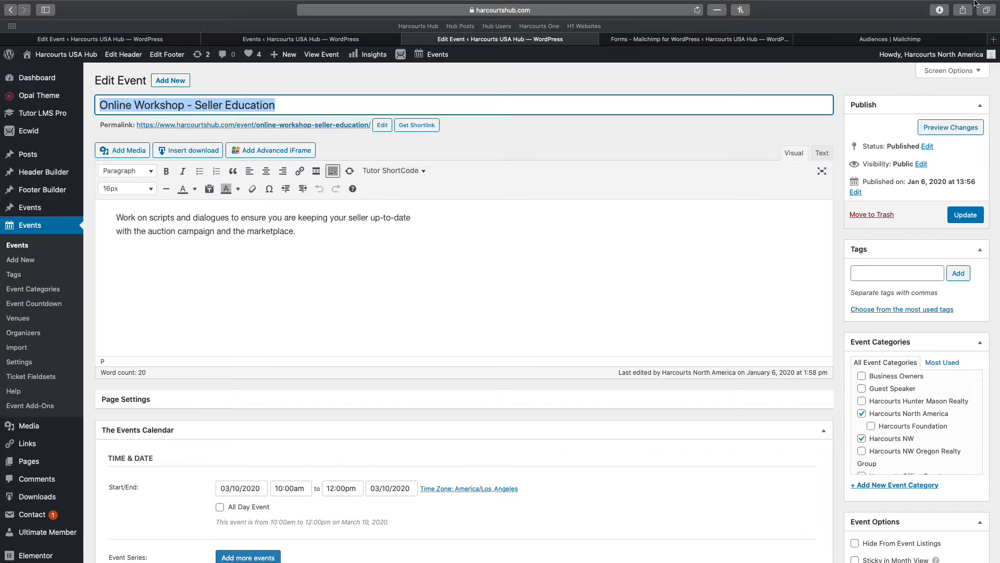
left_click(891, 39)
double_click(559, 304)
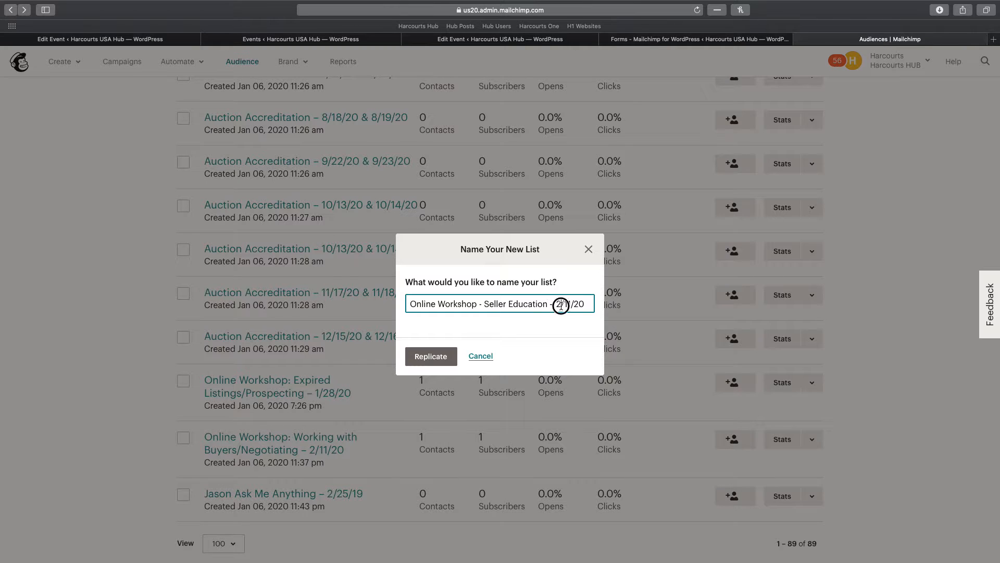
type("3")
key("BackSpace")
type("0")
left_click(452, 364)
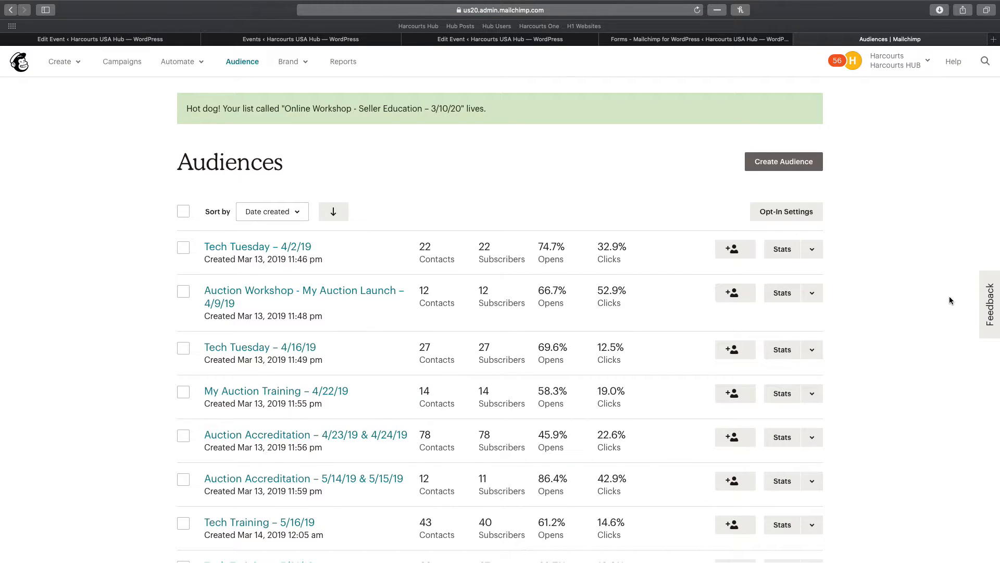
In Campaigns, select the Online Workshop - Seller Education – 3/10/20 audience
left_click(116, 61)
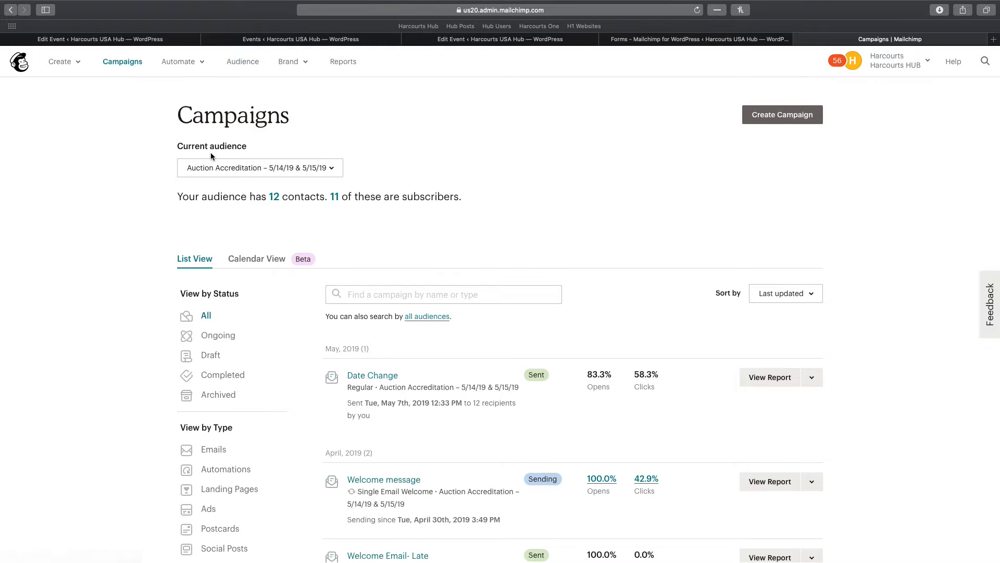
scroll(425, 175, "down", 3)
scroll(441, 205, "up", 3)
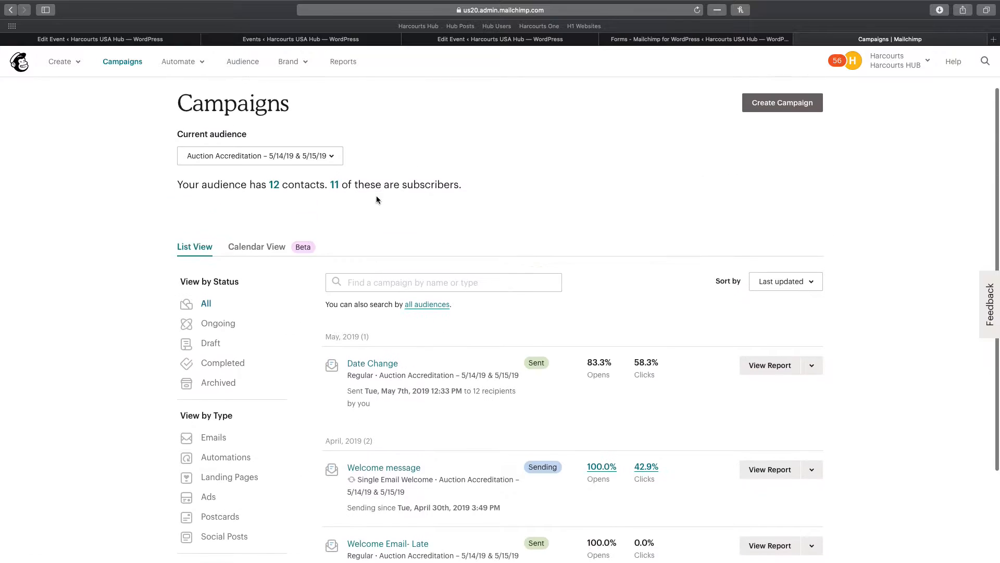
left_click(267, 172)
scroll(310, 255, "down", 10)
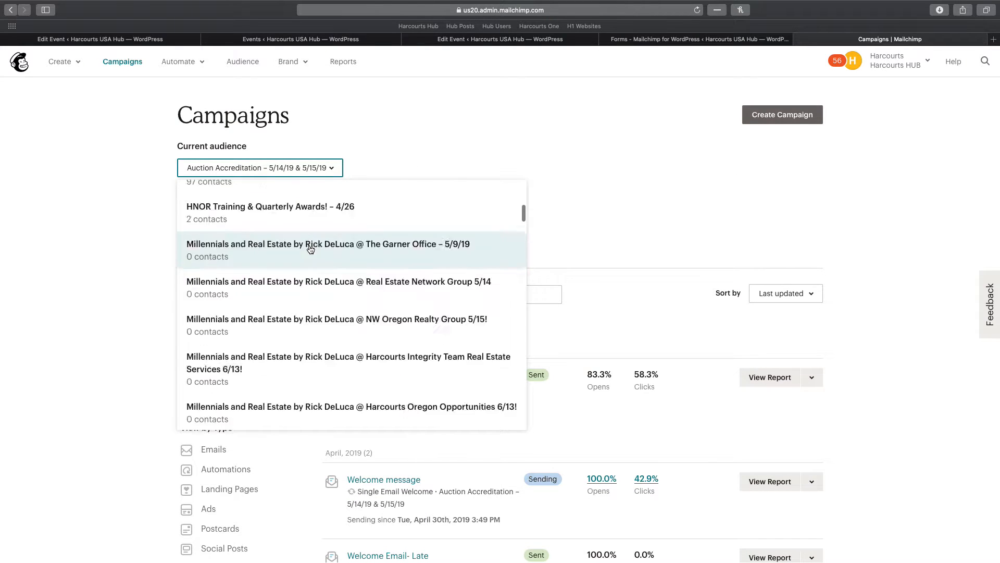
scroll(313, 261, "down", 10)
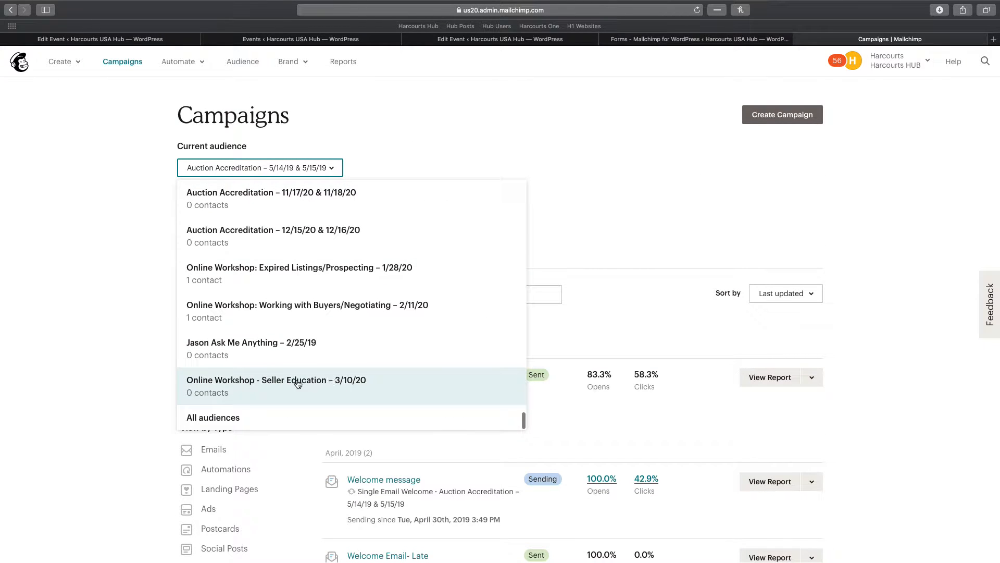
left_click(326, 385)
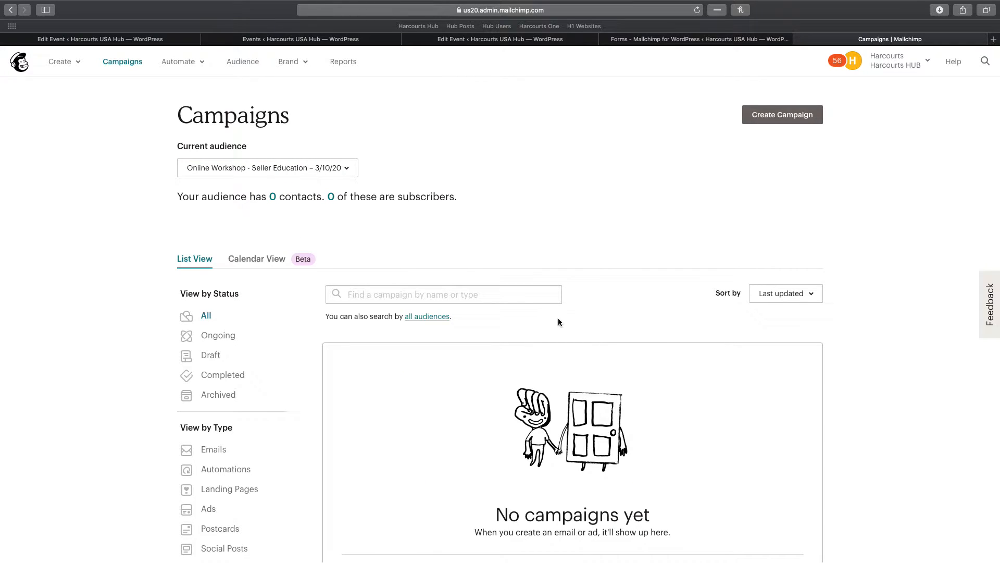
Create an automated Welcome new subscribers email for the Seller Education – 3/10/20 audience
left_click(769, 120)
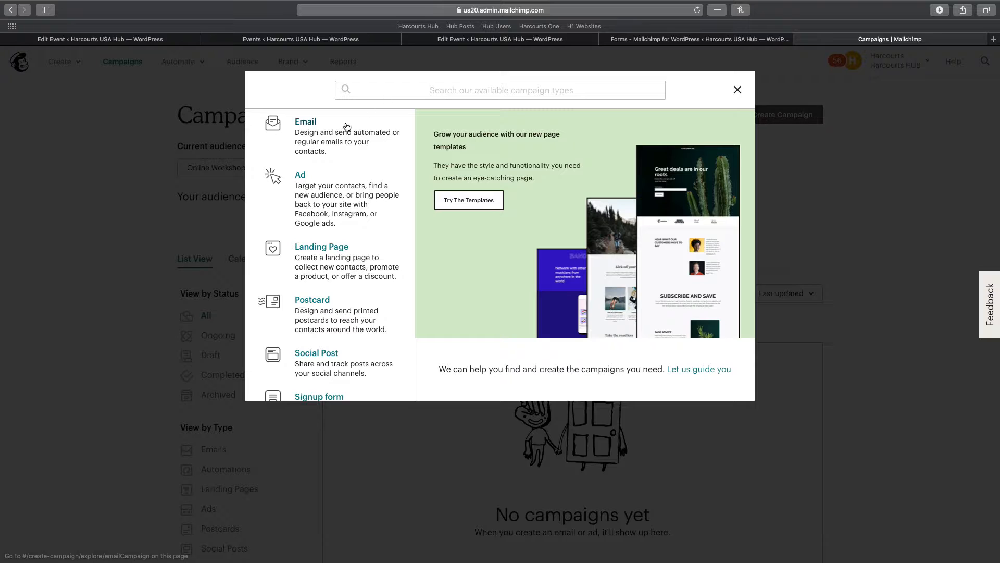
left_click(328, 140)
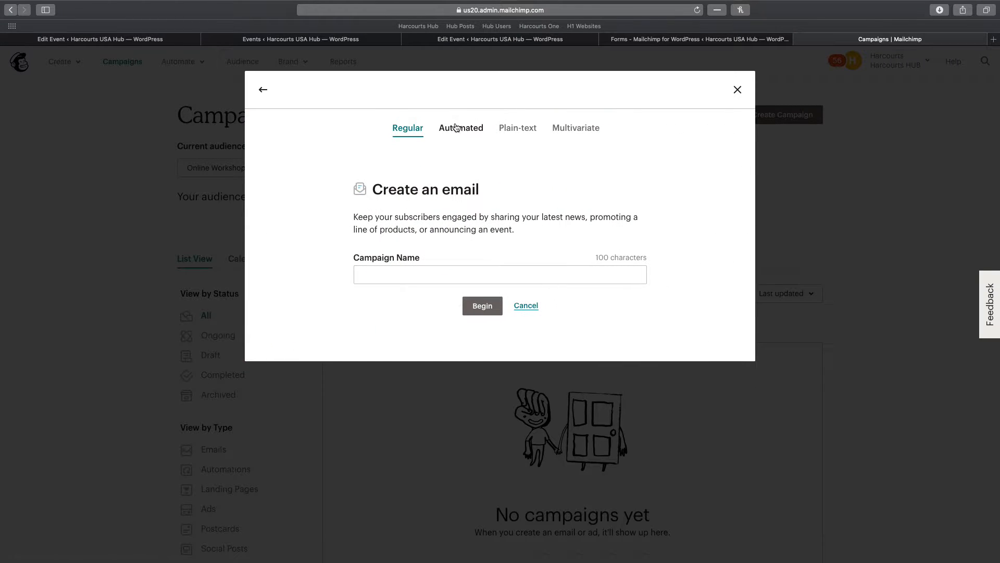
left_click(458, 128)
left_click(485, 326)
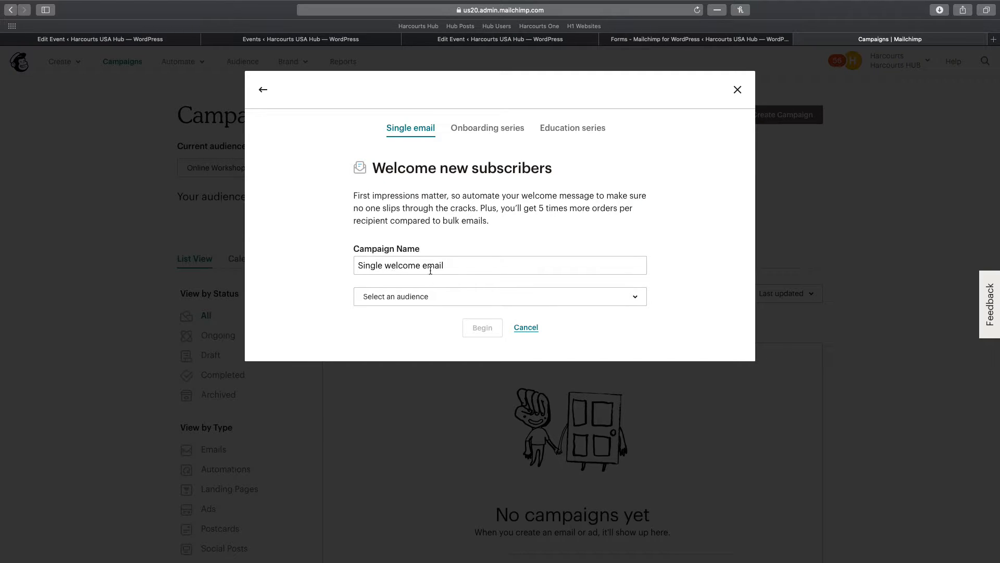
left_click(432, 301)
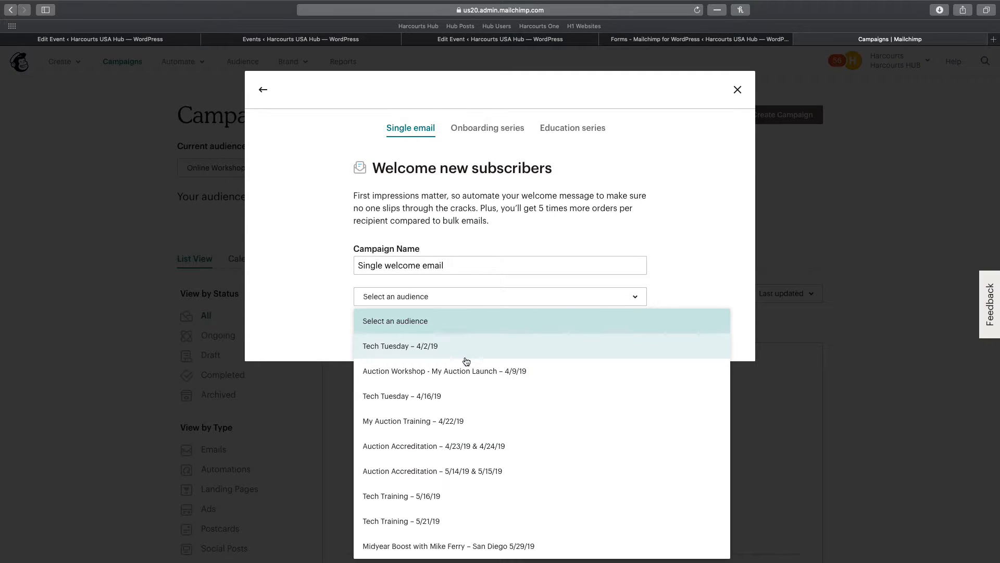
scroll(466, 361, "down", 15)
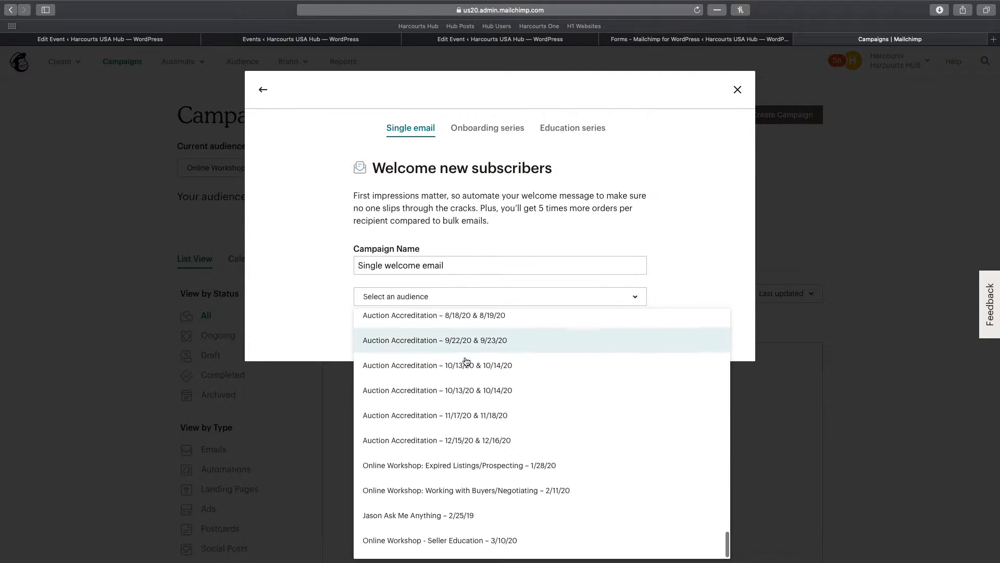
left_click(507, 543)
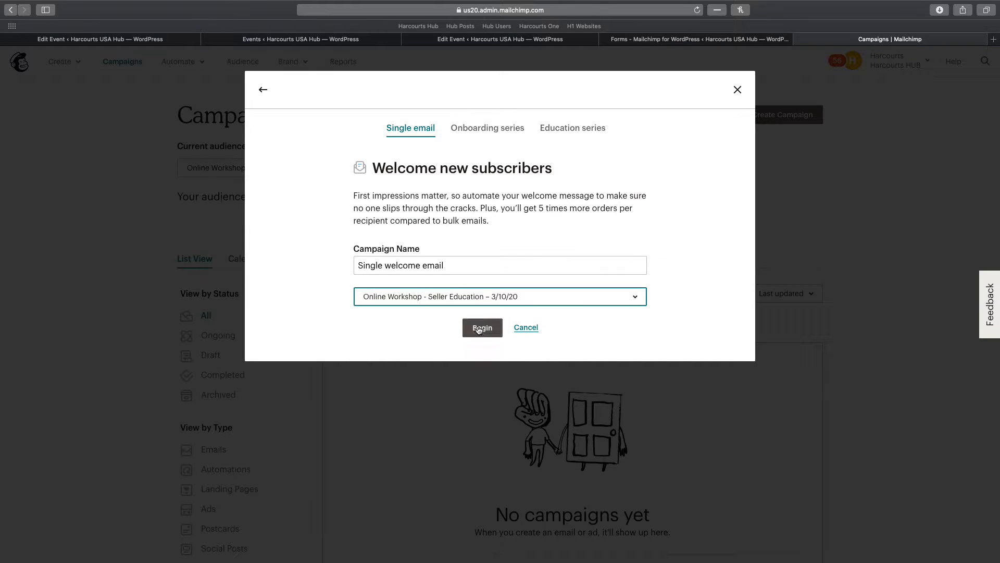
left_click(480, 330)
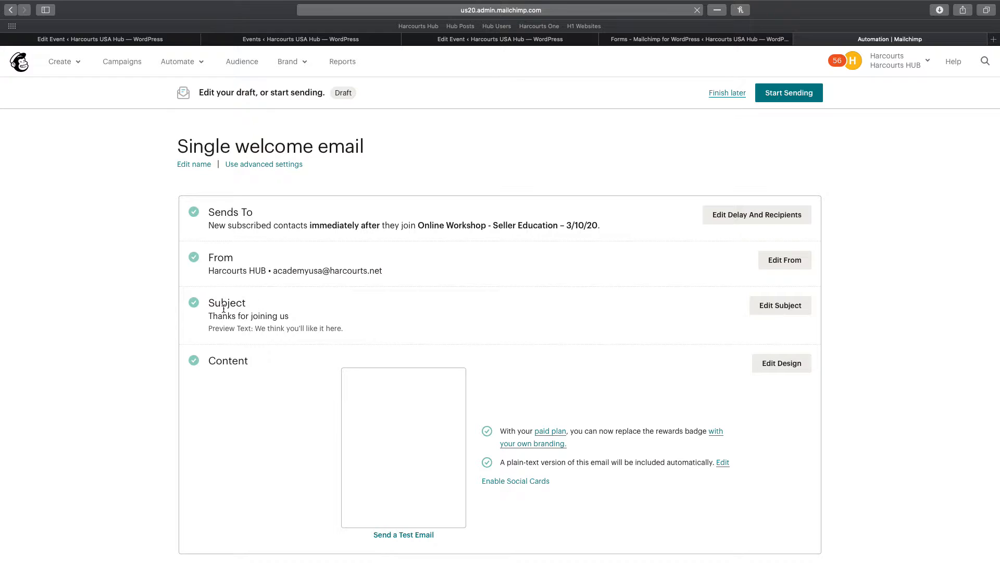
left_click(781, 305)
Set subject 'Thank you for registering for *|MMERGE10|*!' and preview 'Find out more about your course in this email!'
left_click(304, 356)
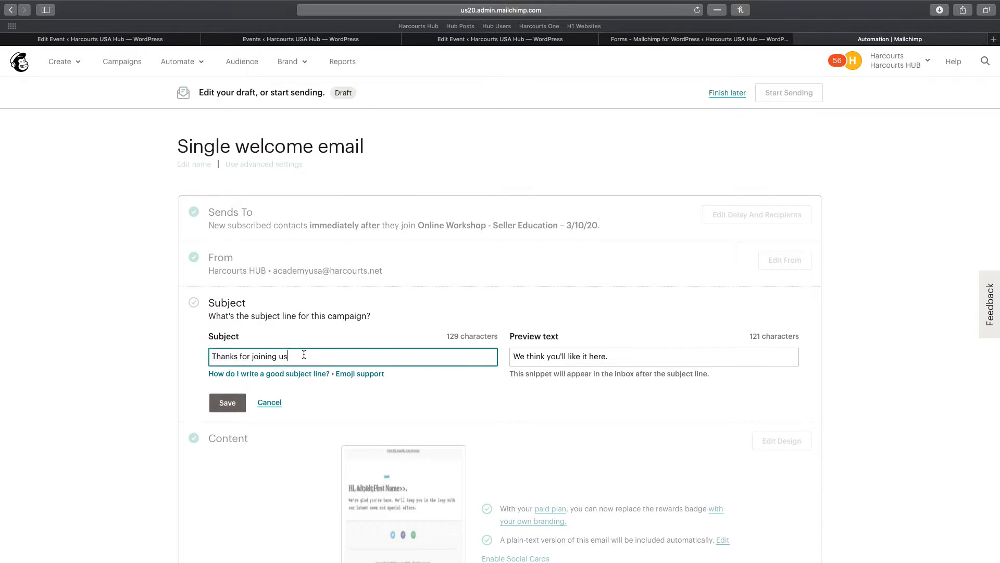
key("super+a")
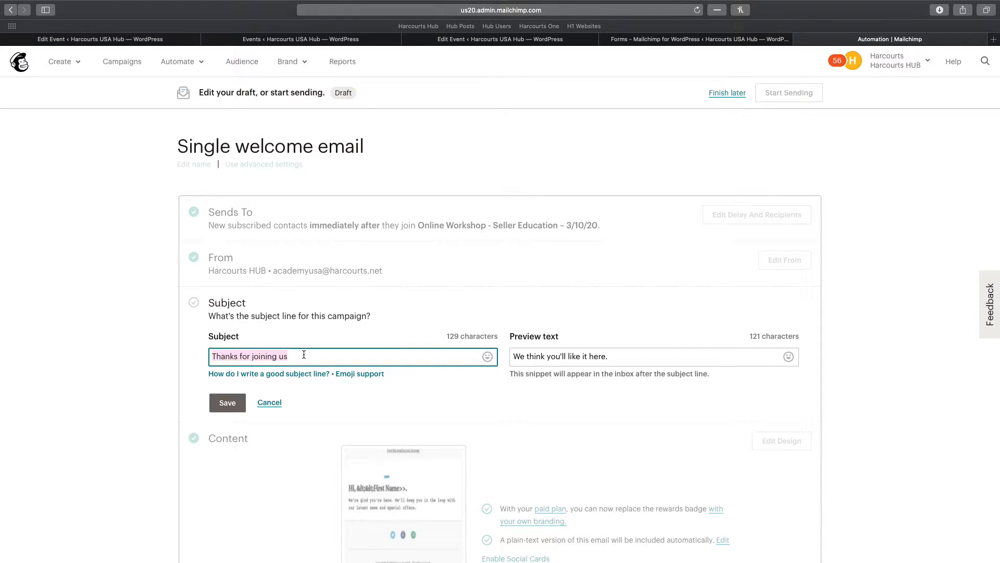
type("Thank you for ")
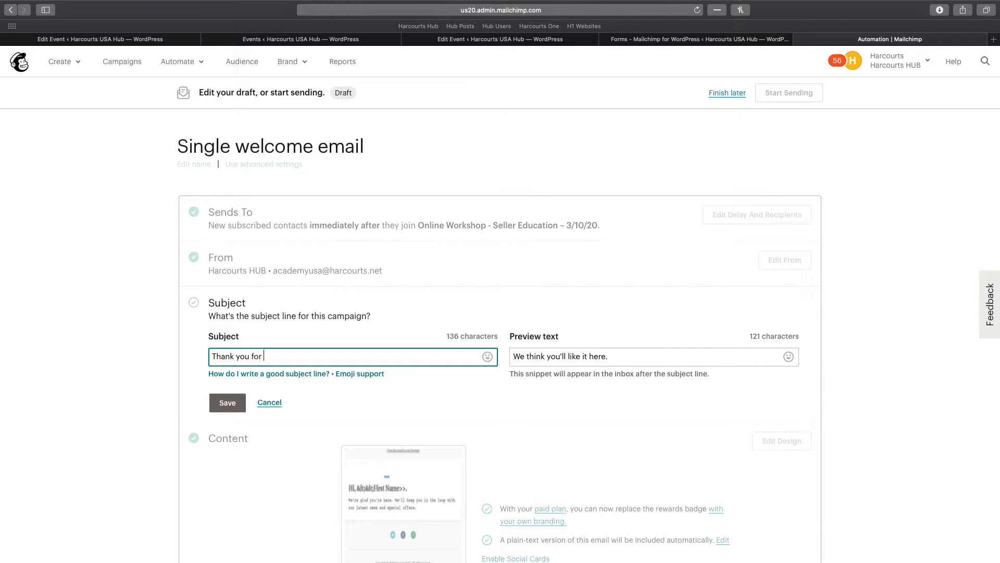
type("registering for *|MMERGE")
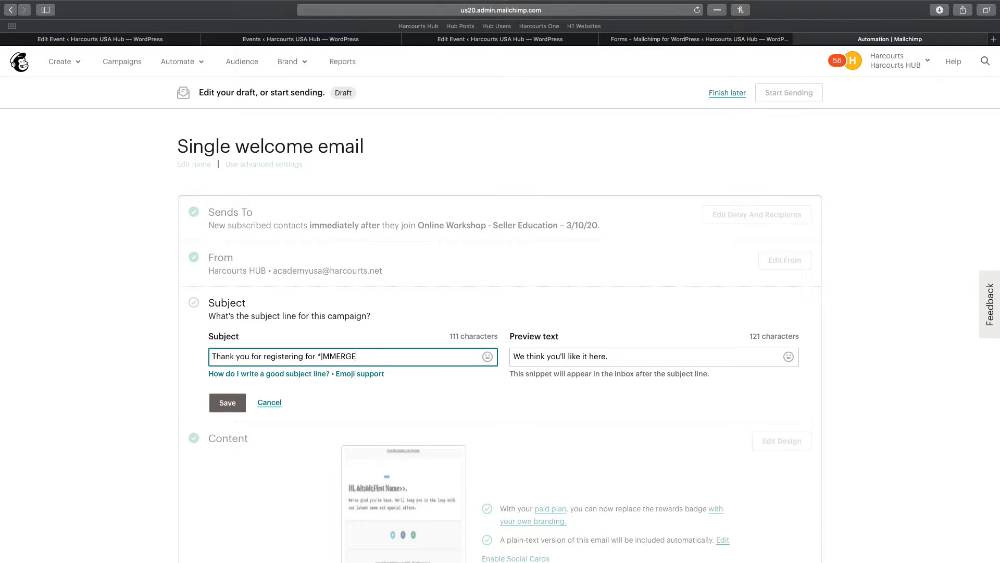
type("10|*!")
triple_click(604, 358)
type("Find out m")
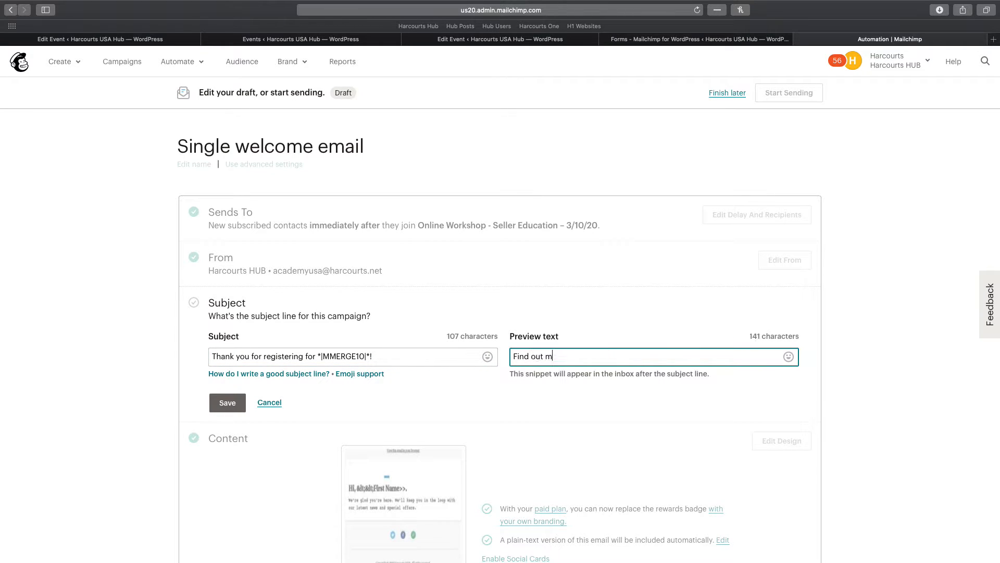
type("ore about your course in this email!")
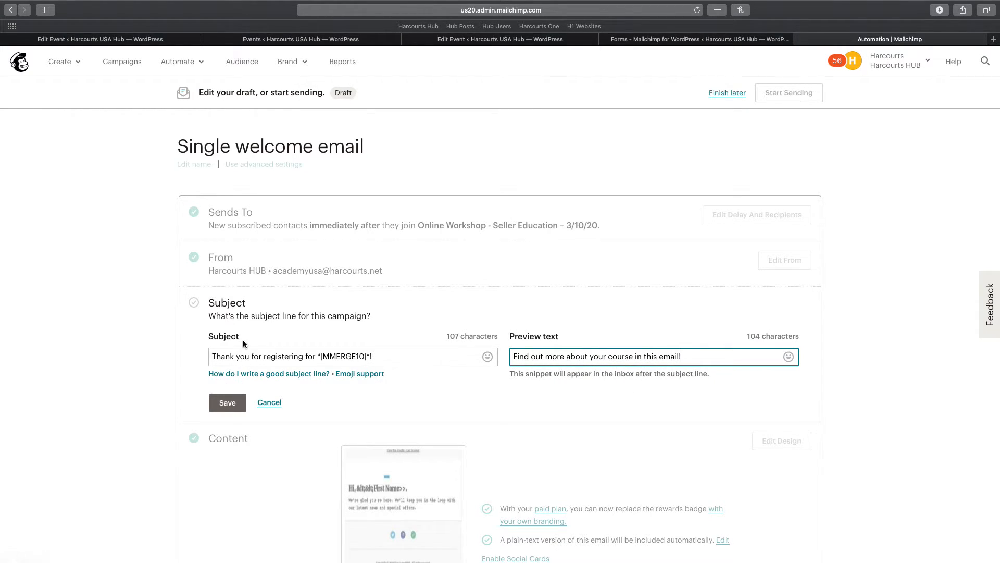
triple_click(237, 354)
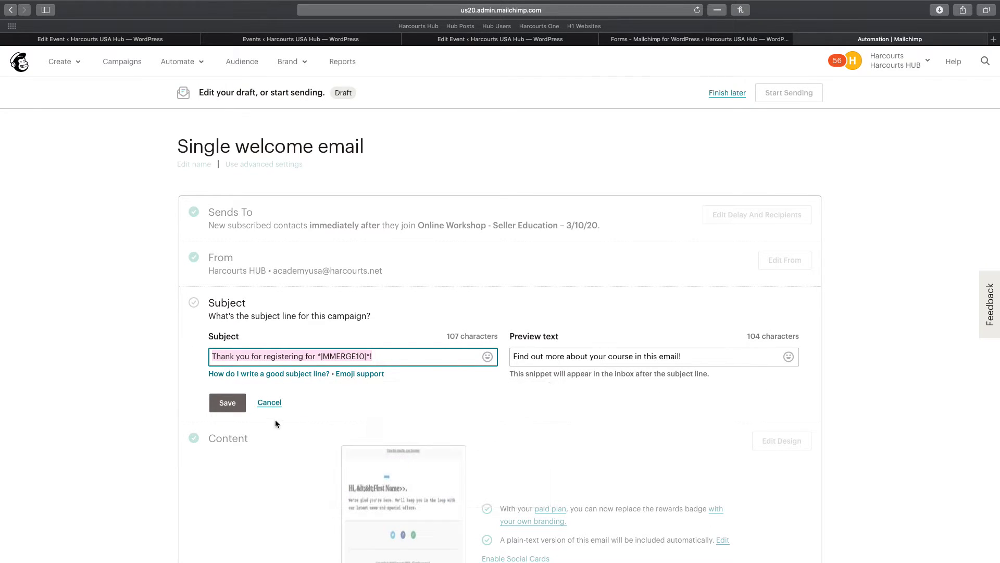
left_click(235, 409)
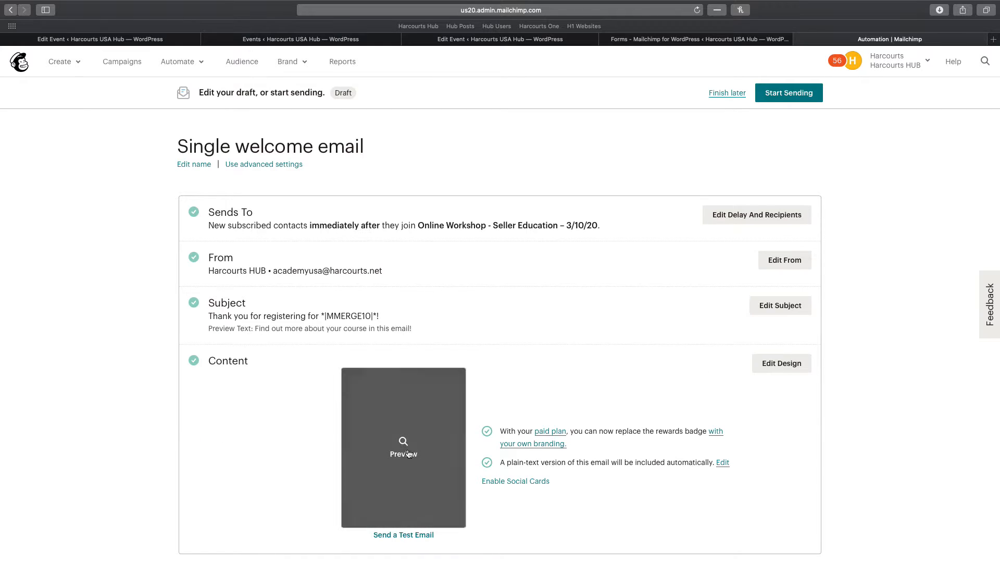
Replace the welcome email's design with the saved General Auction Event Welcome template
left_click(780, 365)
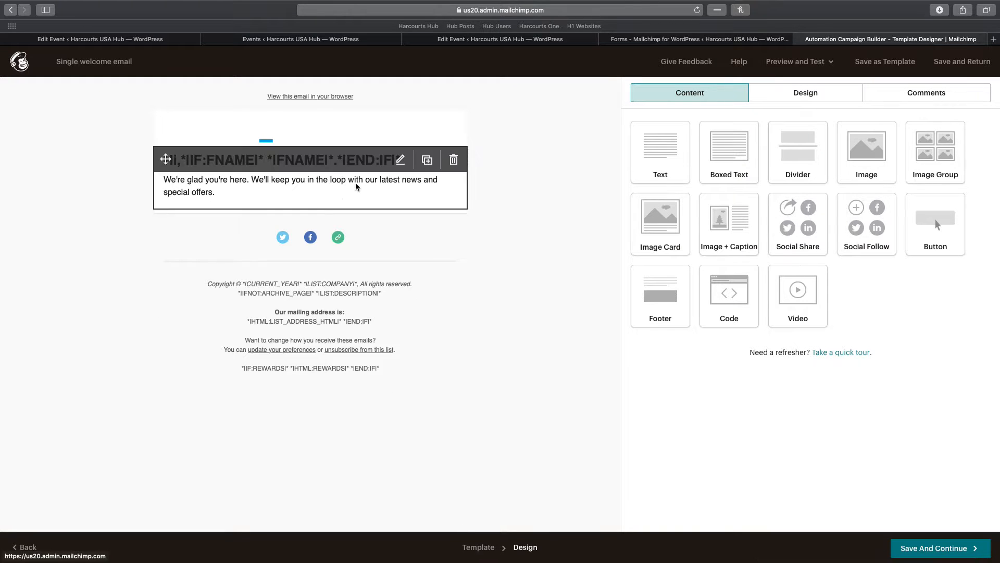
left_click(468, 542)
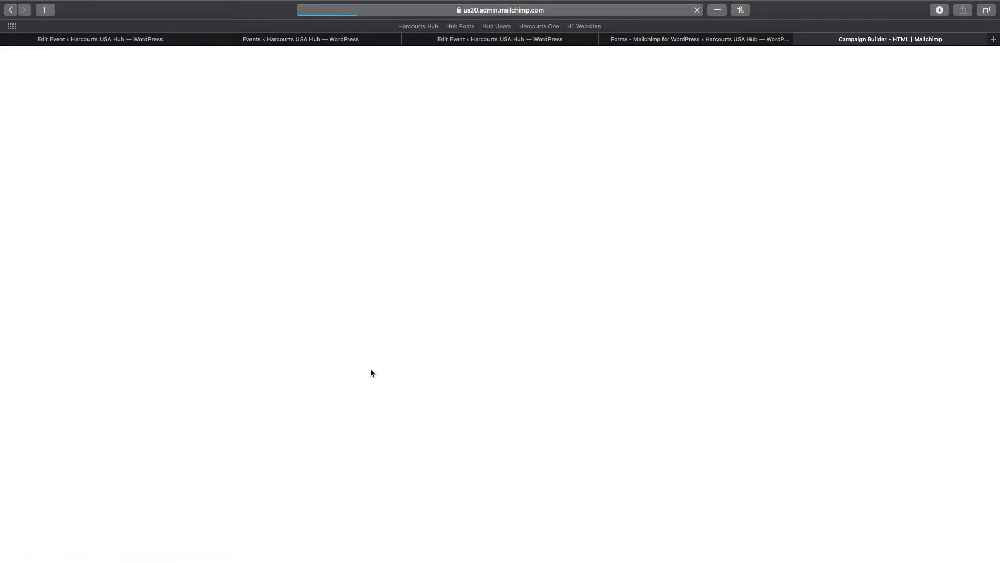
left_click(140, 163)
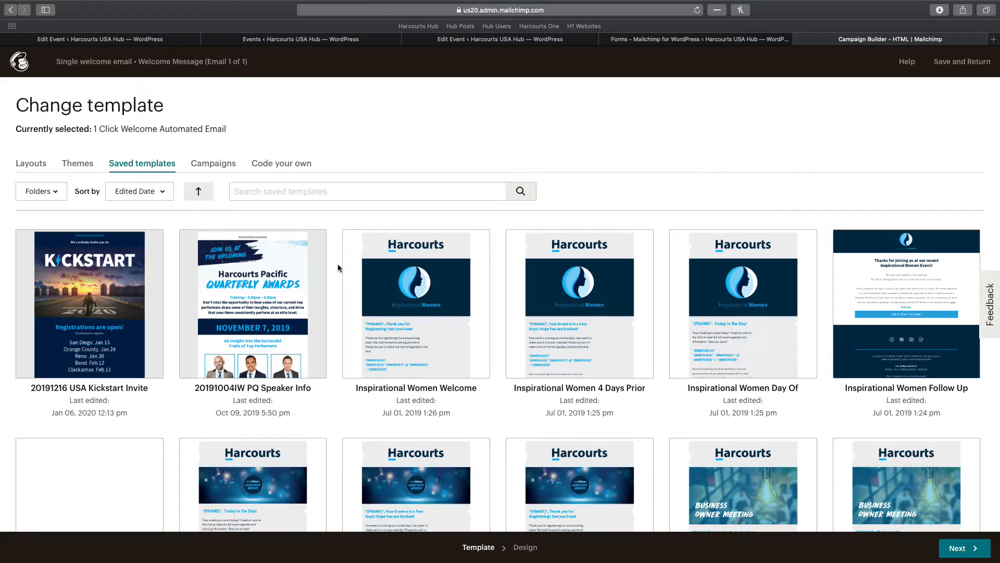
scroll(342, 268, "down", 5)
scroll(346, 268, "down", 5)
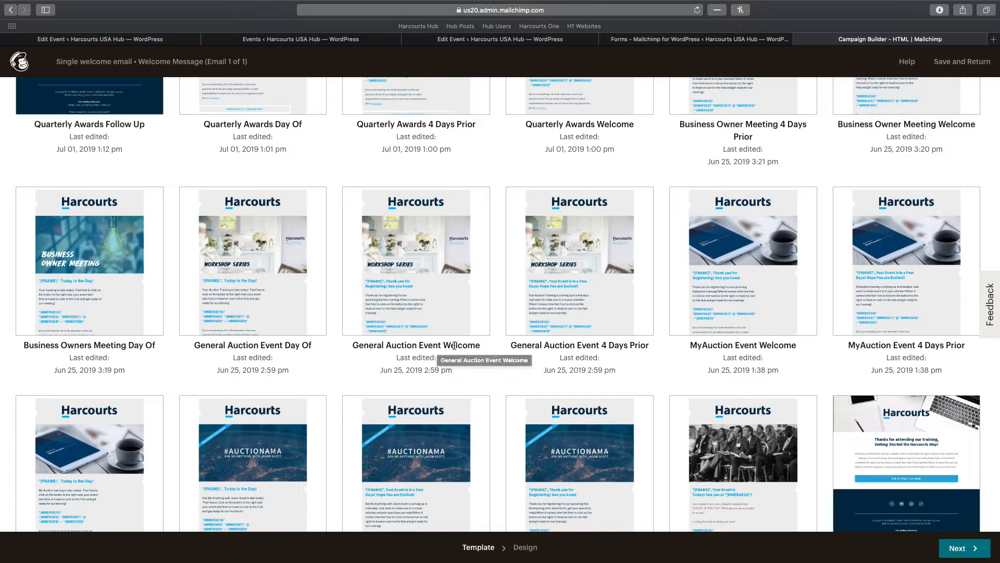
scroll(598, 291, "down", 4)
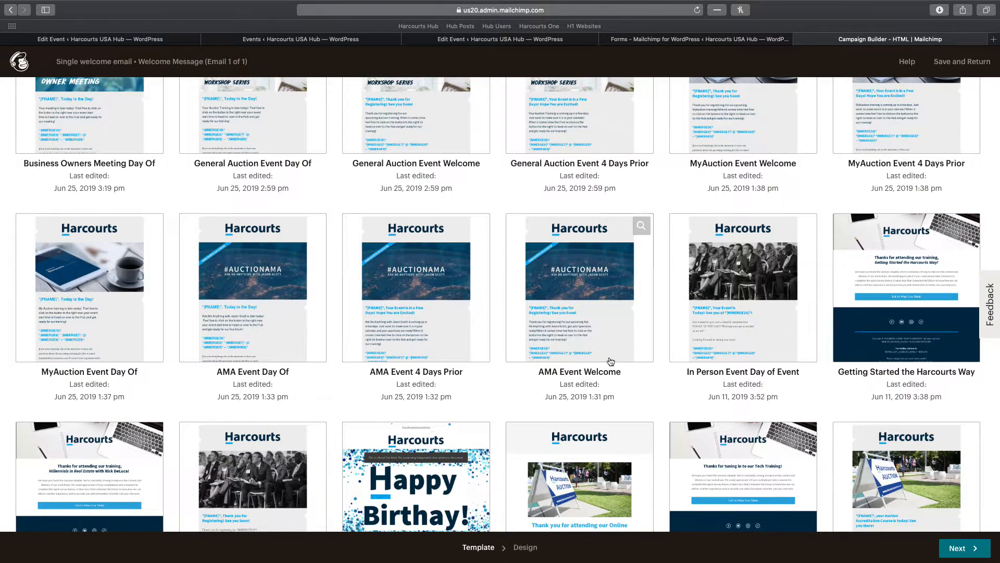
scroll(611, 361, "down", 12)
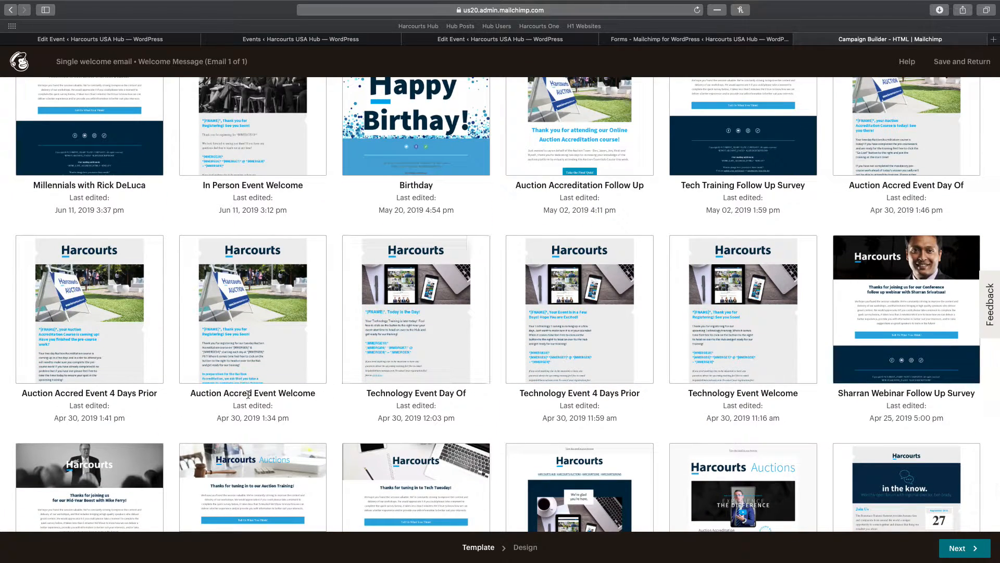
scroll(732, 386, "down", 3)
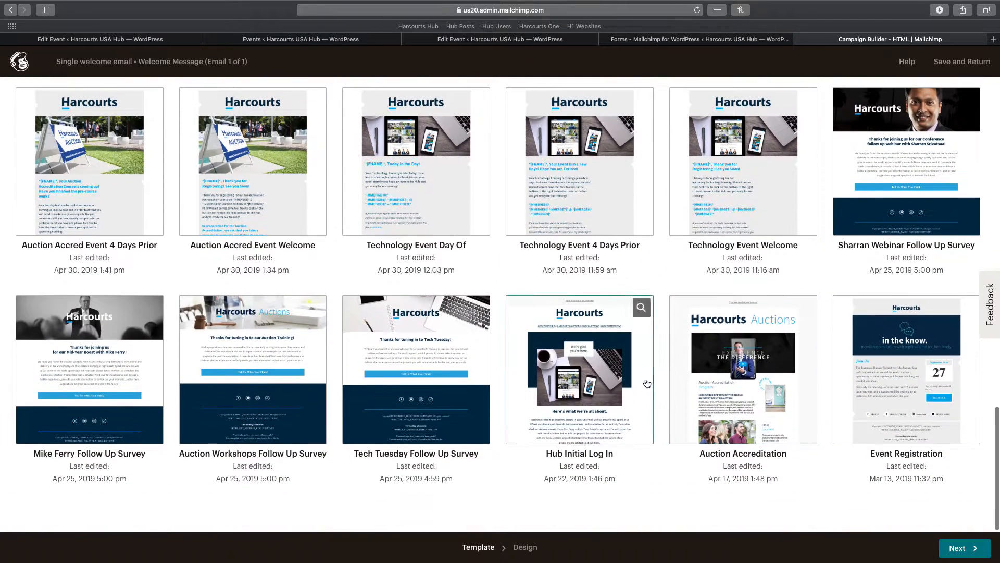
scroll(385, 391, "up", 15)
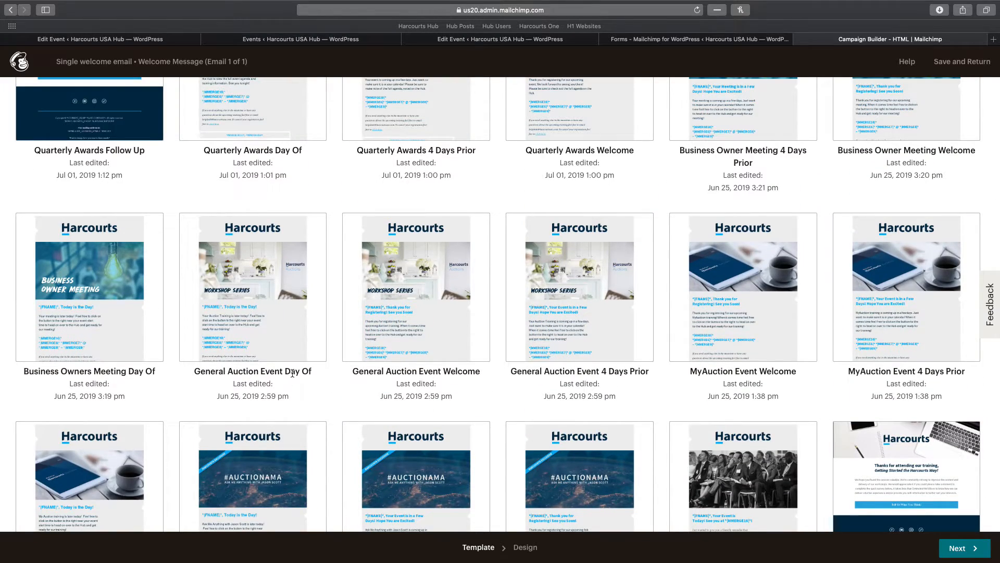
left_click(412, 346)
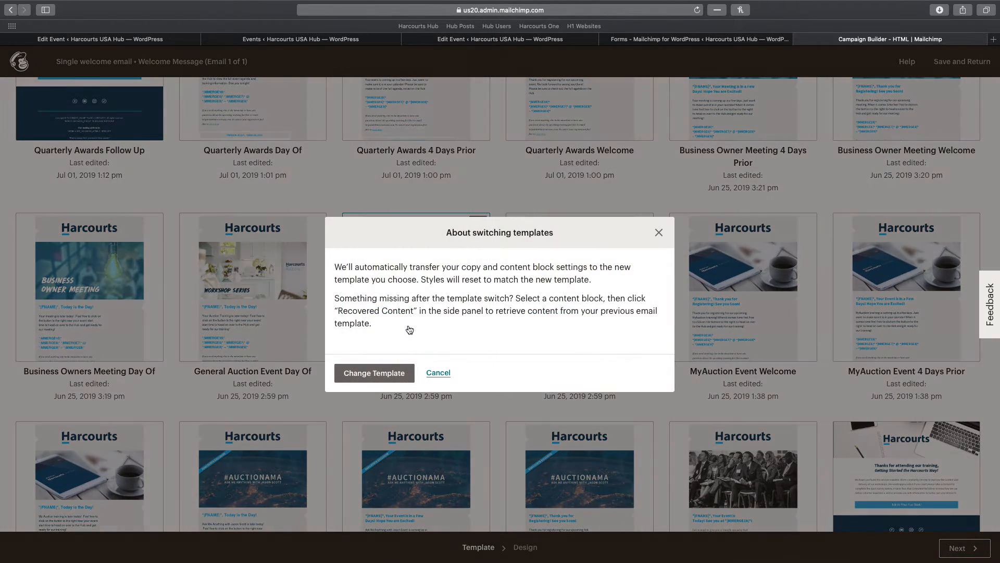
left_click(376, 370)
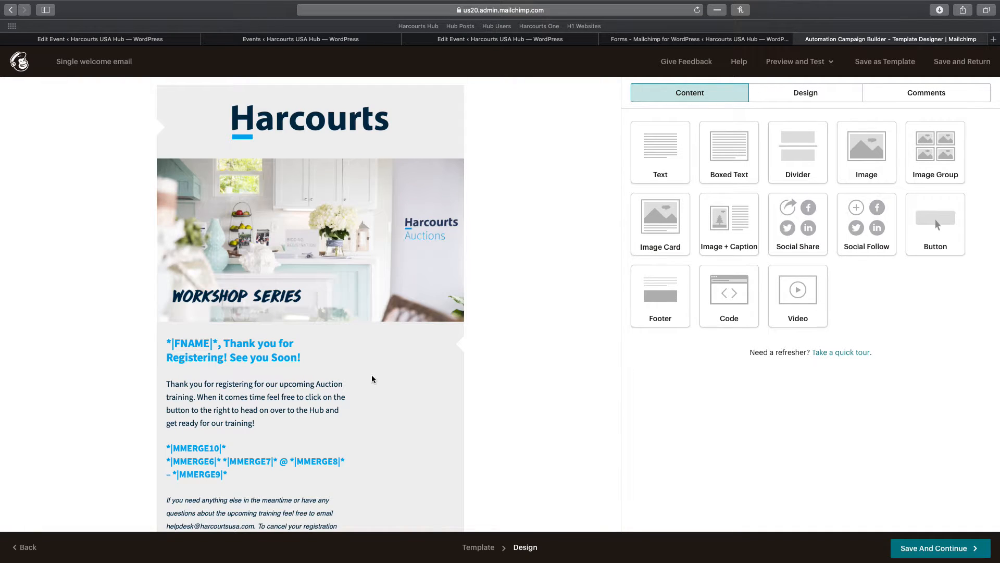
Save and close the Workshop Series email design, reopen it, then view the Mailchimp for WordPress forms list
scroll(257, 333, "down", 3)
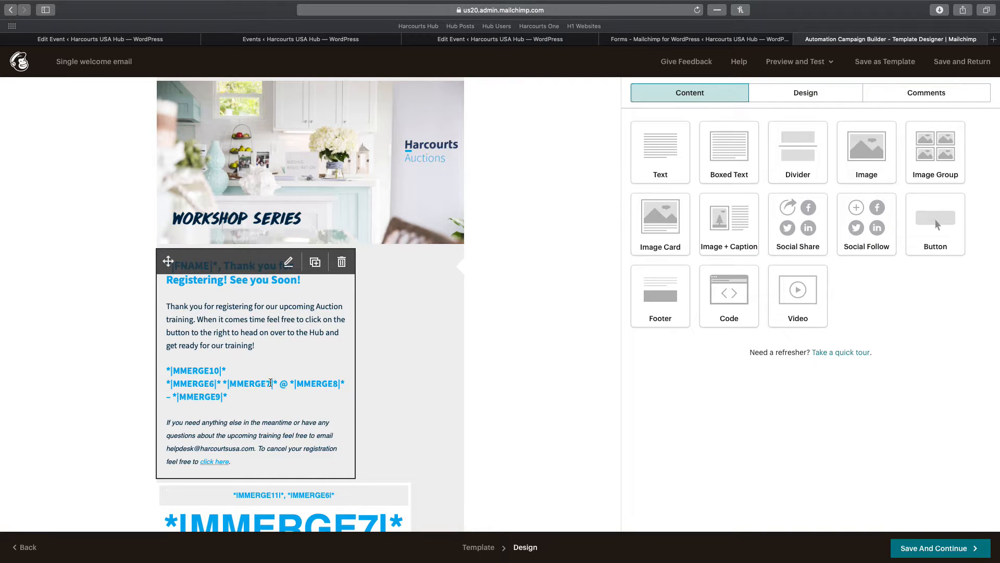
left_click(233, 432)
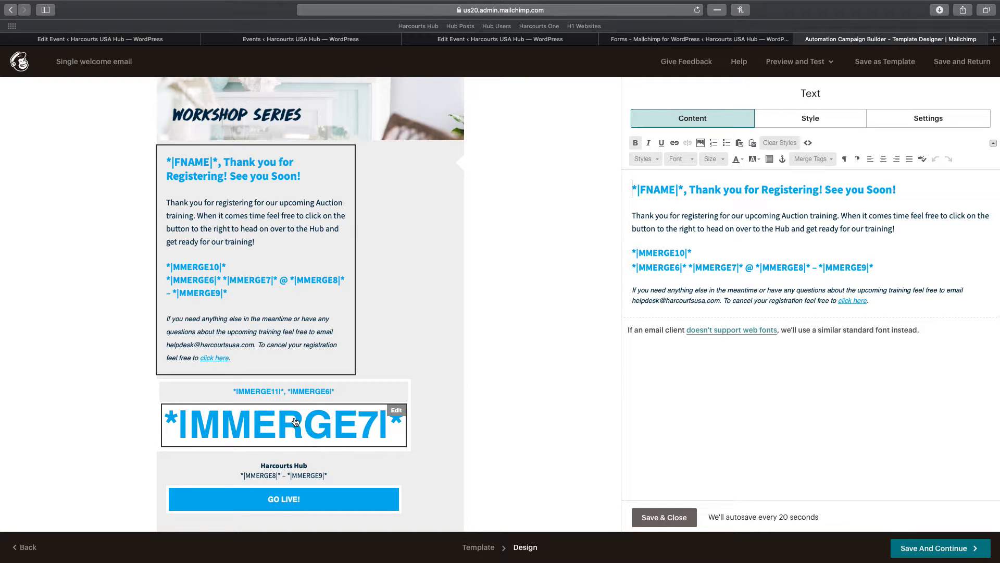
left_click(695, 39)
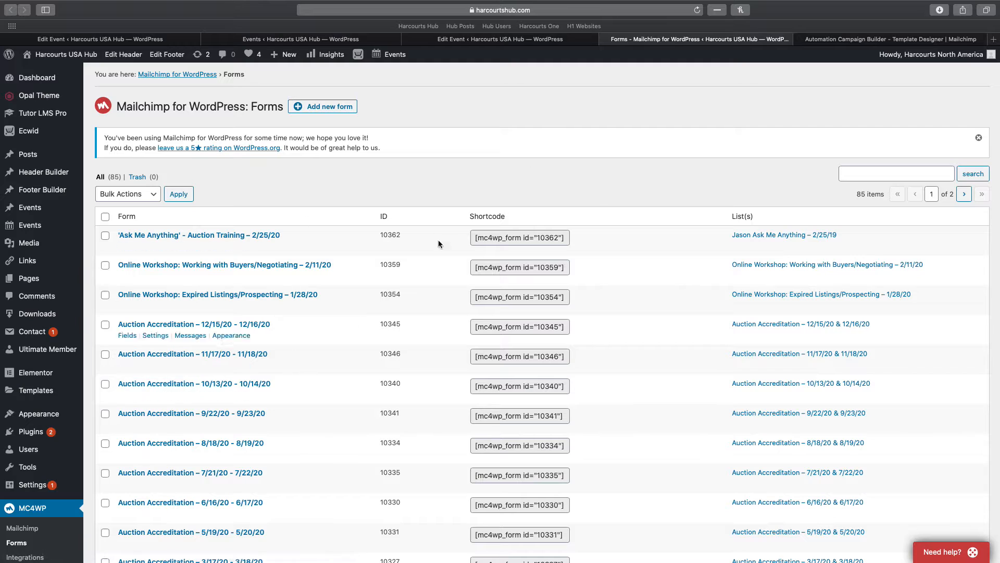
left_click(889, 39)
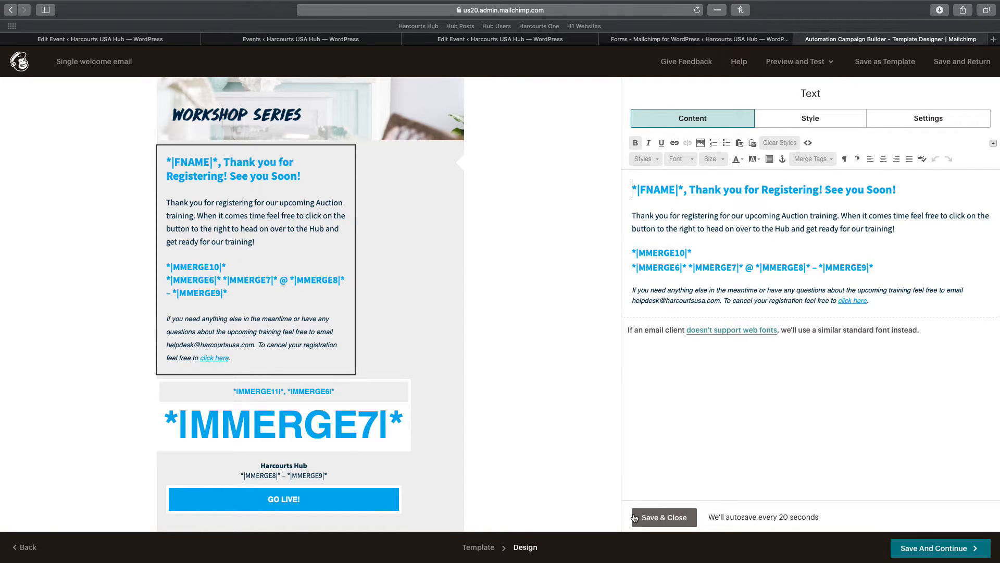
left_click(928, 552)
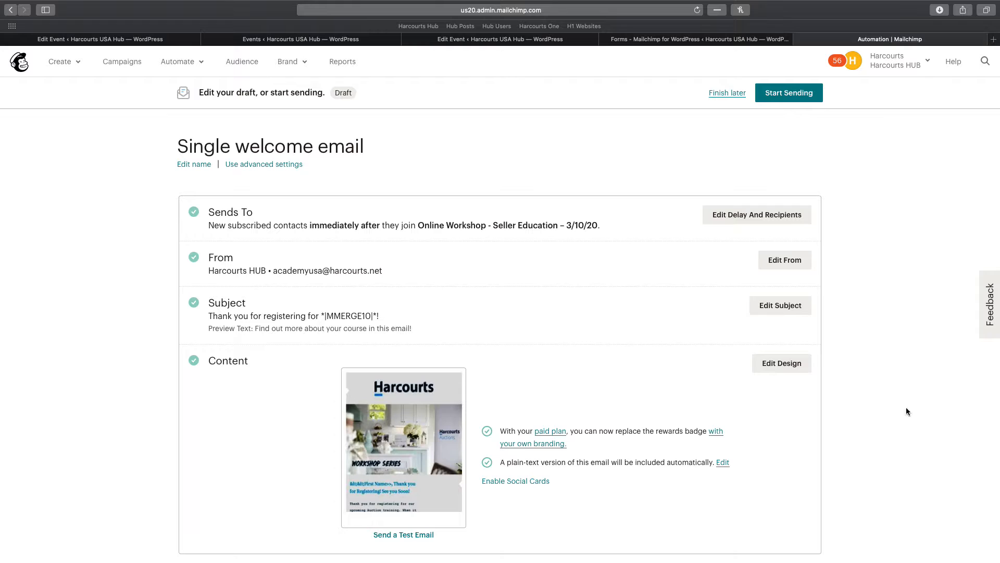
left_click(786, 363)
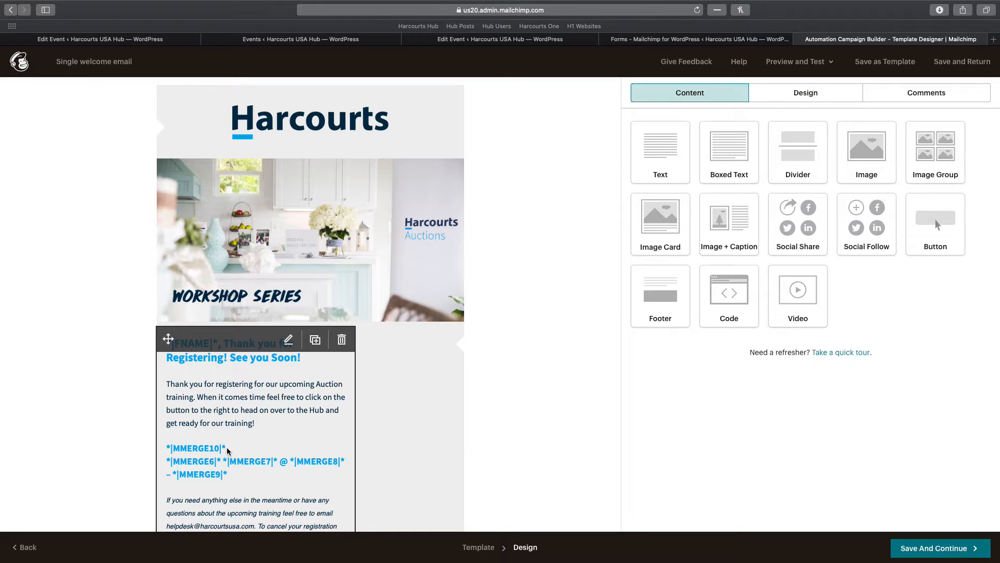
left_click(678, 39)
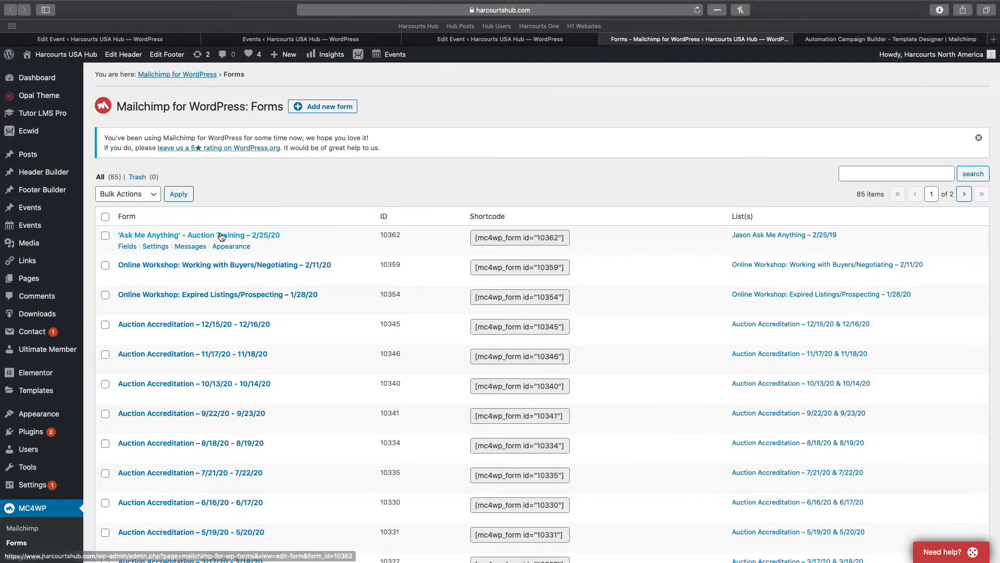
Duplicate the Working with Buyers/Negotiating – 2/11/20 form via Bulk Actions, producing form 10425
left_click(127, 247)
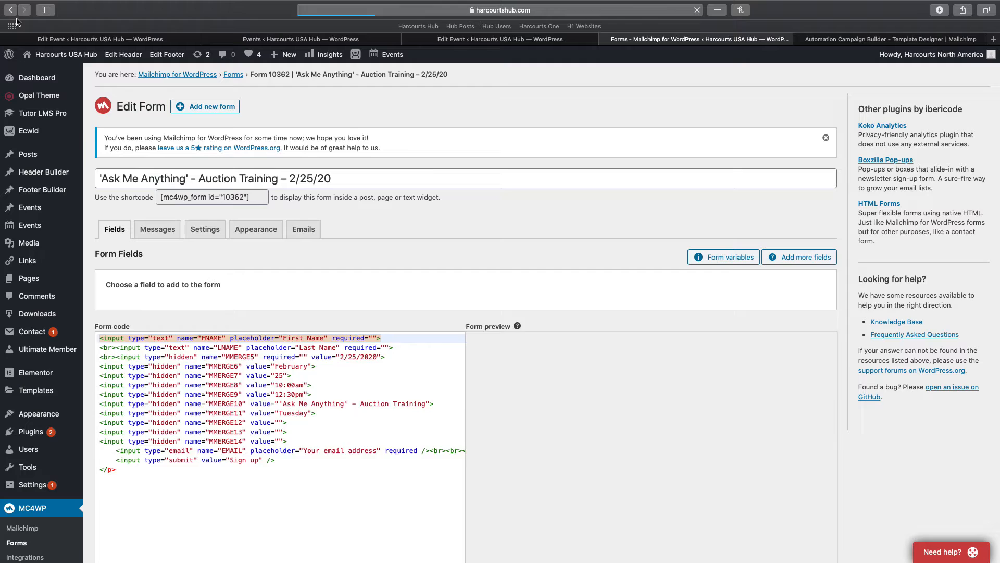
left_click(17, 11)
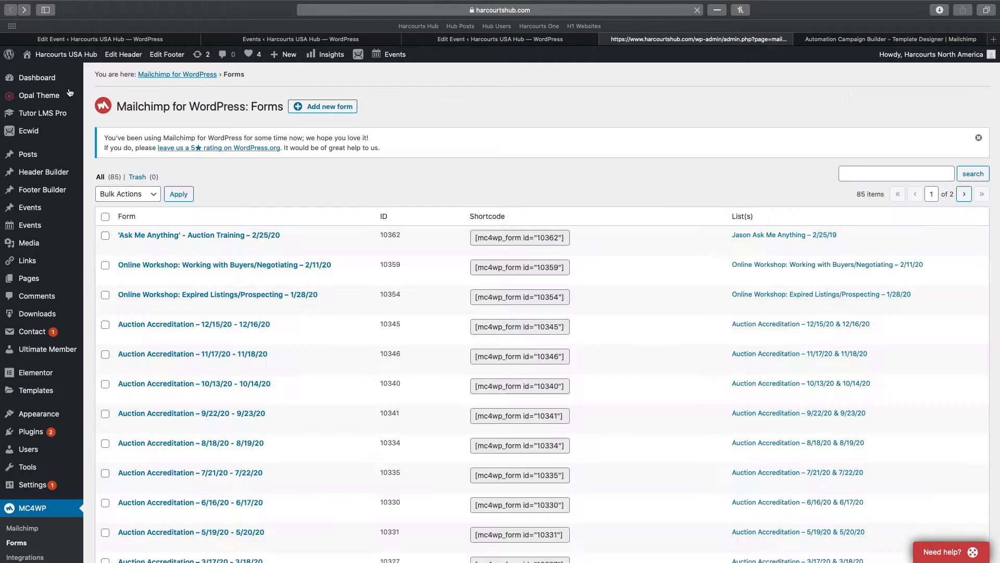
left_click(105, 267)
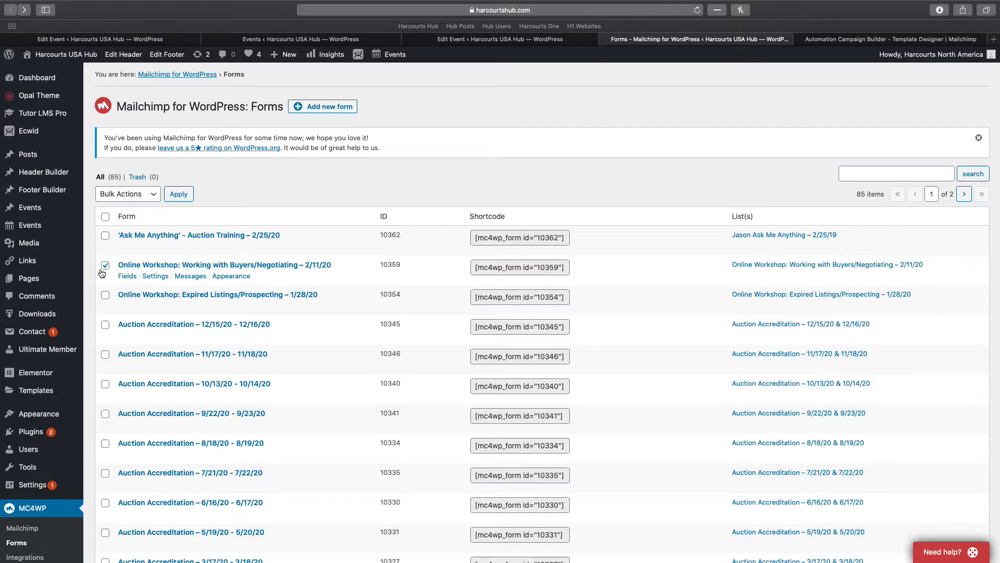
left_click(128, 195)
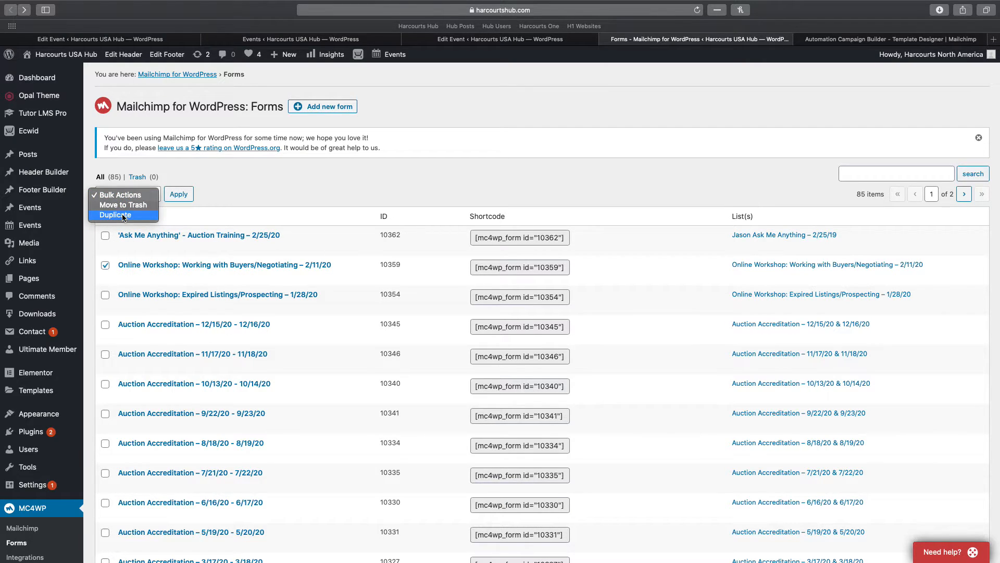
left_click(123, 215)
left_click(178, 194)
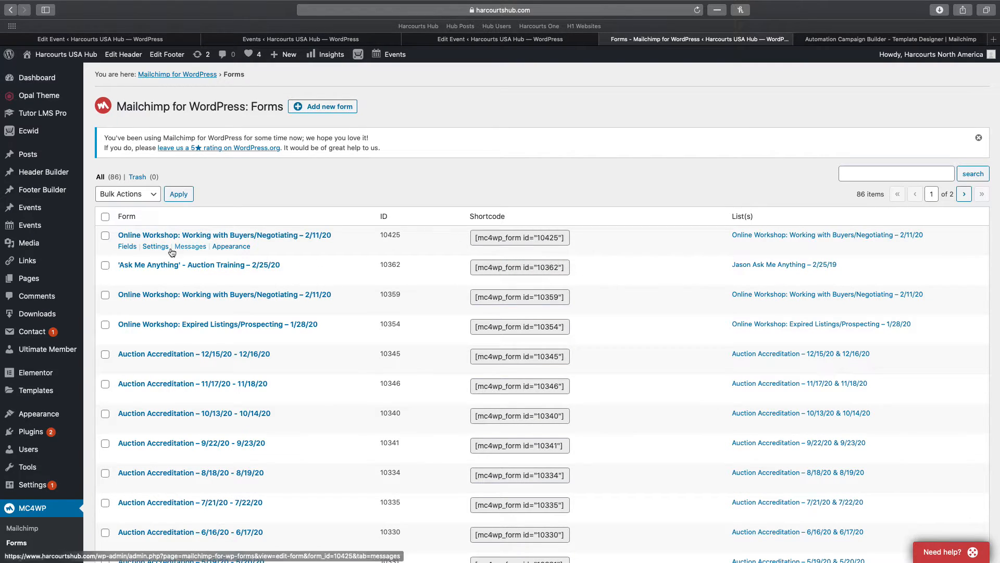
Open the duplicated form and change its title date to 3/10/20
left_click(127, 249)
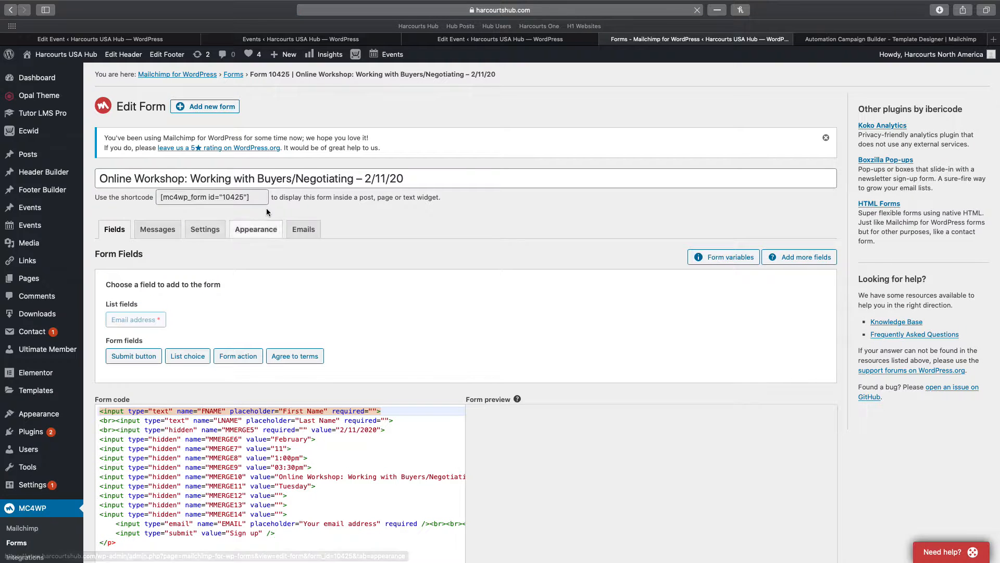
left_click(371, 178)
key("BackSpace")
type("3")
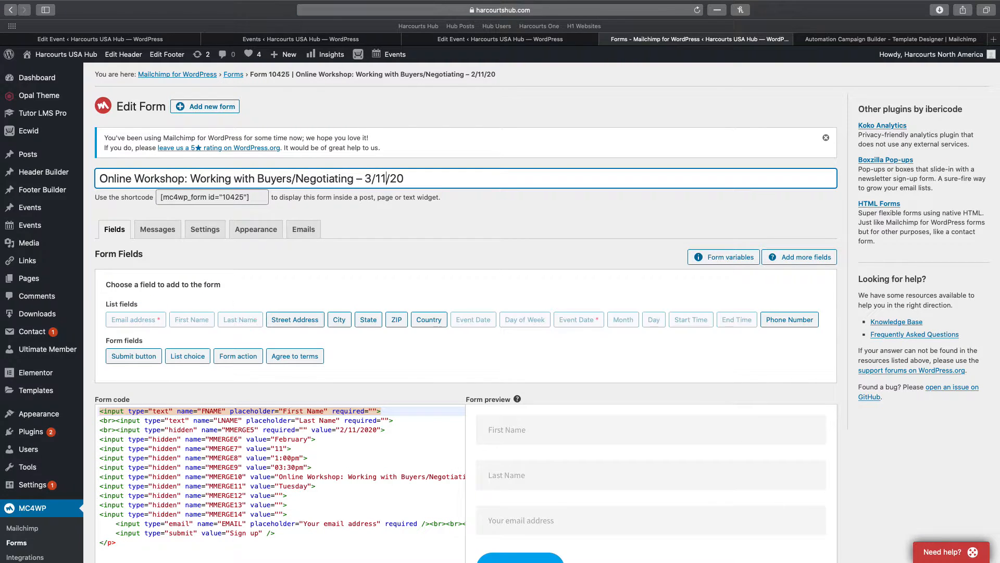
key("Right")
key("Right")
key("Right")
key("BackSpace")
type("0")
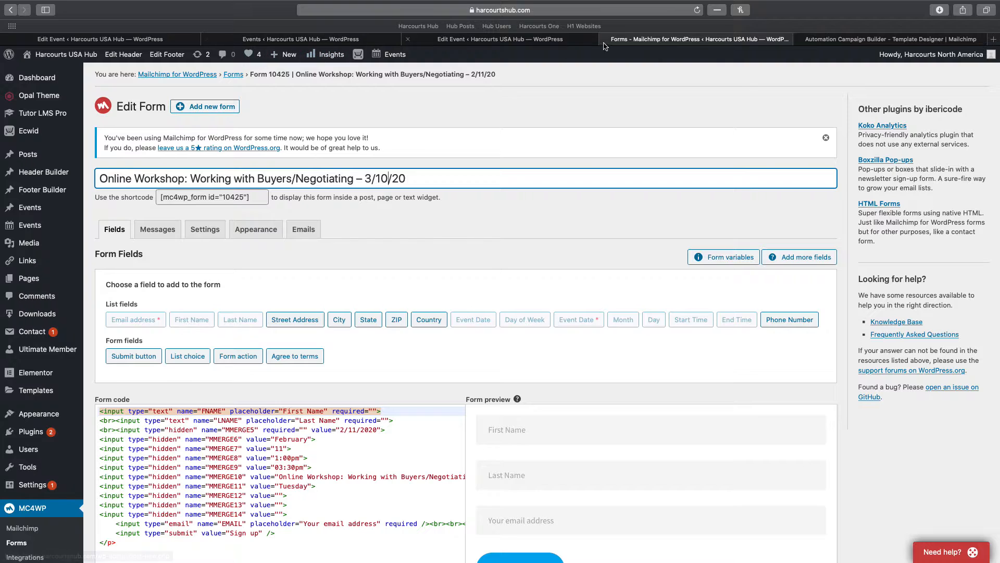
Paste the 'Online Workshop - Seller Education' event name over the old workshop name in the title
left_click(856, 41)
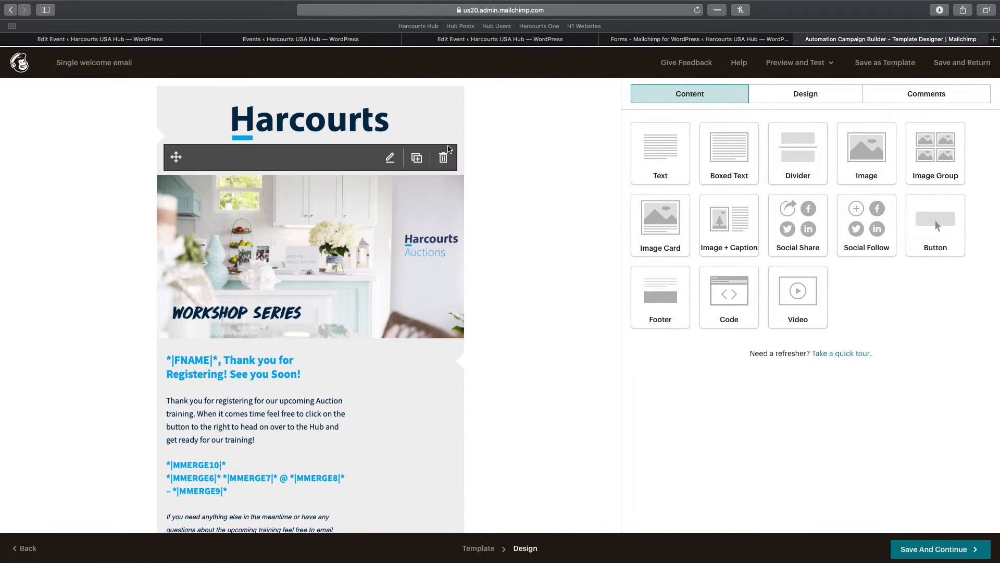
left_click(237, 40)
left_click(492, 40)
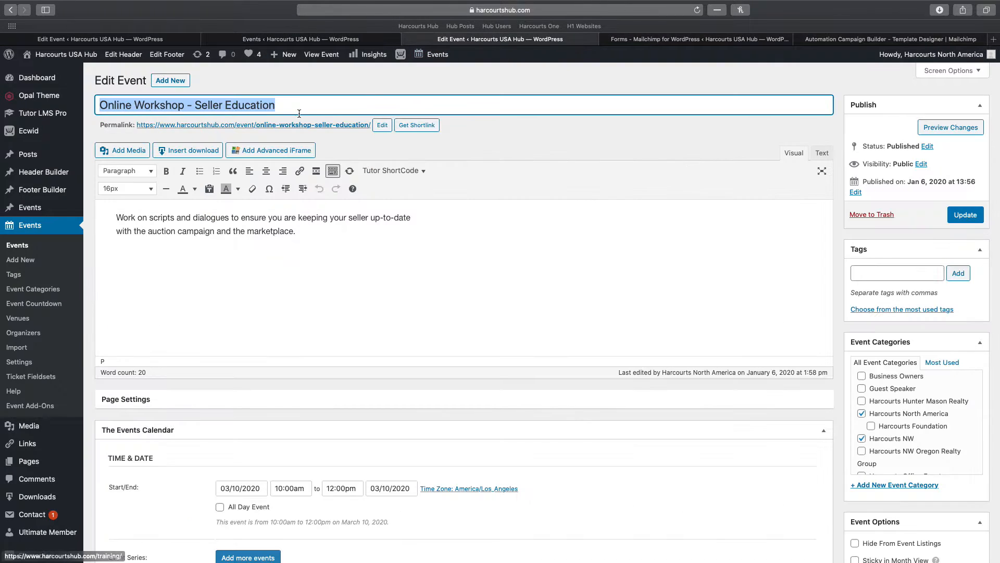
left_click(645, 41)
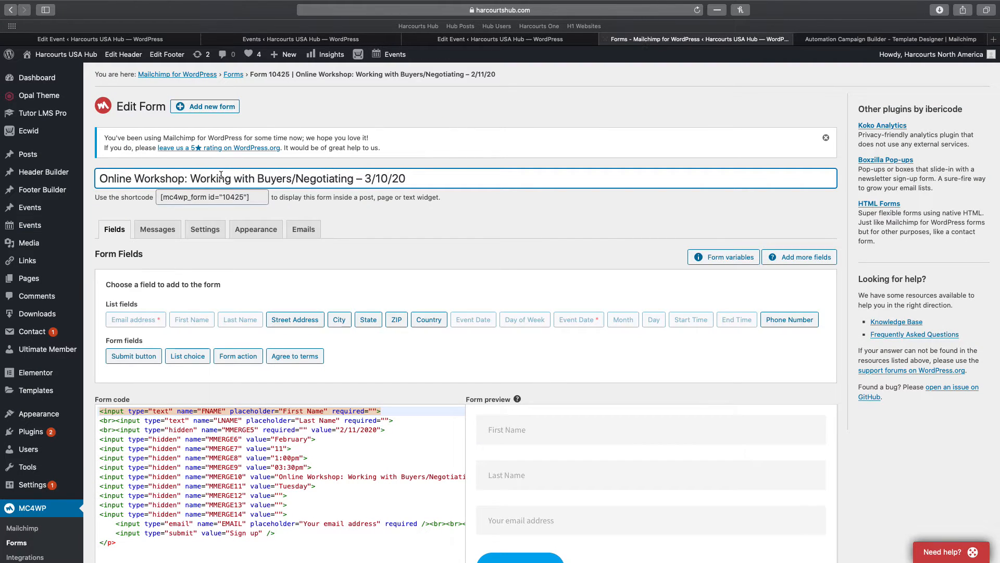
left_click_drag(352, 178, 62, 184)
type("Online Workshop - Seller Education")
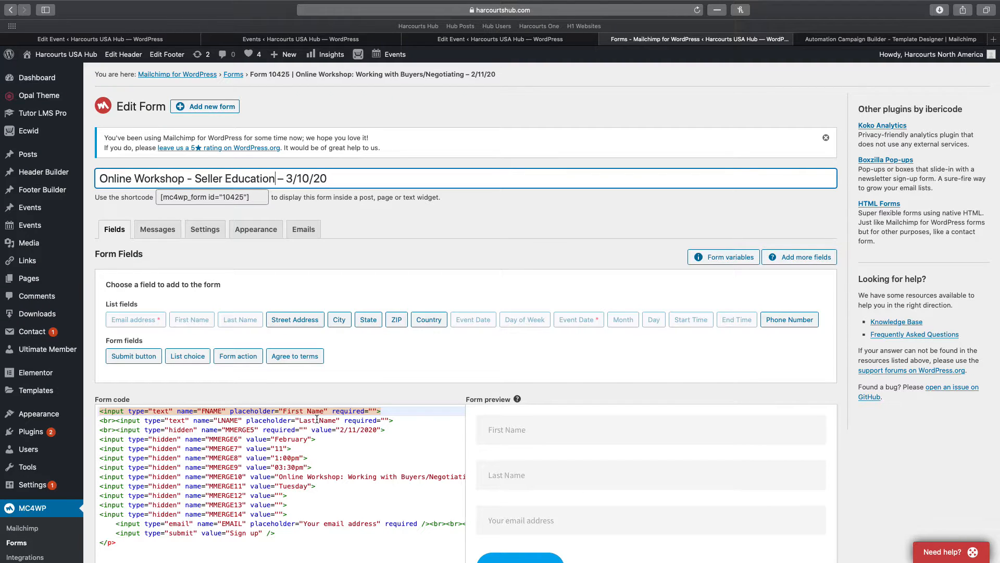
scroll(316, 416, "down", 3)
scroll(323, 416, "down", 1)
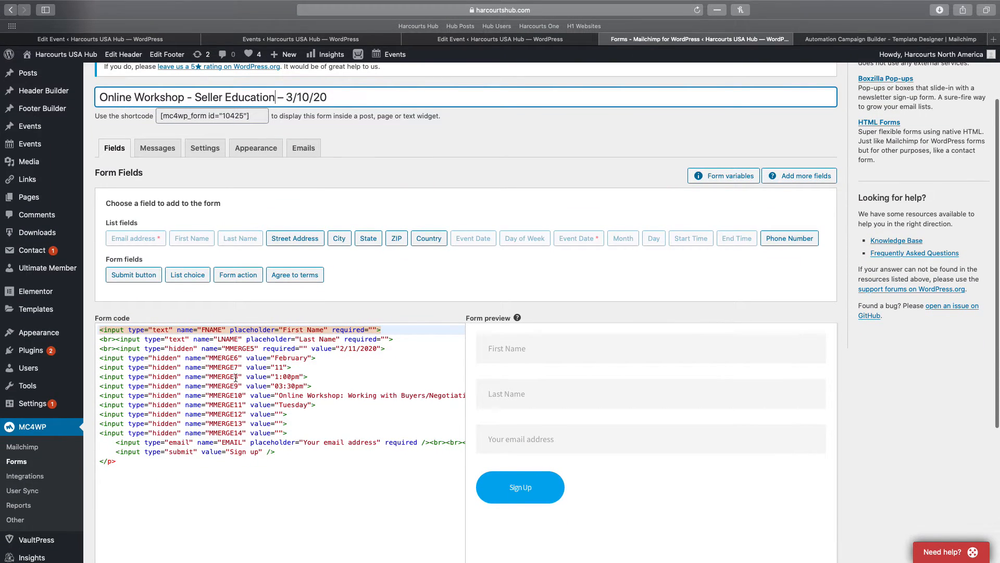
left_click(861, 40)
scroll(234, 388, "down", 3)
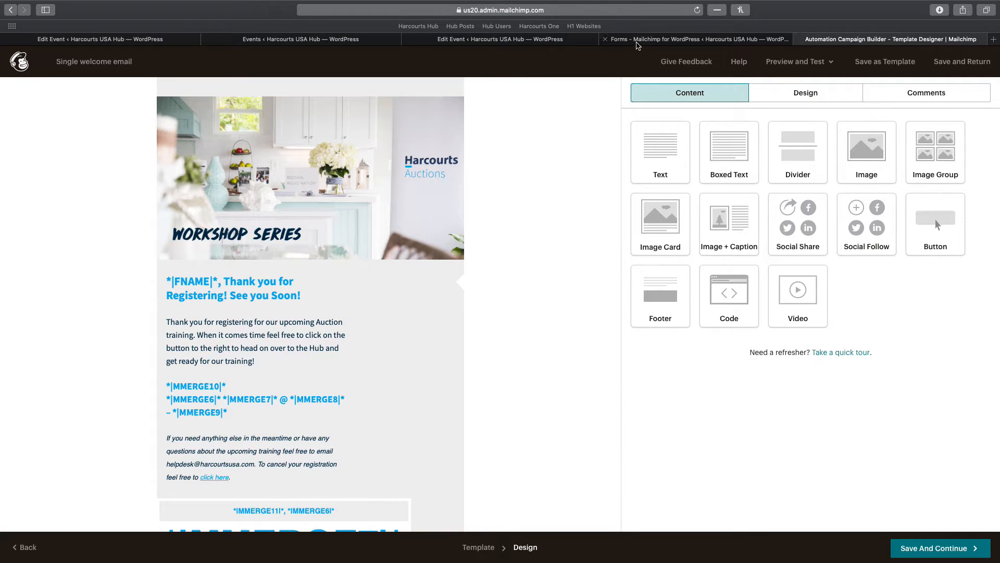
left_click(638, 42)
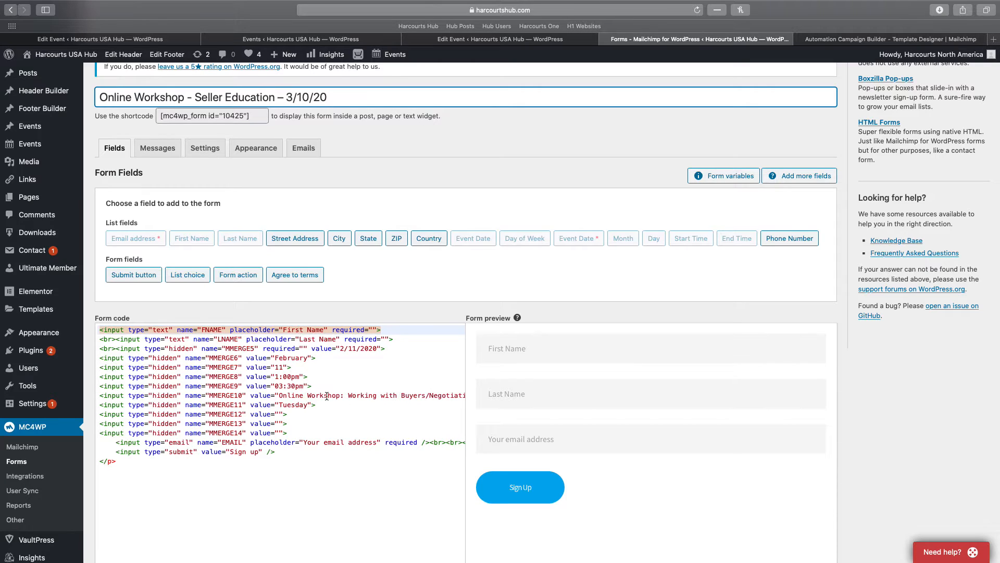
Paste the Seller Education name into MMERGE10 and set the MMERGE5 date to 3/10/2020
left_click_drag(280, 395, 454, 398)
type("Online Workshop - Seller Education")
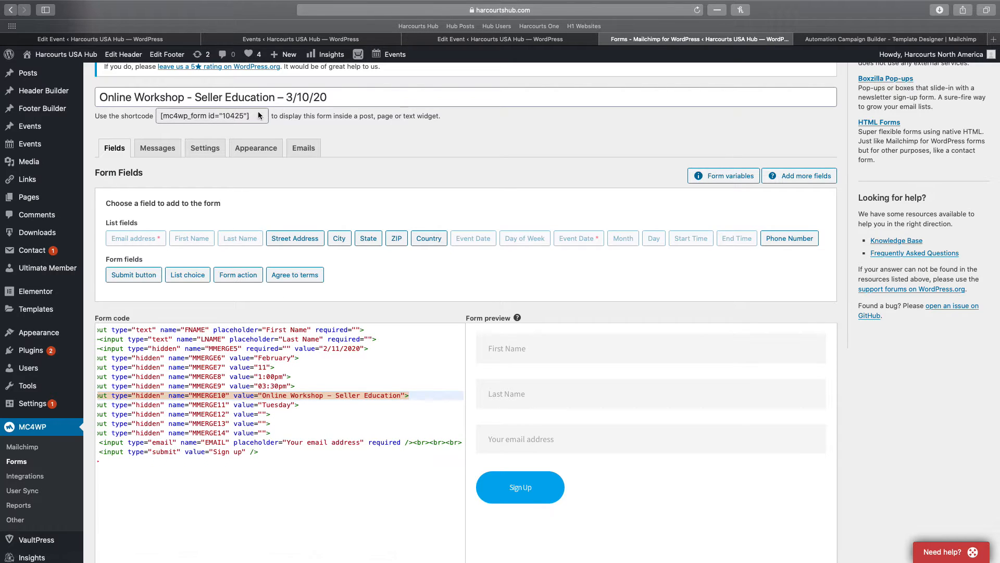
left_click(329, 348)
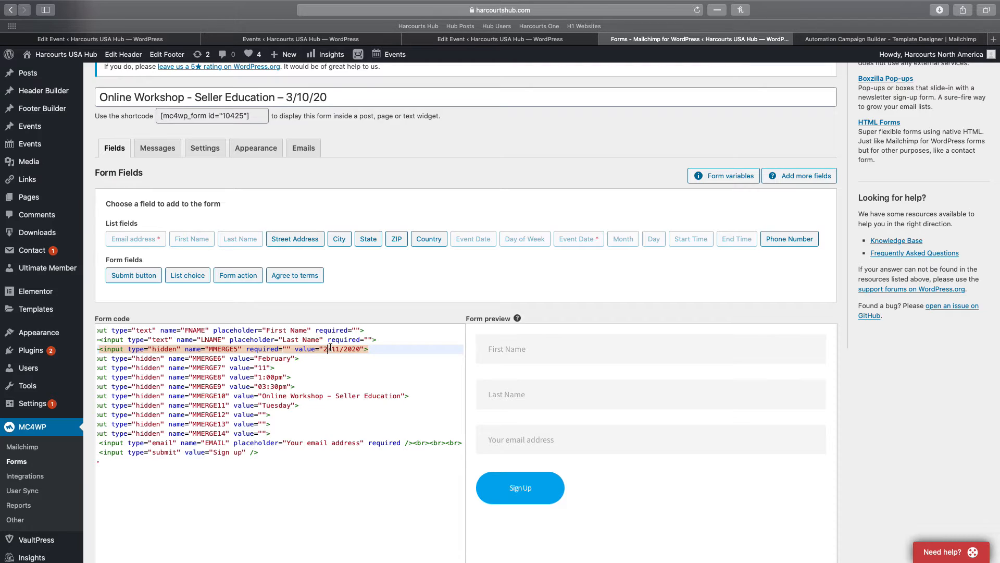
key("BackSpace")
type("0")
Set MMERGE6 to March, MMERGE7 to 10 and the MMERGE8 start time to 10:00am
double_click(270, 359)
type("March")
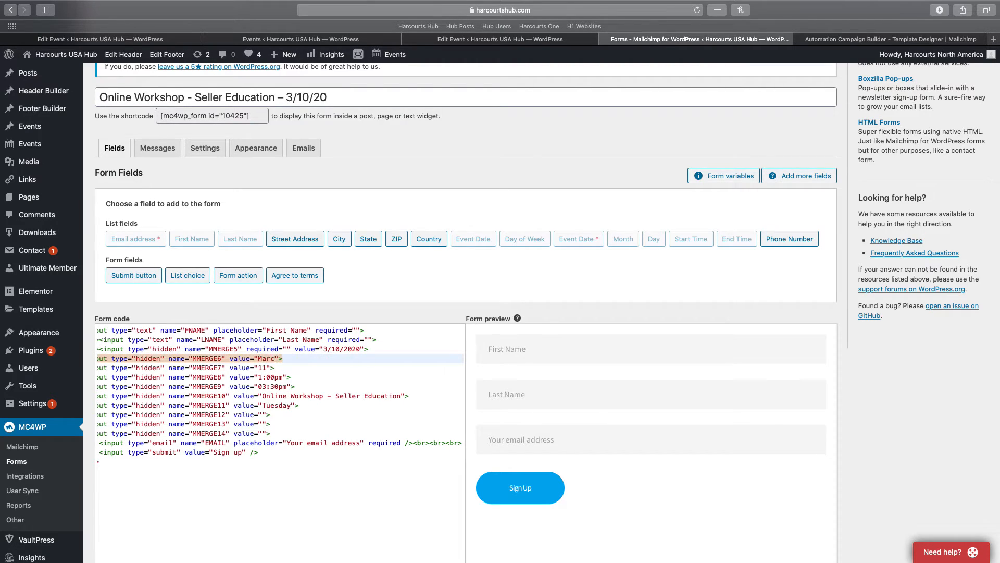
left_click(267, 367)
key("BackSpace")
type("0")
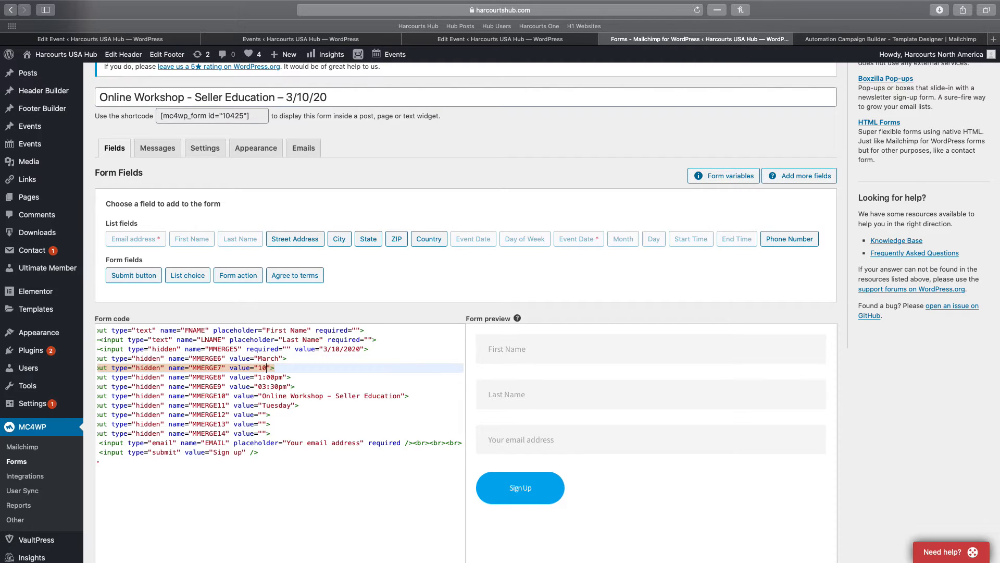
left_click(264, 377)
type("0")
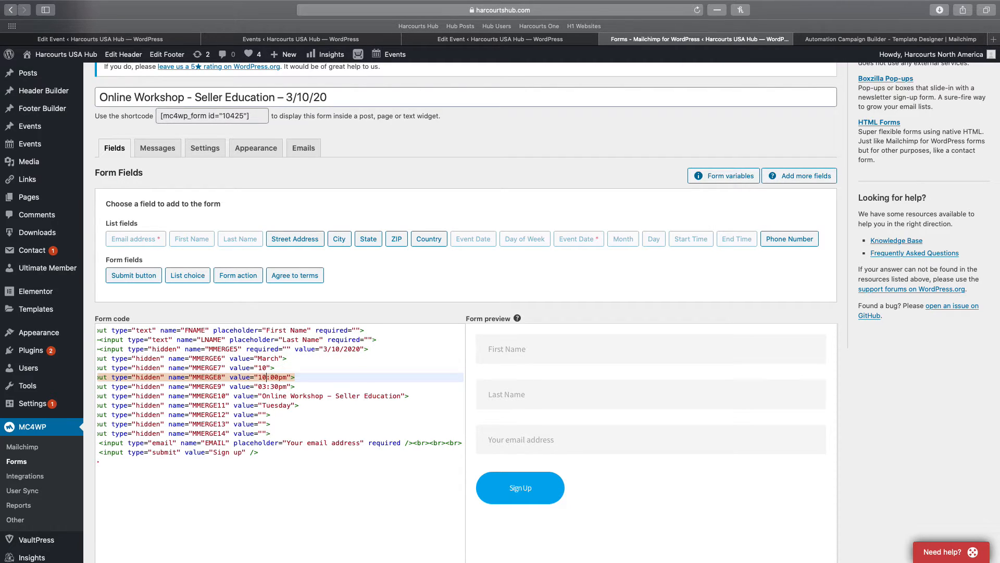
key("Right")
key("Delete")
type("a")
Set the MMERGE9 end time to 12:00pm, verifying the event's date on the Edit Event page
left_click(267, 387)
key("BackSpace")
key("BackSpace")
type("12")
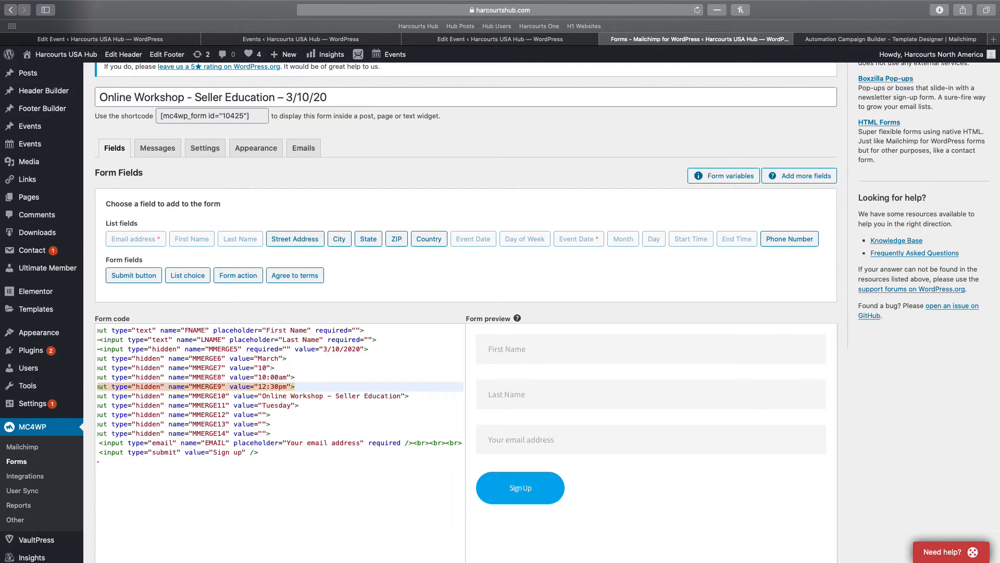
double_click(278, 406)
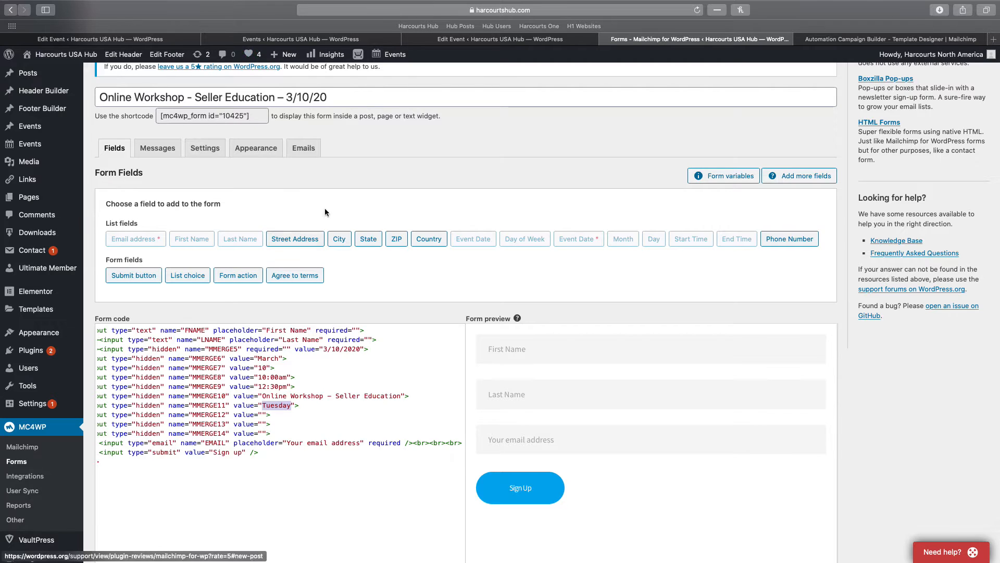
left_click(460, 39)
left_click(335, 39)
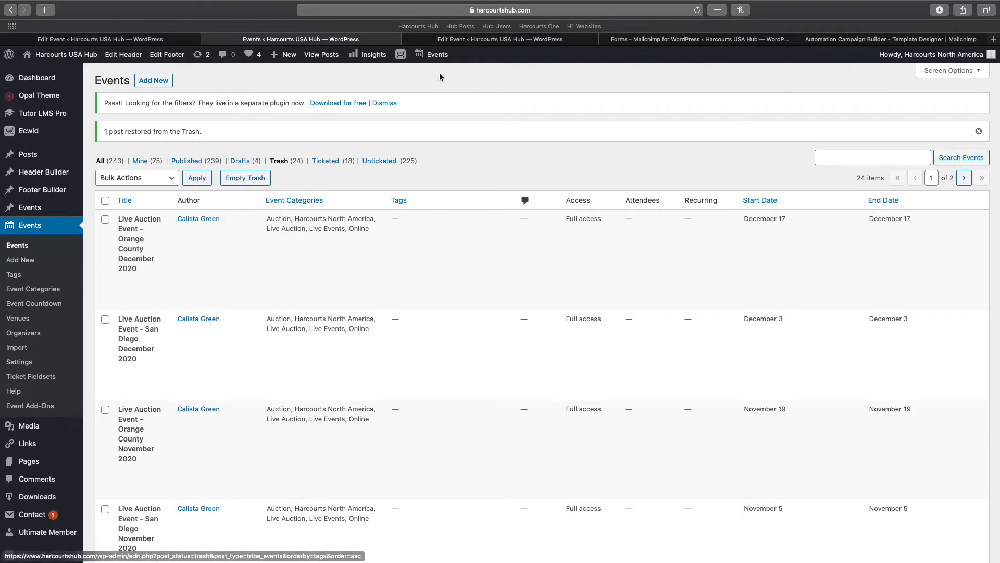
left_click(461, 39)
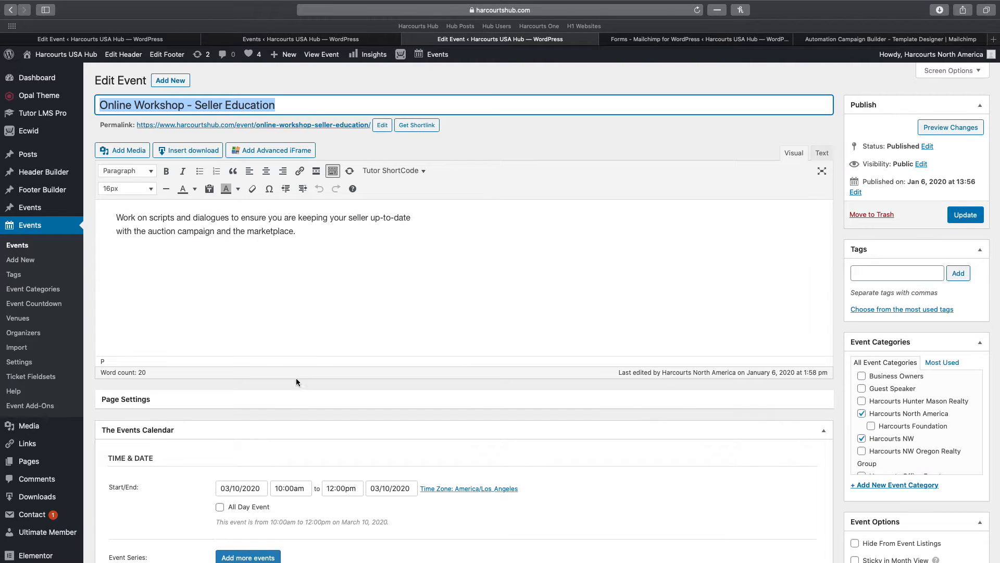
left_click(262, 490)
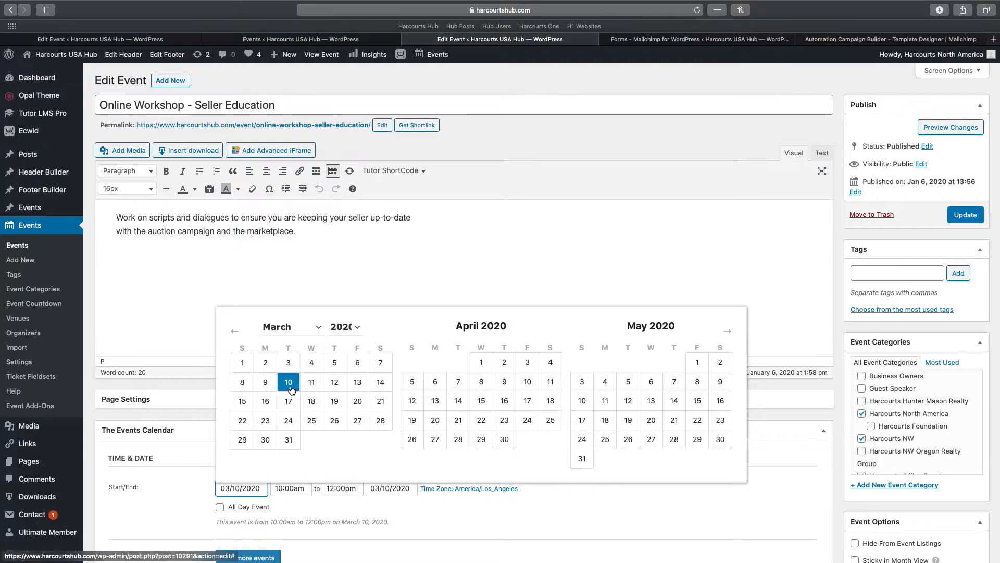
left_click(710, 40)
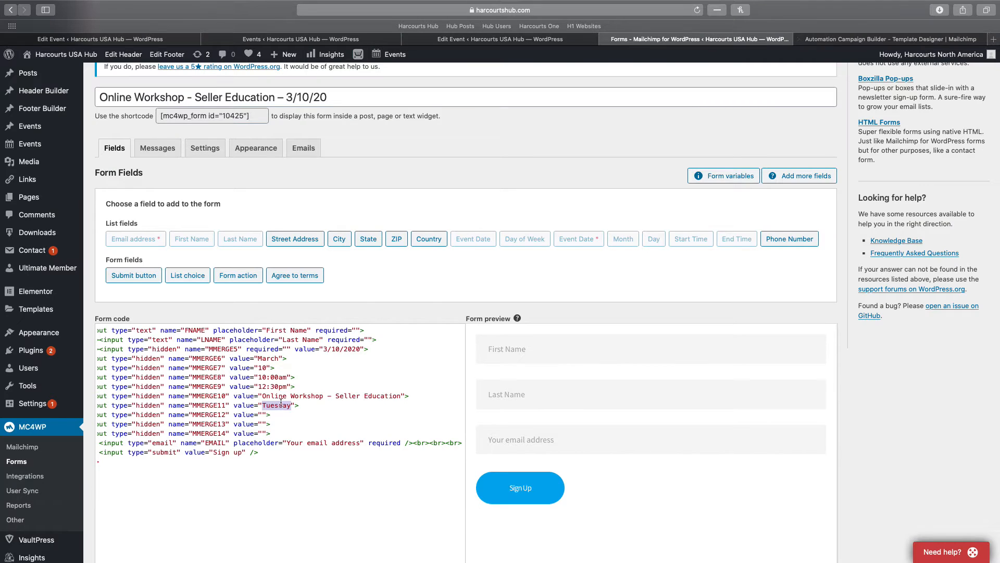
left_click(275, 386)
key("BackSpace")
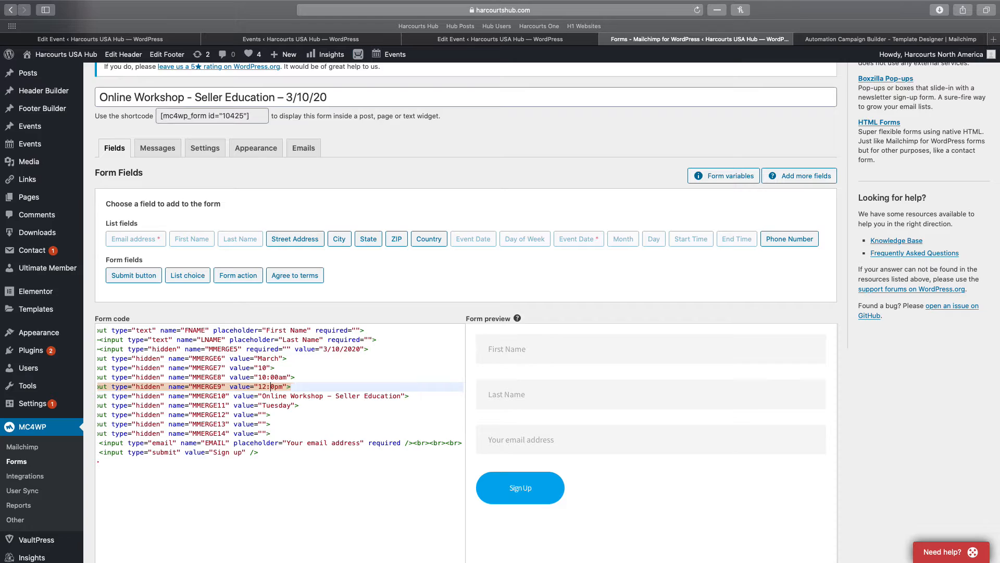
type("0")
Review the empty MMERGE12–MMERGE14 values against the welcome email's merge fields
left_click(261, 415)
left_click(262, 423)
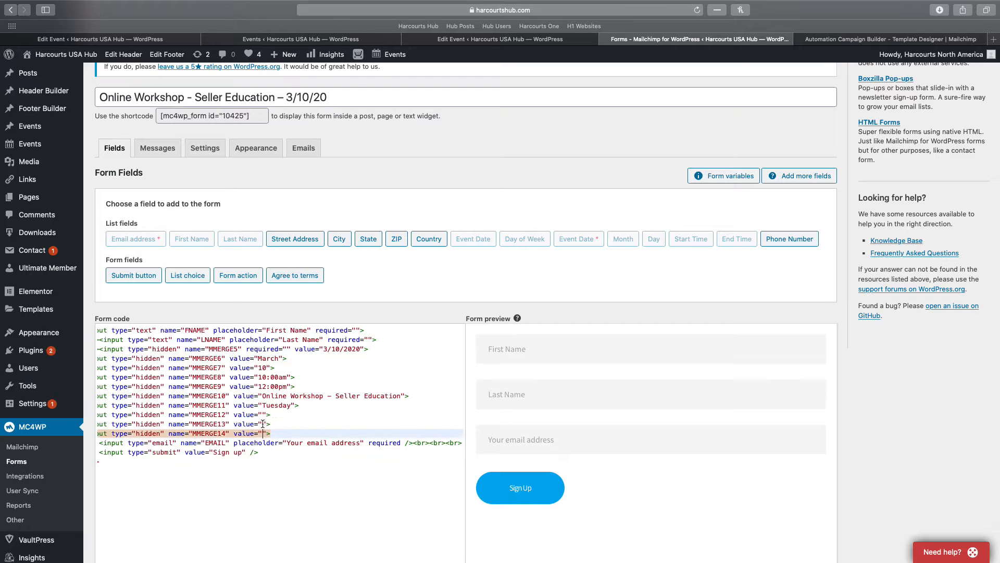
left_click(262, 433)
left_click(262, 414)
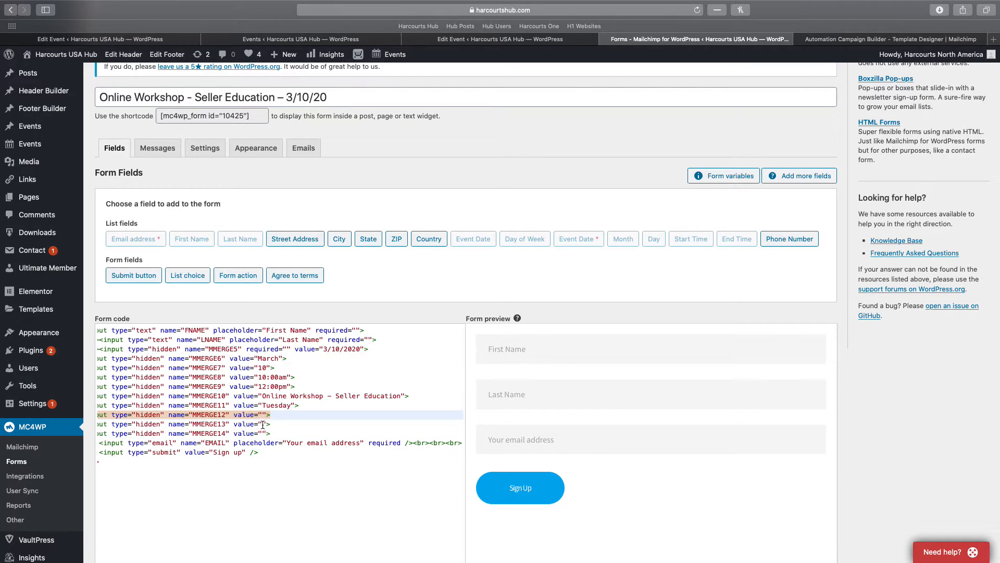
left_click(262, 425)
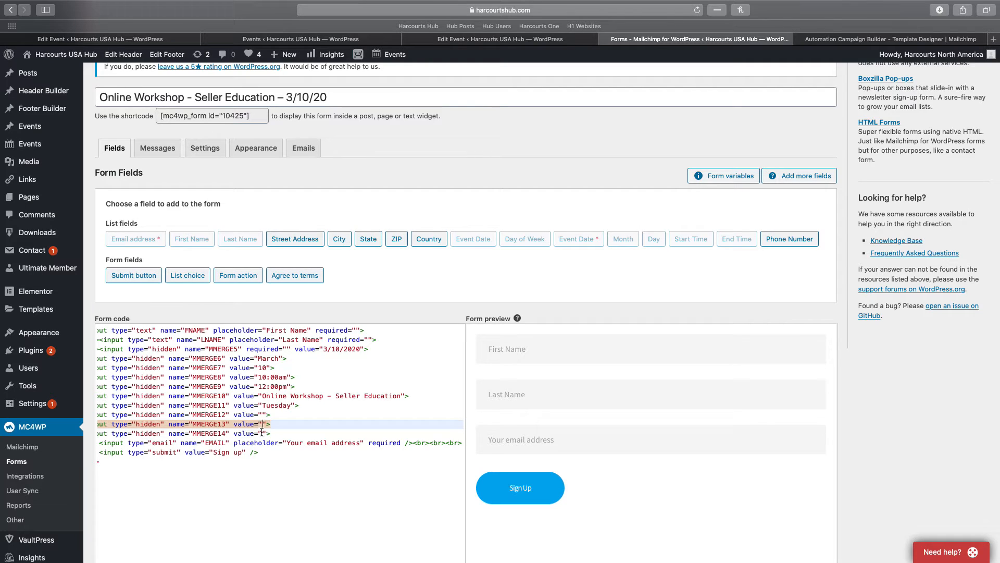
left_click(262, 433)
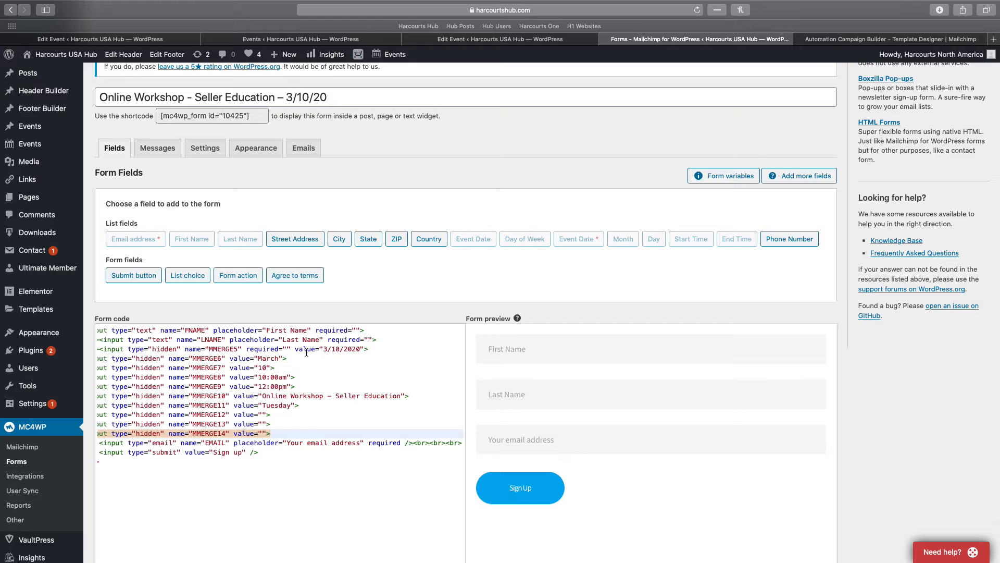
left_click(806, 41)
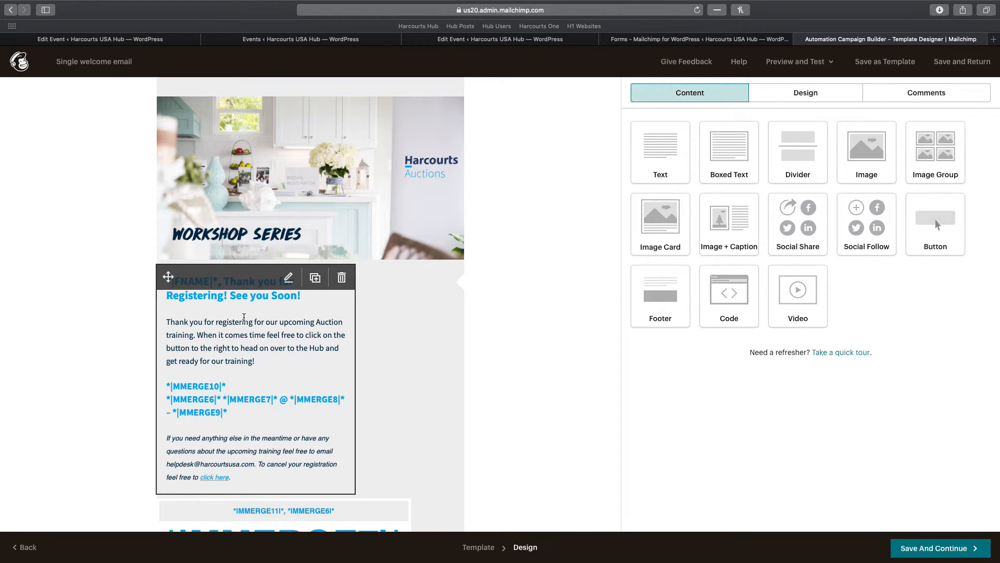
left_click(646, 40)
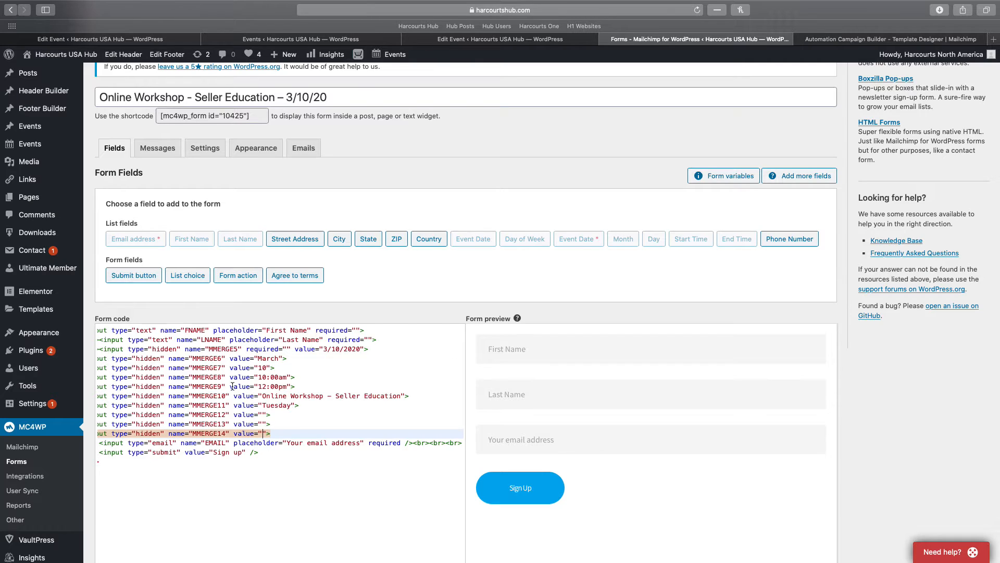
Save form 10425, Online Workshop - Seller Education – 3/10/20, from its Settings tab and return to the forms list
left_click(197, 153)
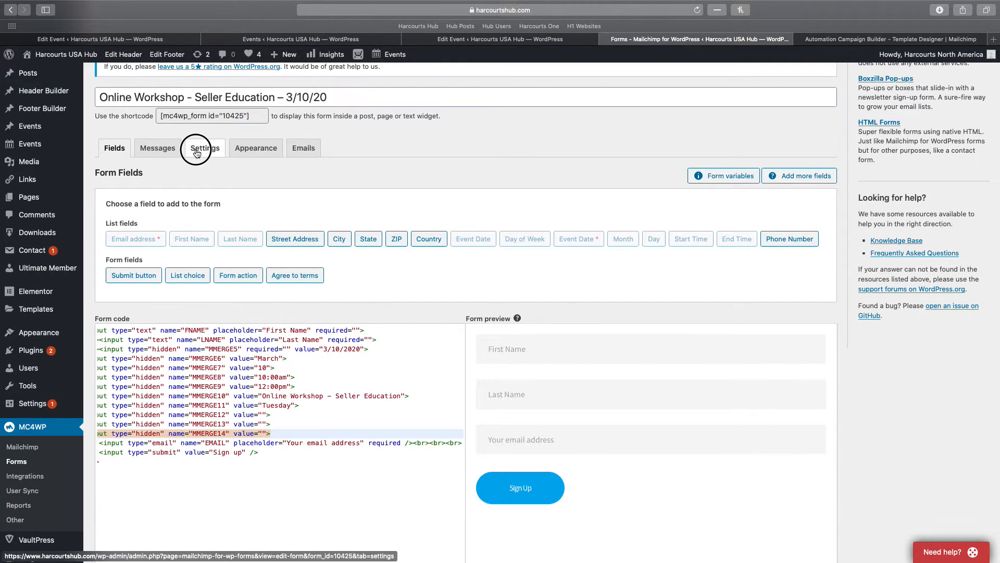
scroll(307, 300, "down", 3)
scroll(308, 301, "down", 10)
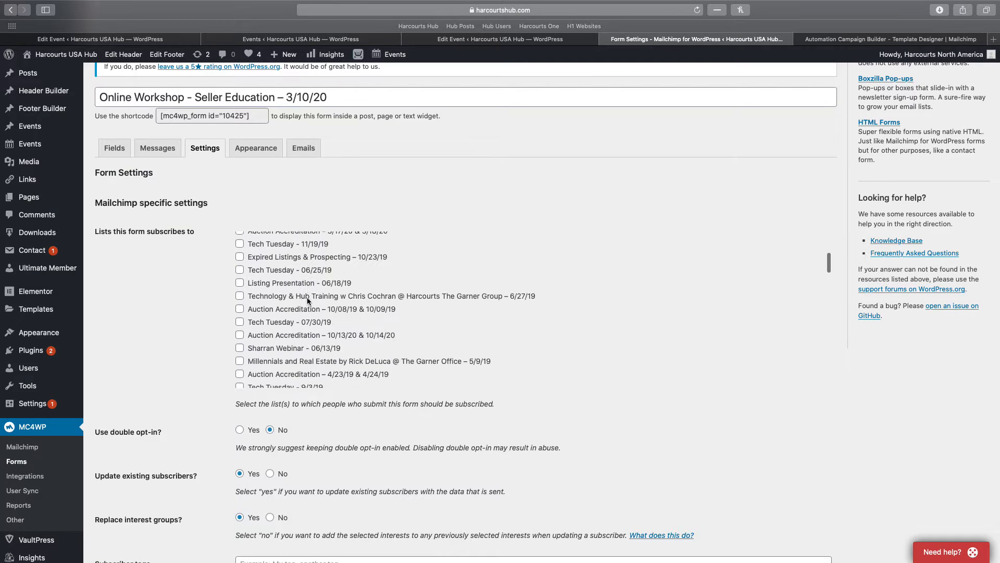
scroll(308, 297, "down", 5)
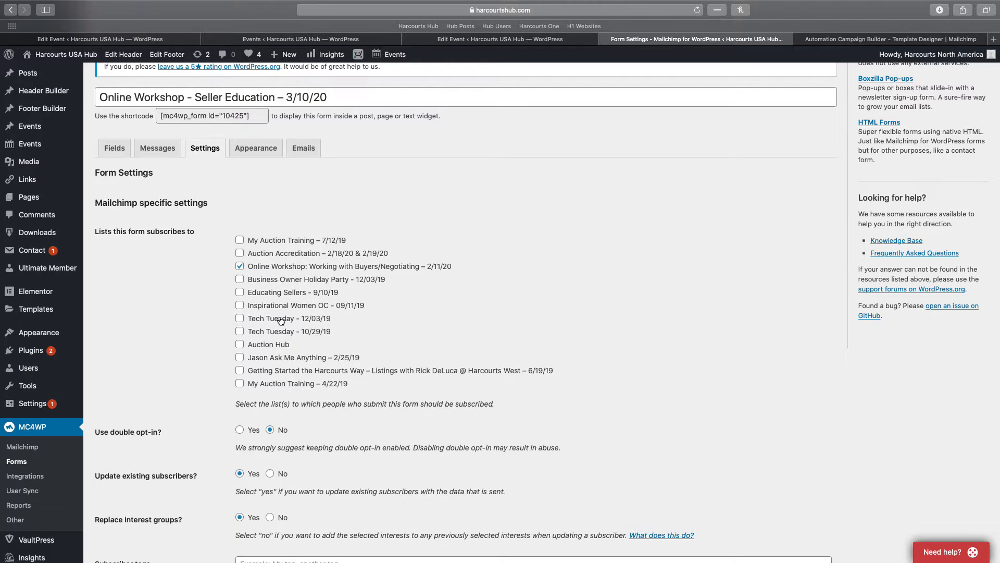
scroll(260, 312, "up", 5)
scroll(144, 247, "down", 10)
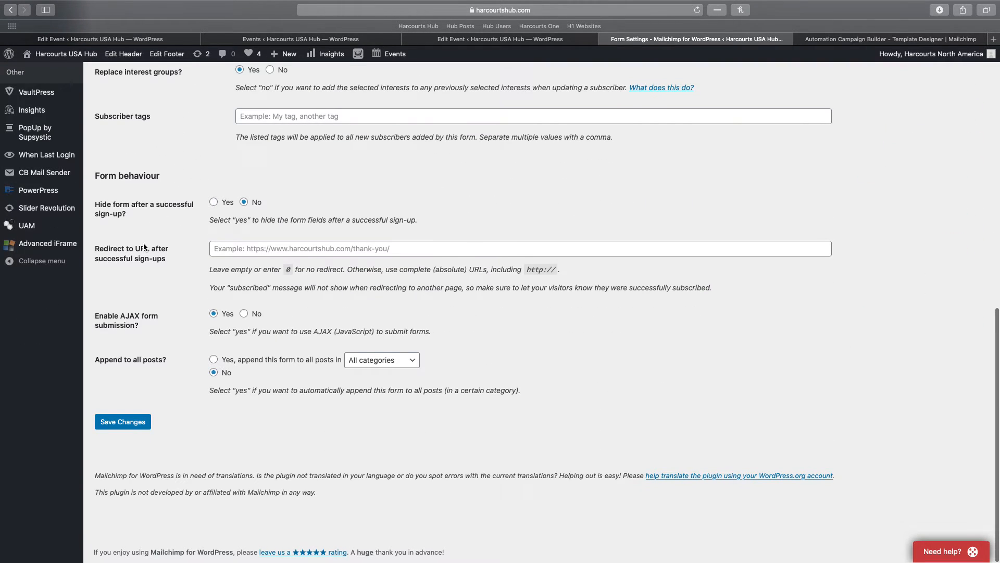
left_click(123, 423)
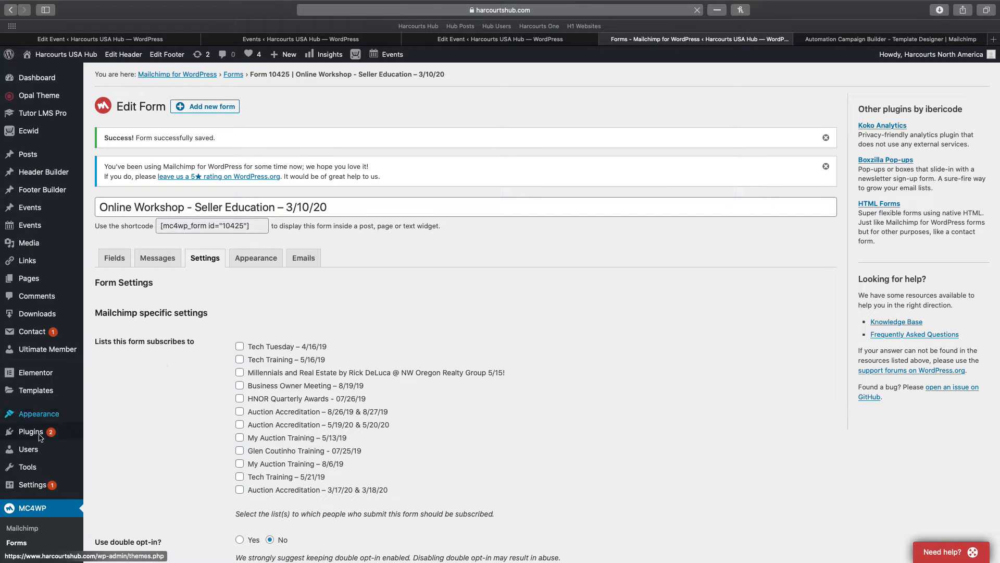
left_click(28, 531)
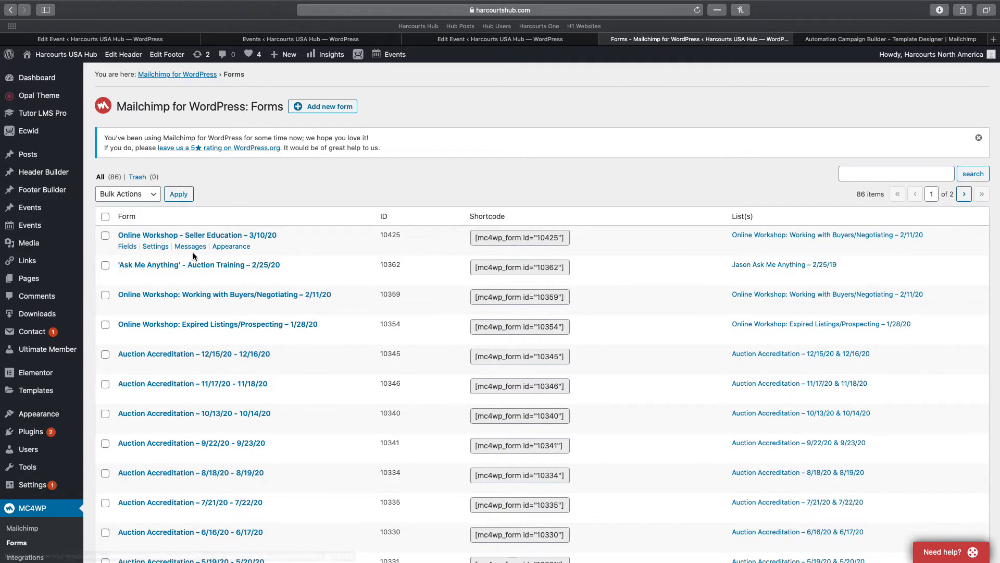
Renew the cached Mailchimp lists to pick up all 90 lists, then go back to MC4WP Forms
scroll(123, 343, "down", 2)
scroll(123, 346, "down", 1)
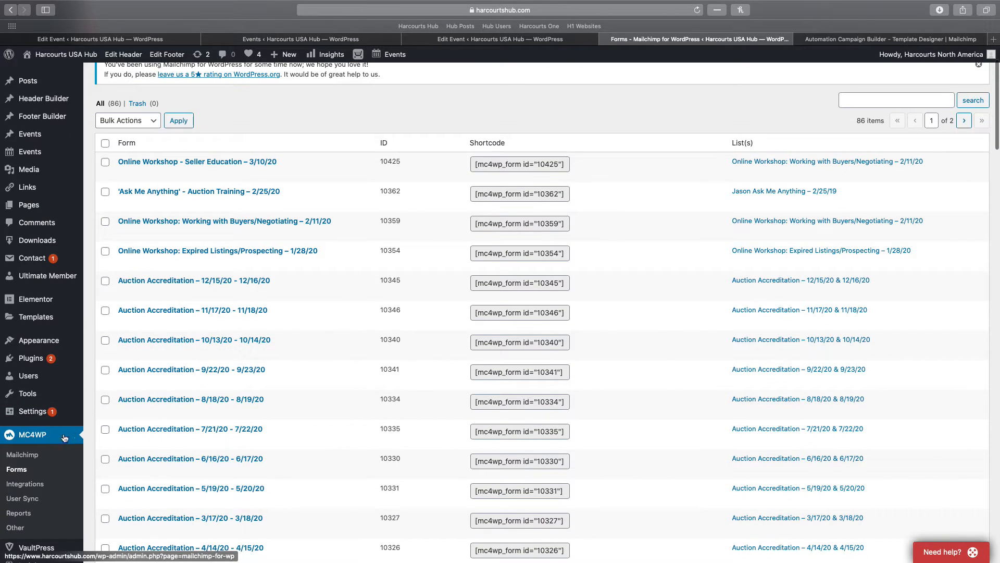
left_click(22, 455)
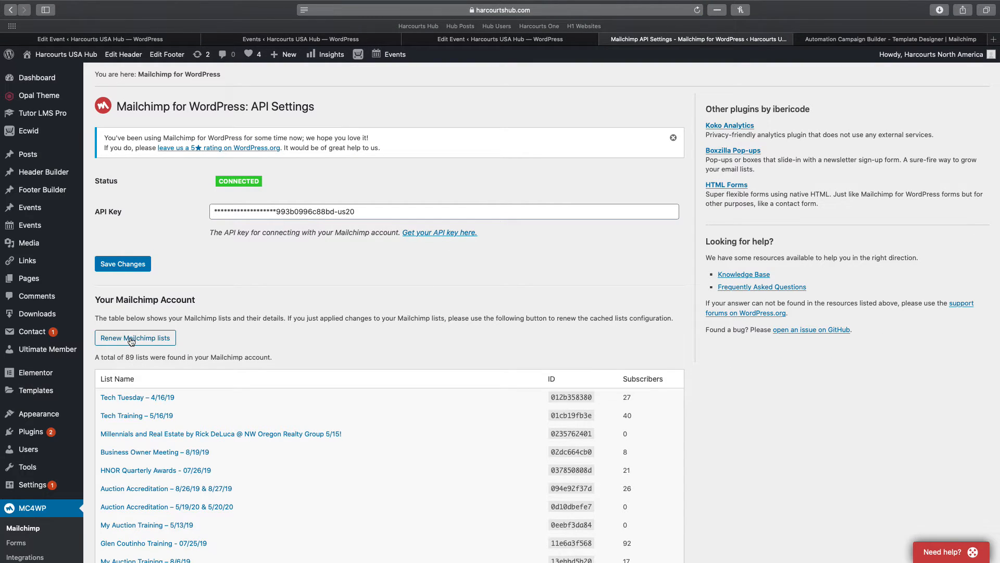
left_click(148, 339)
left_click(16, 543)
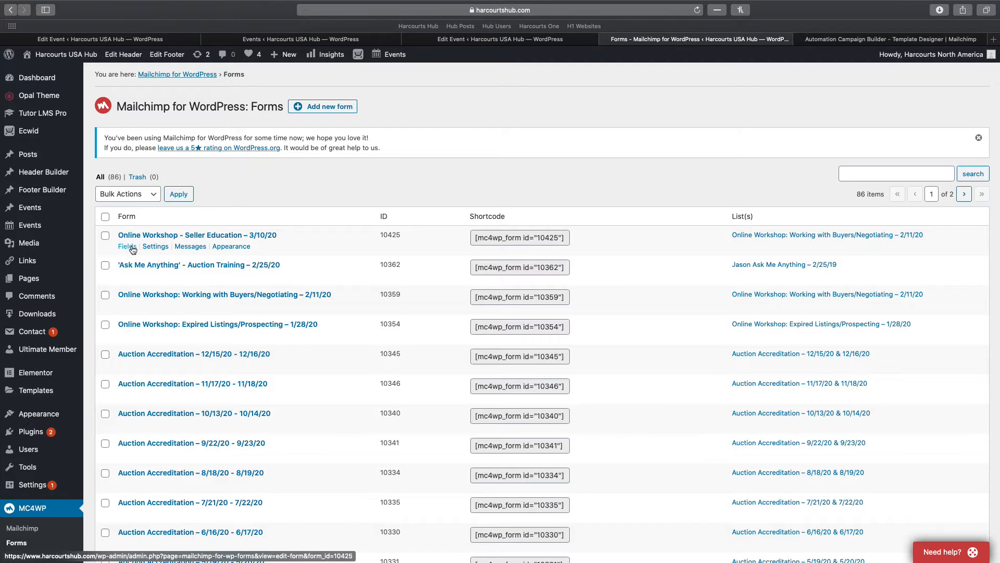
Switch form 10425's list from Working with Buyers/Negotiating to Online Workshop - Seller Education – 3/10/20 and save
left_click(159, 246)
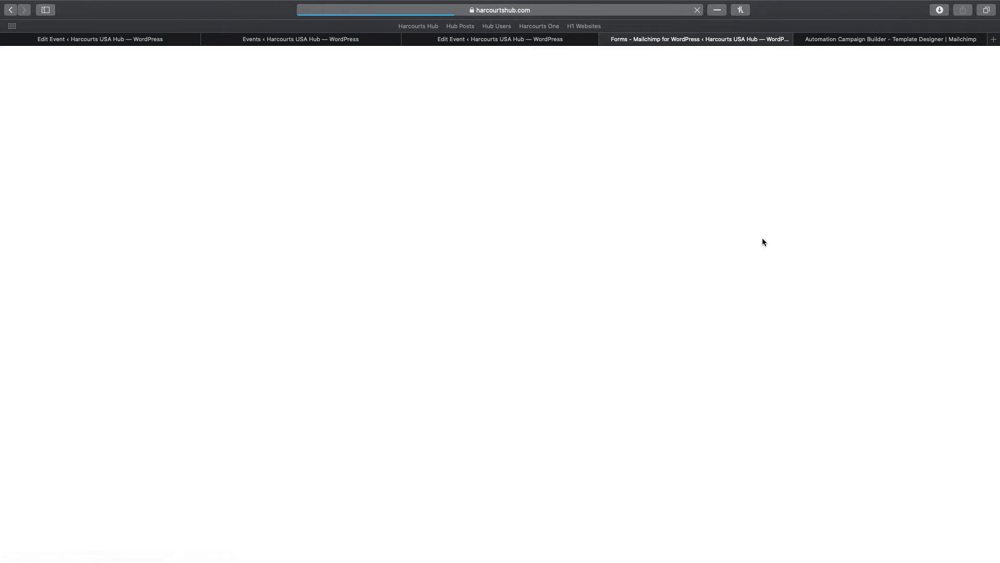
scroll(349, 371, "down", 10)
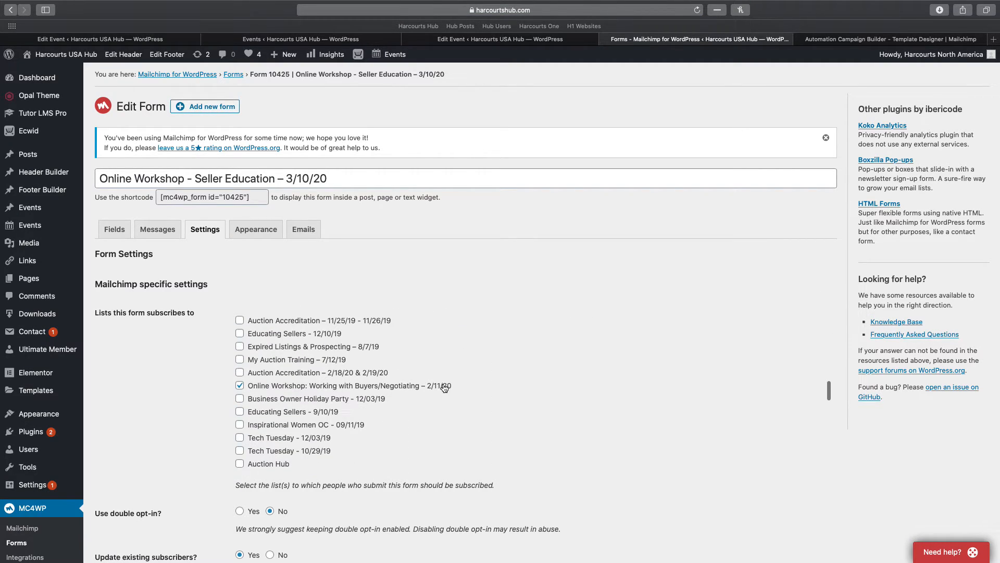
left_click(239, 386)
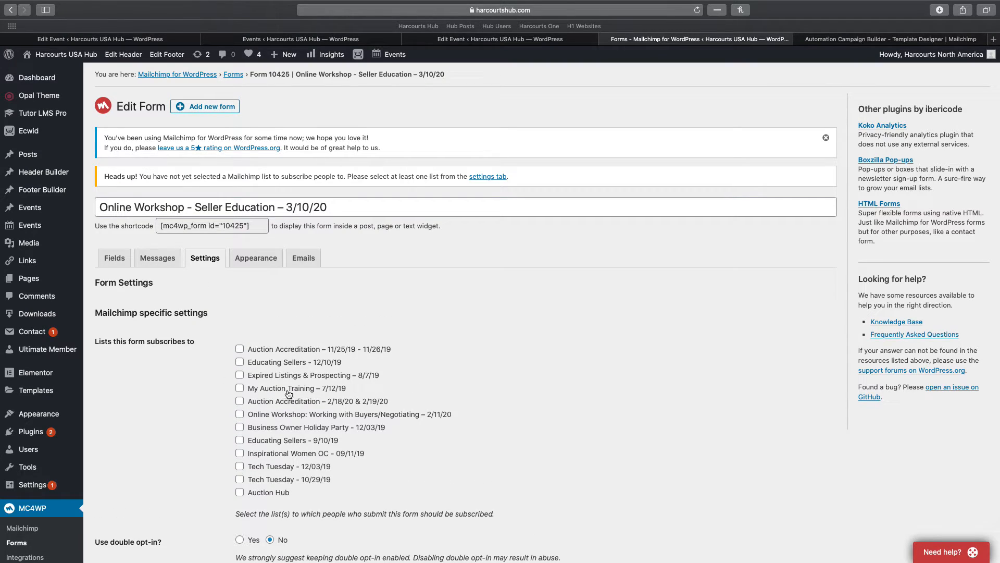
key("super+f")
type("3/10")
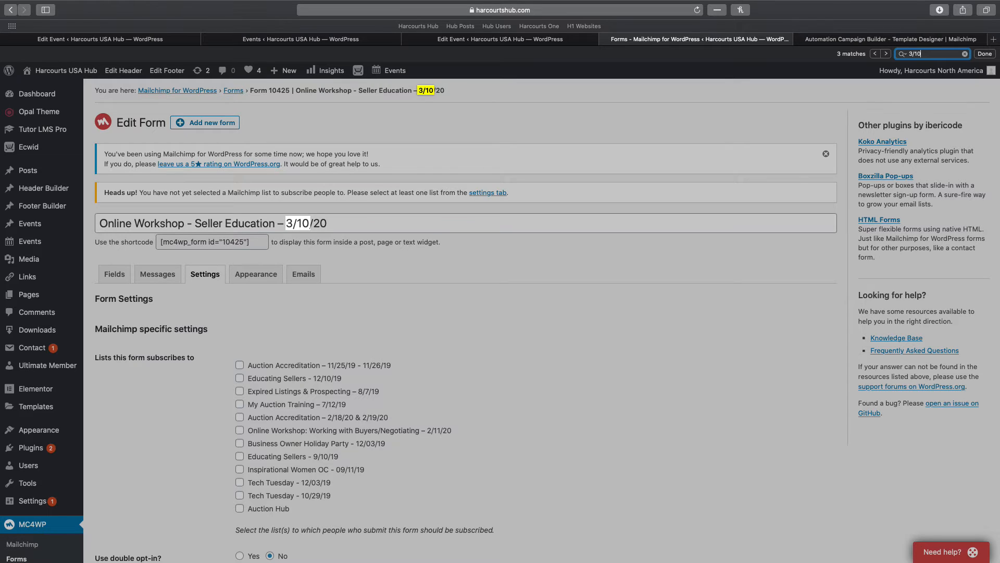
key("Return")
key("Return")
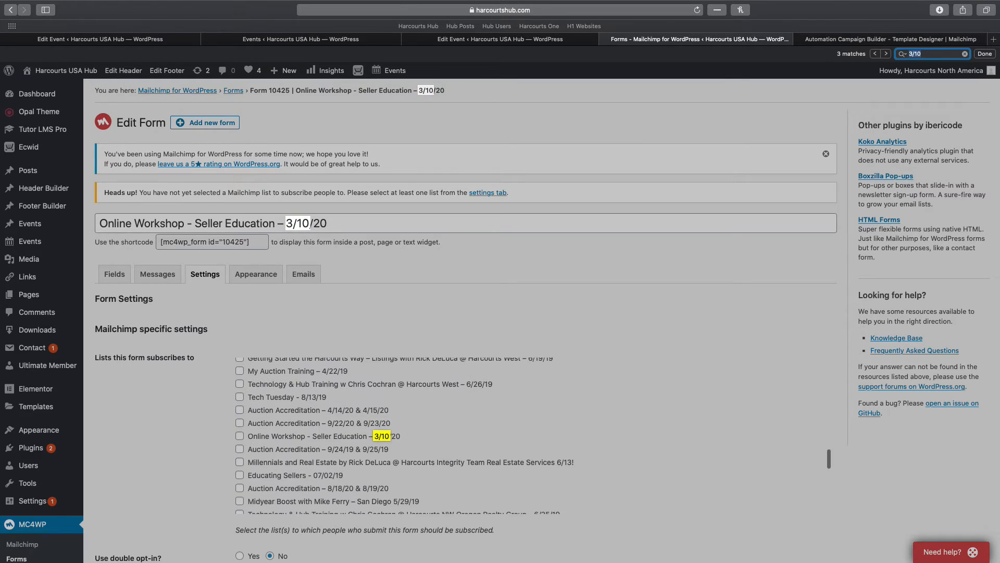
left_click(239, 436)
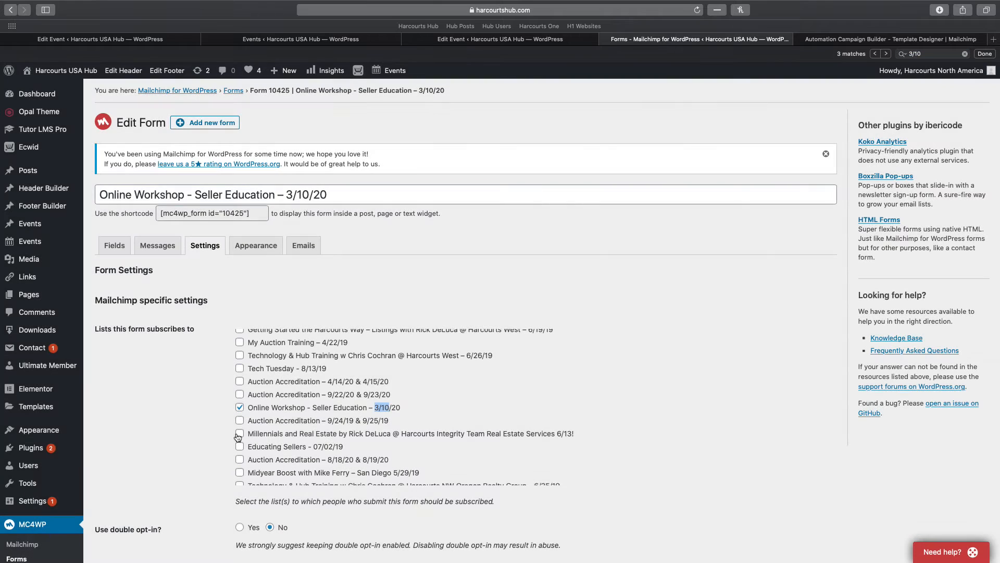
scroll(136, 391, "down", 15)
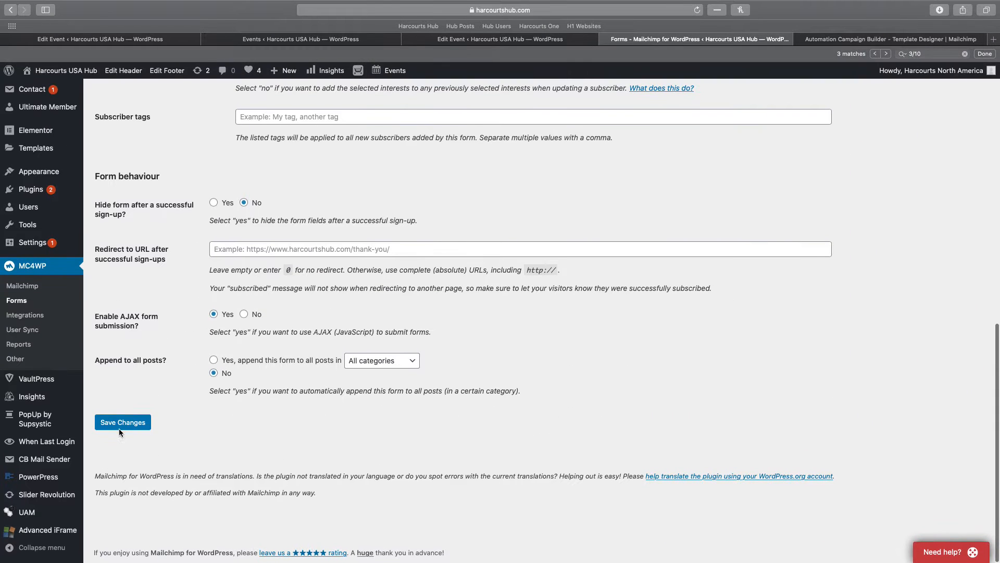
left_click(124, 423)
left_click(905, 41)
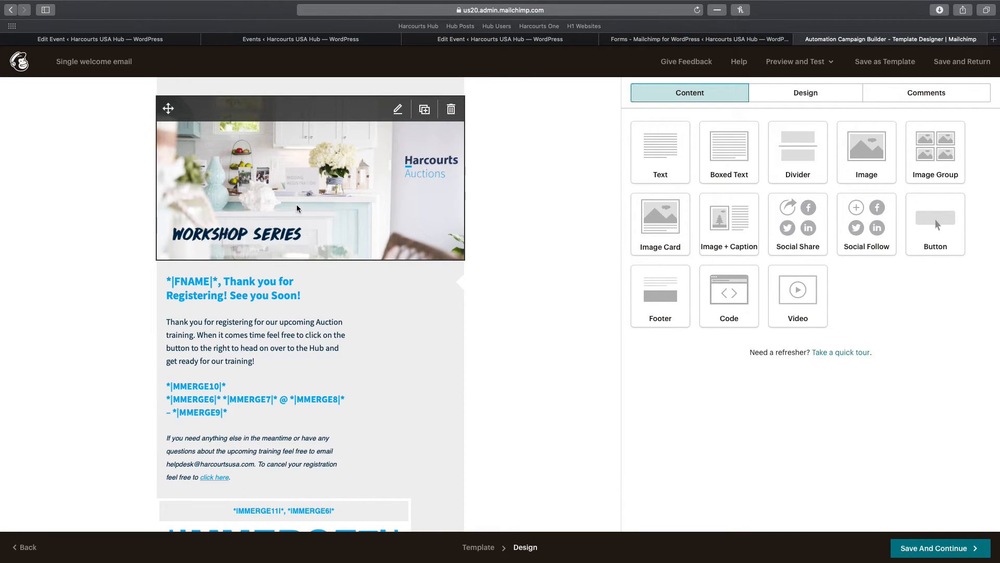
Start the Single welcome email automation for the Seller Education – 3/10/20 audience, confirming with Start Now
left_click(930, 553)
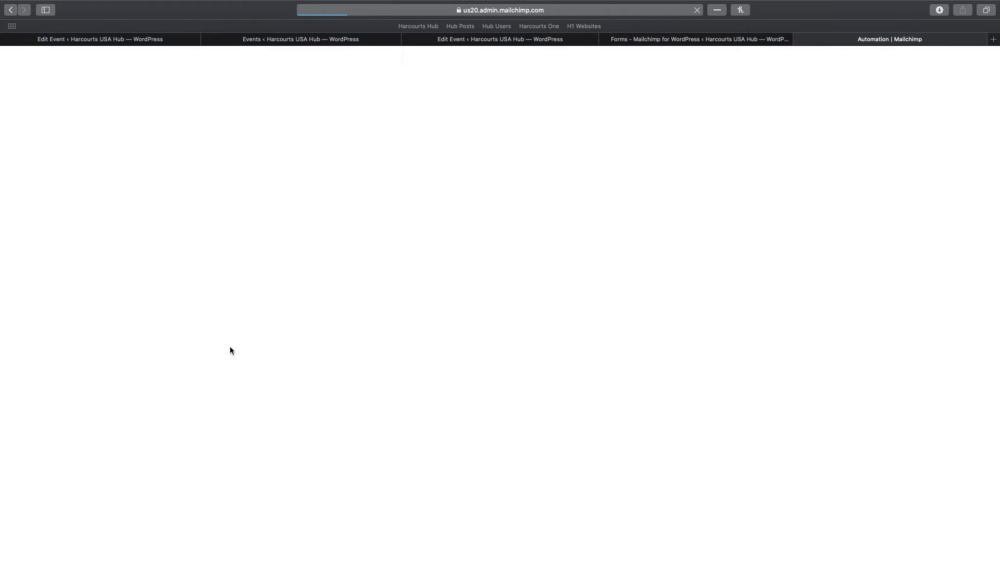
scroll(546, 314, "down", 1)
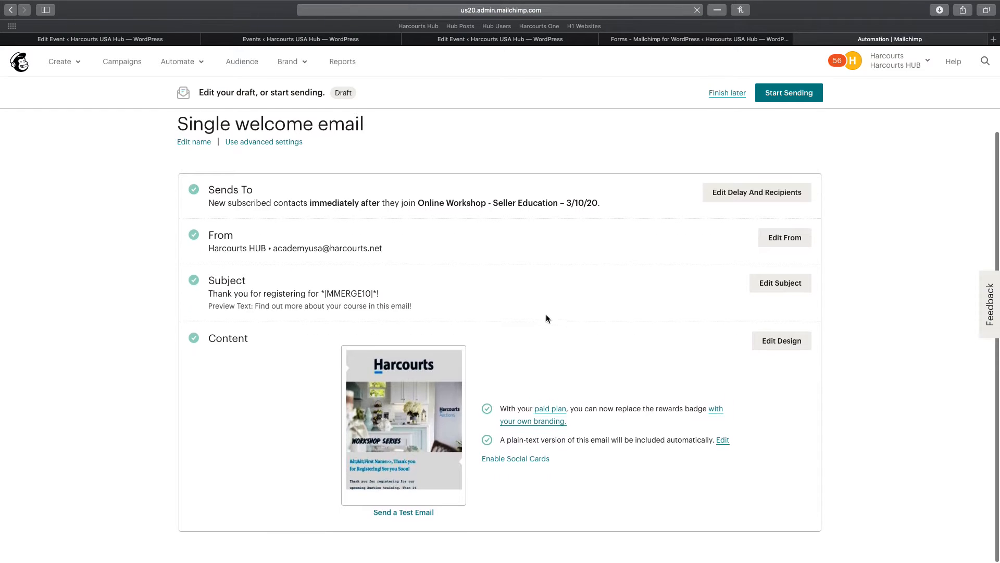
left_click(781, 98)
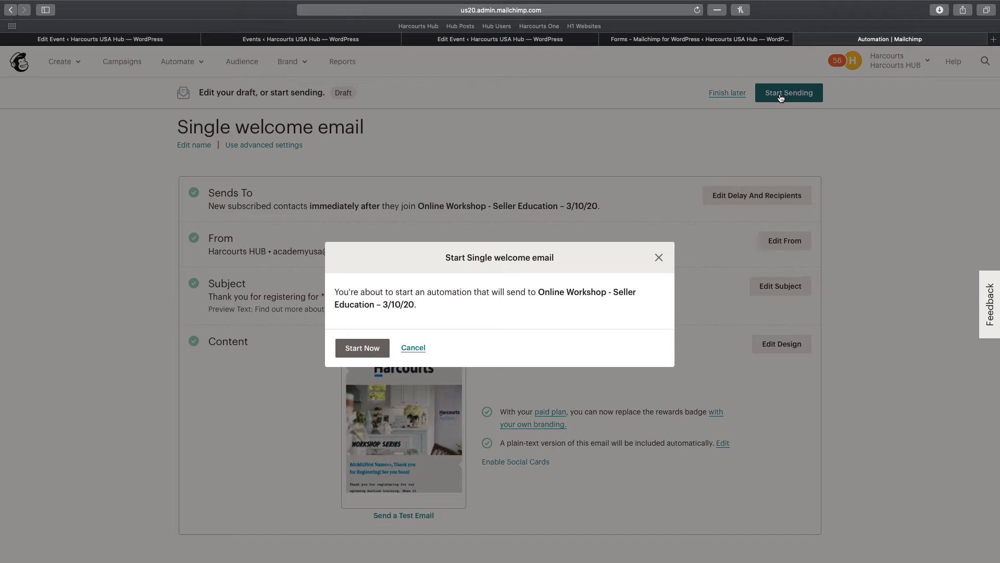
left_click(345, 346)
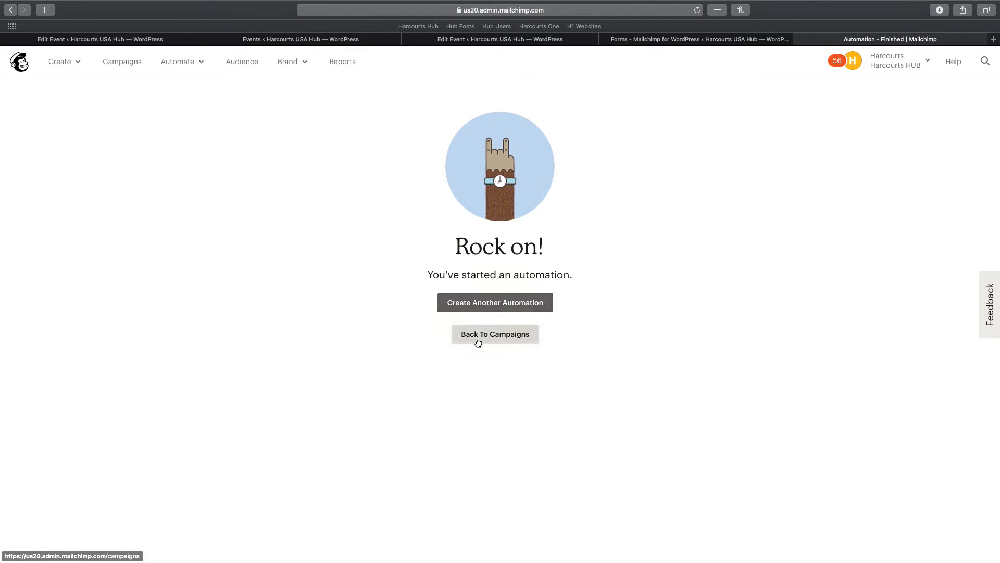
left_click(478, 335)
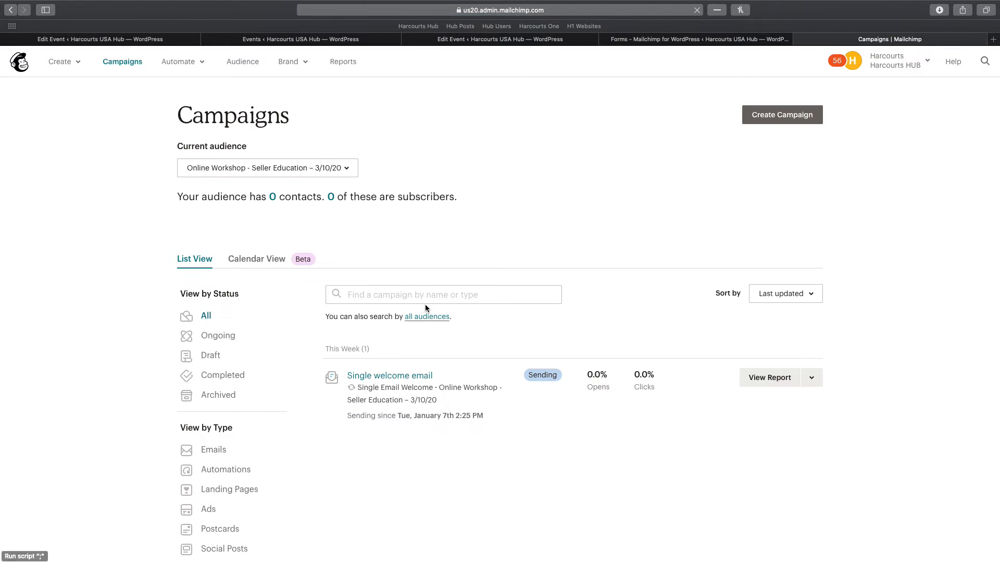
Switch the campaigns view to the Working with Buyers/Negotiating – 2/11/20 audience
left_click(304, 172)
scroll(352, 304, "down", 5)
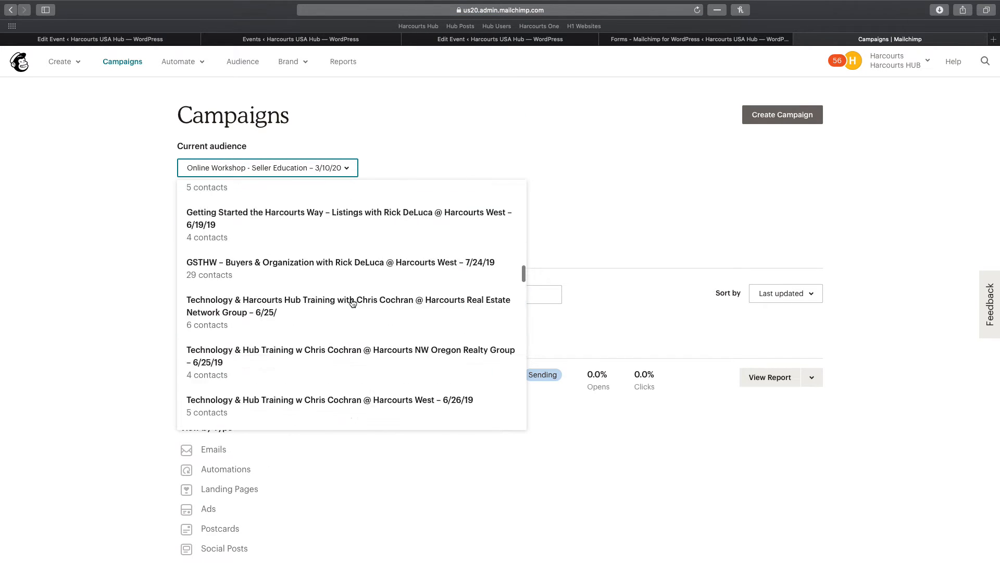
scroll(352, 304, "down", 10)
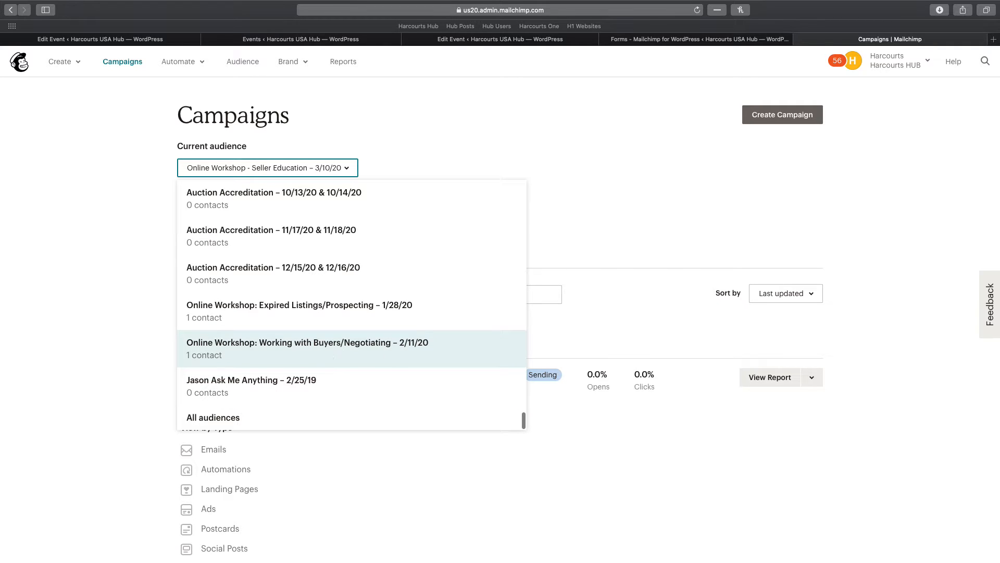
left_click(378, 355)
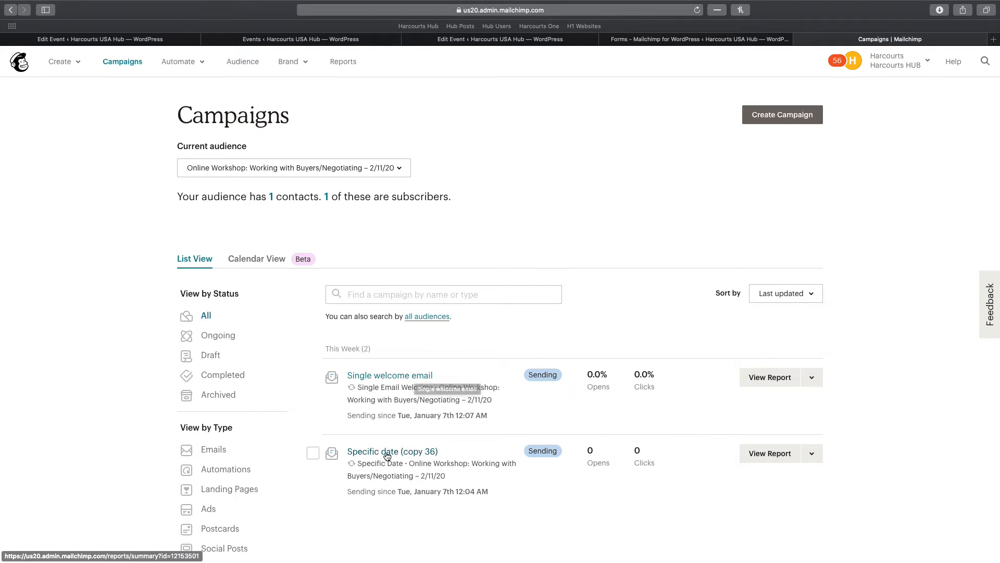
Replicate Specific date (copy 36), choosing Online Workshop - Seller Education – 3/10/20 as the target audience
left_click(813, 455)
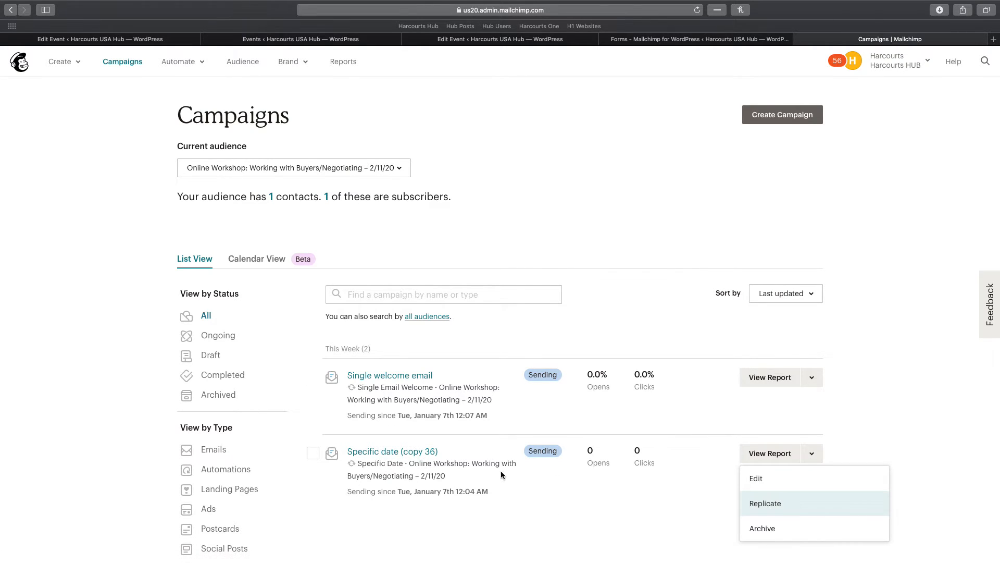
left_click(783, 505)
left_click(474, 303)
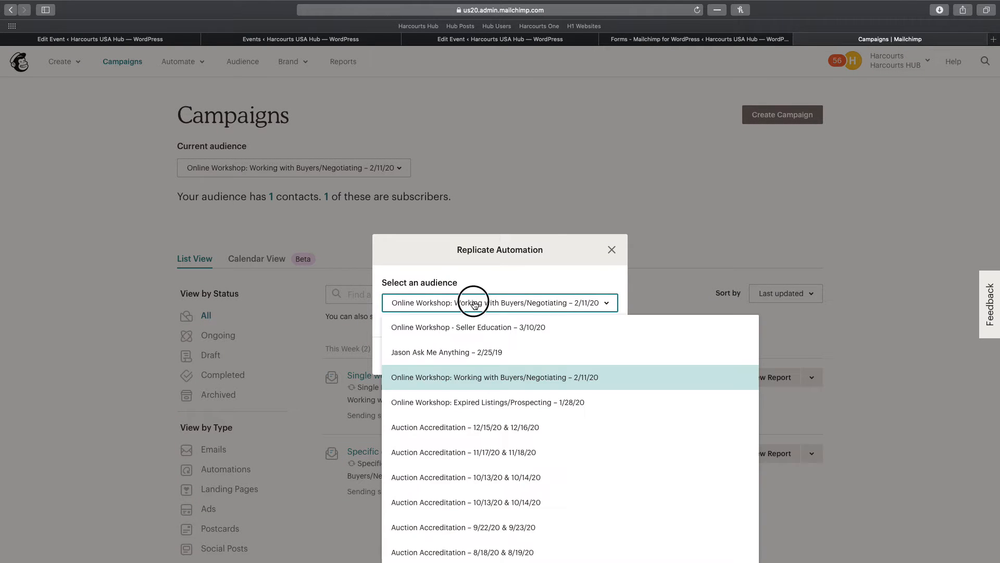
left_click(423, 333)
Confirm the replication and review the three emails in the new Specific date (copy 37)
left_click(407, 357)
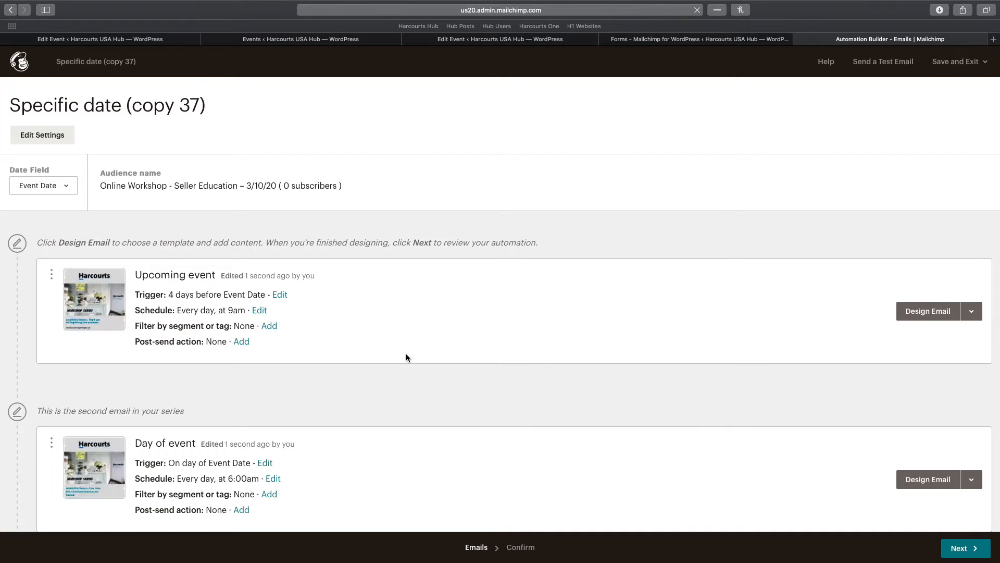
scroll(342, 326, "down", 5)
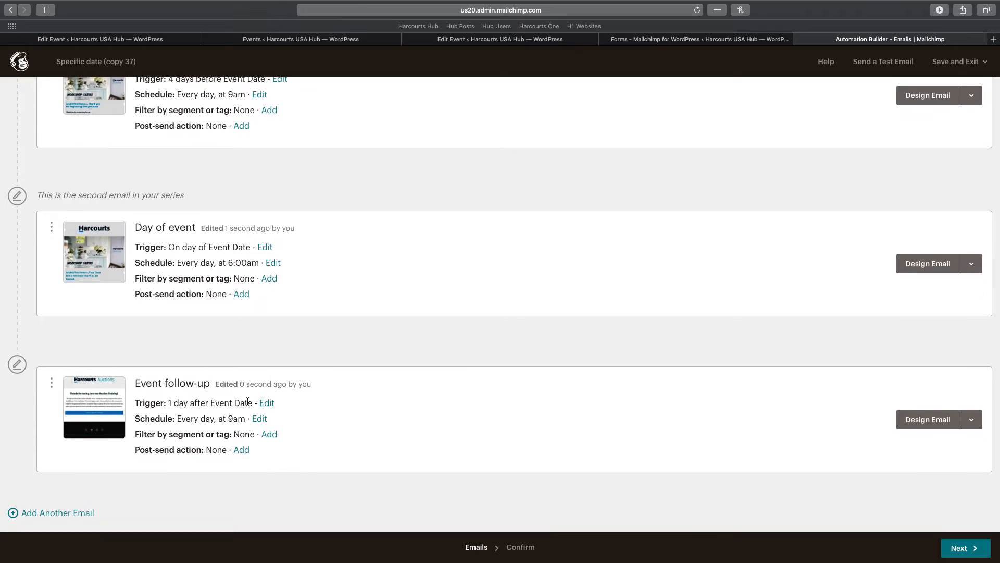
scroll(203, 316, "up", 2)
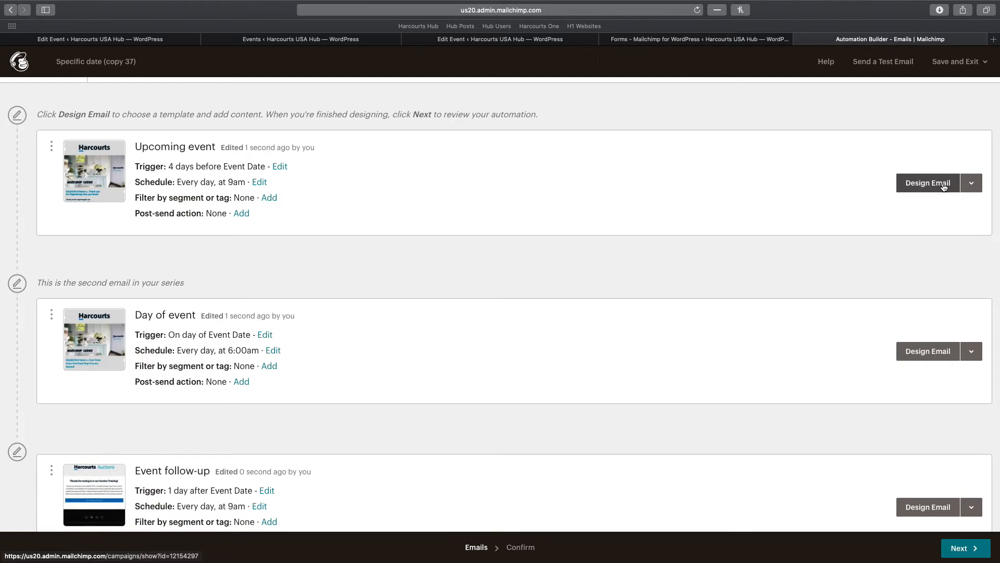
left_click(922, 186)
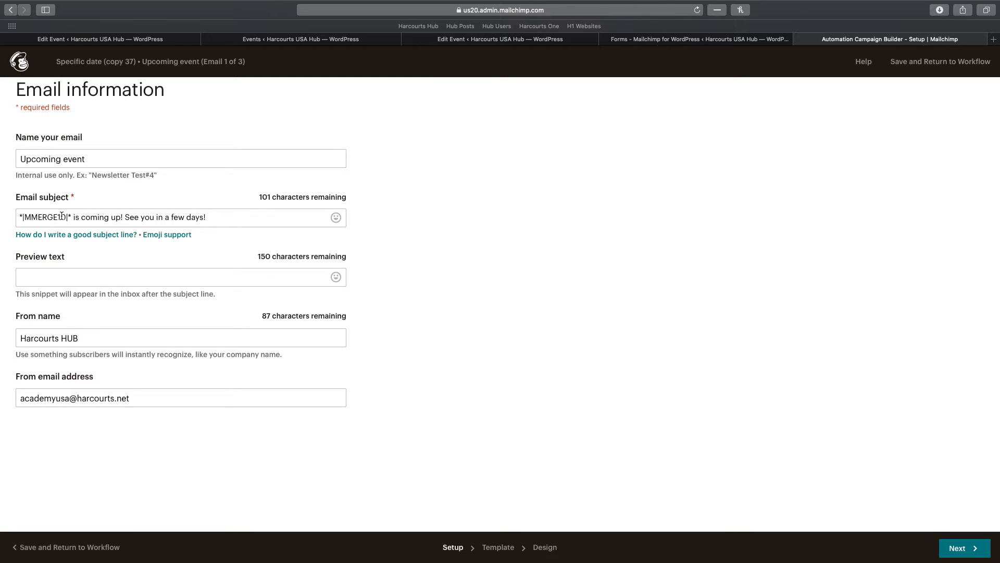
left_click(499, 547)
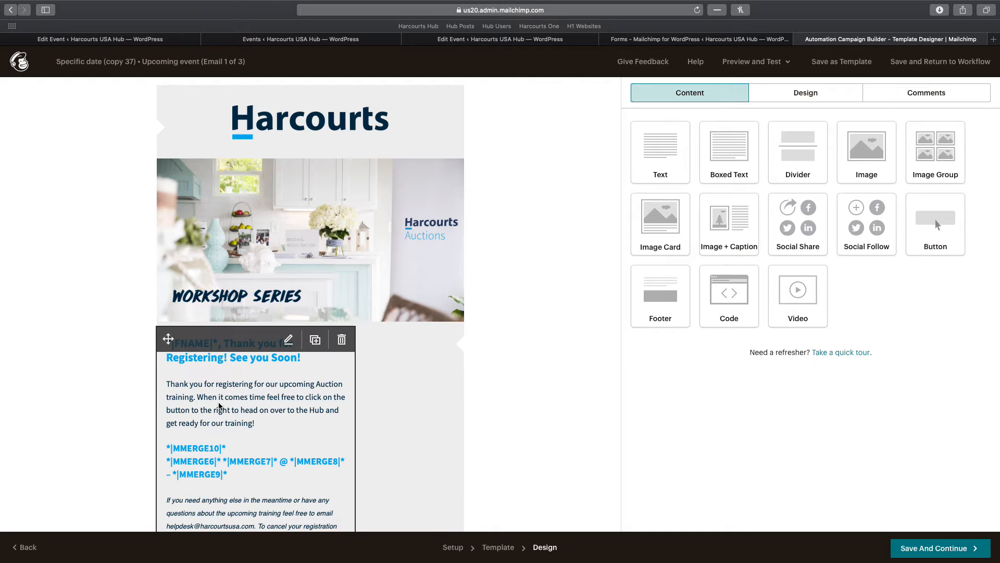
scroll(274, 399, "down", 5)
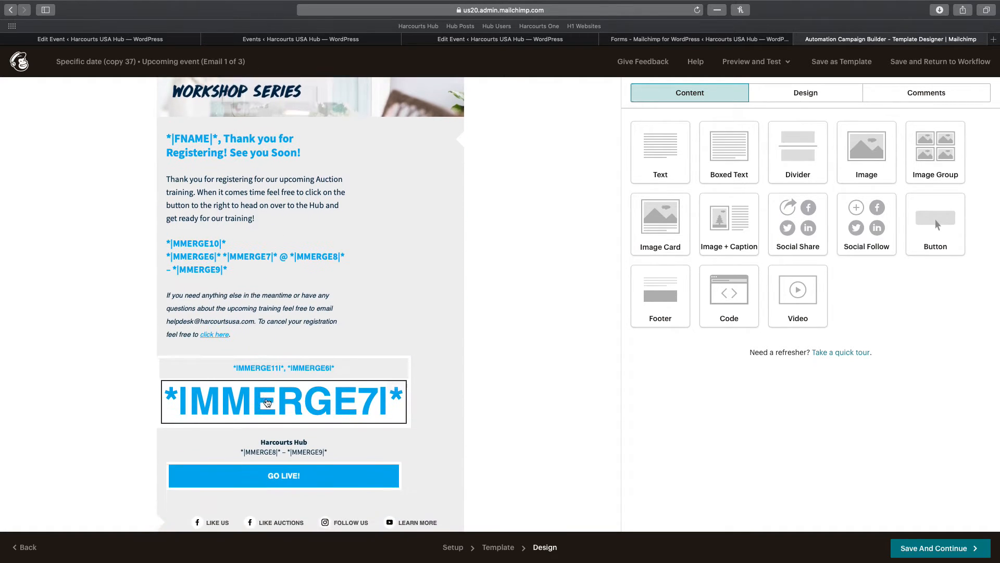
left_click(939, 557)
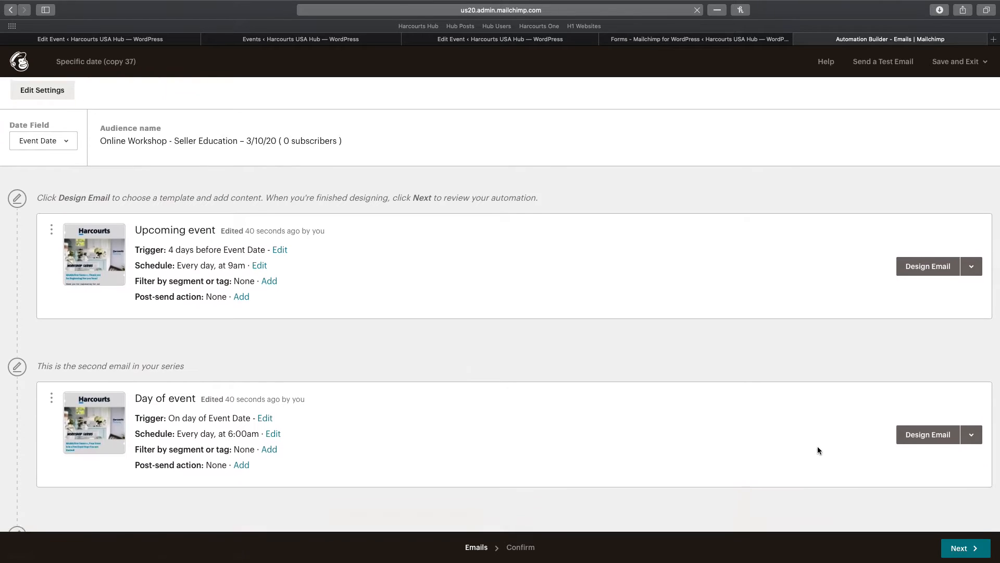
Preview the Day of event email, toggling live merge tag info on and off, then continue to Confirm
scroll(817, 446, "down", 3)
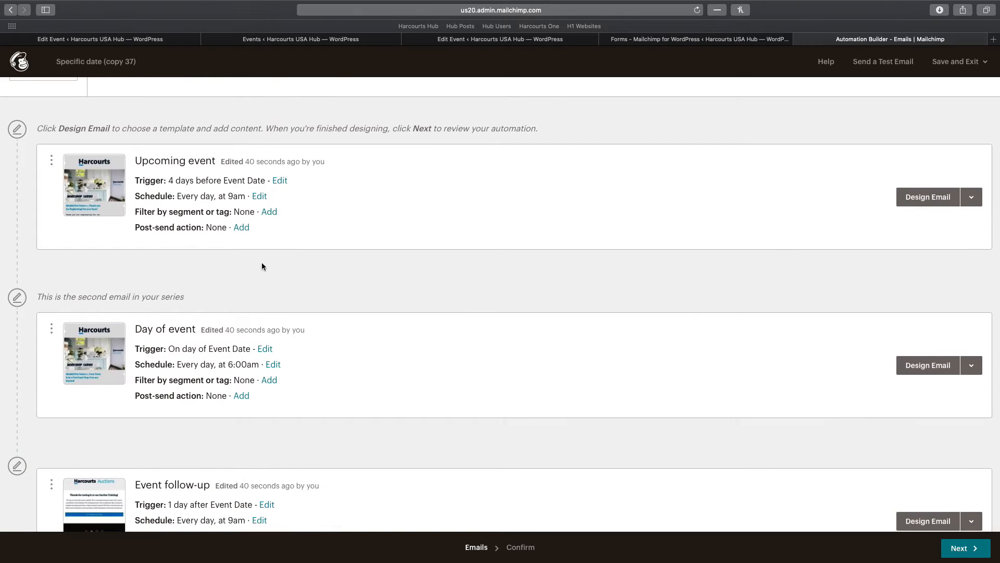
left_click(87, 368)
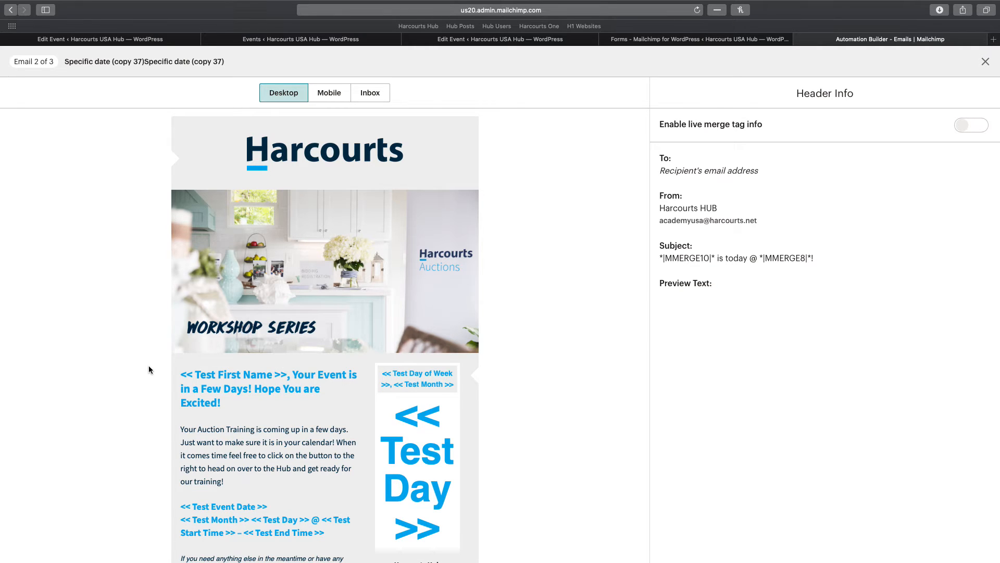
left_click(985, 62)
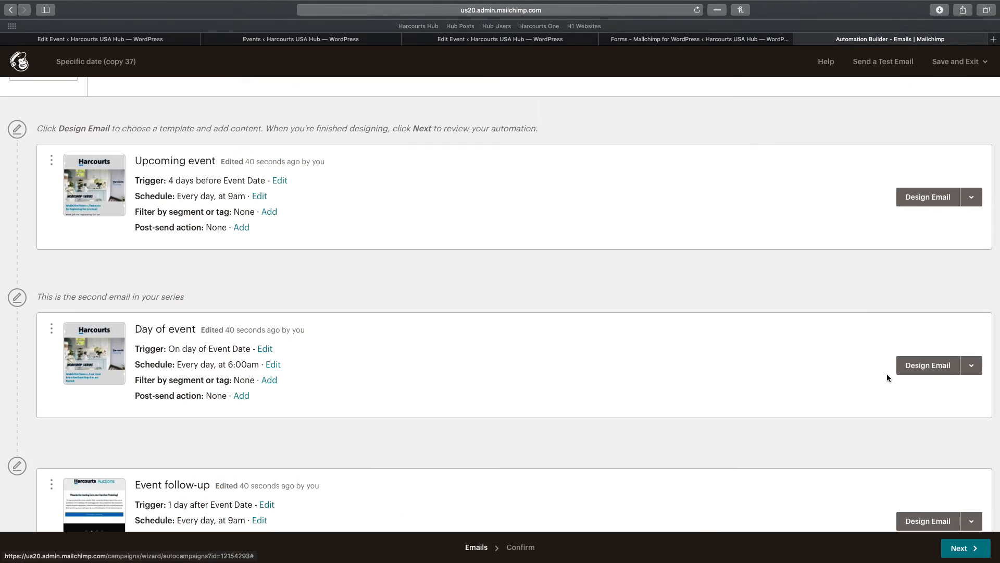
scroll(883, 415, "down", 3)
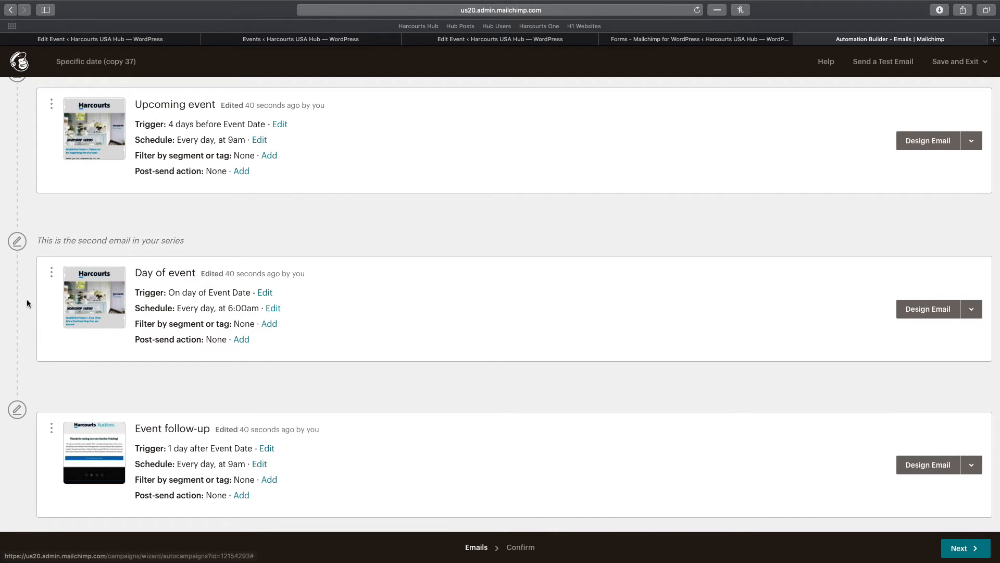
left_click(94, 297)
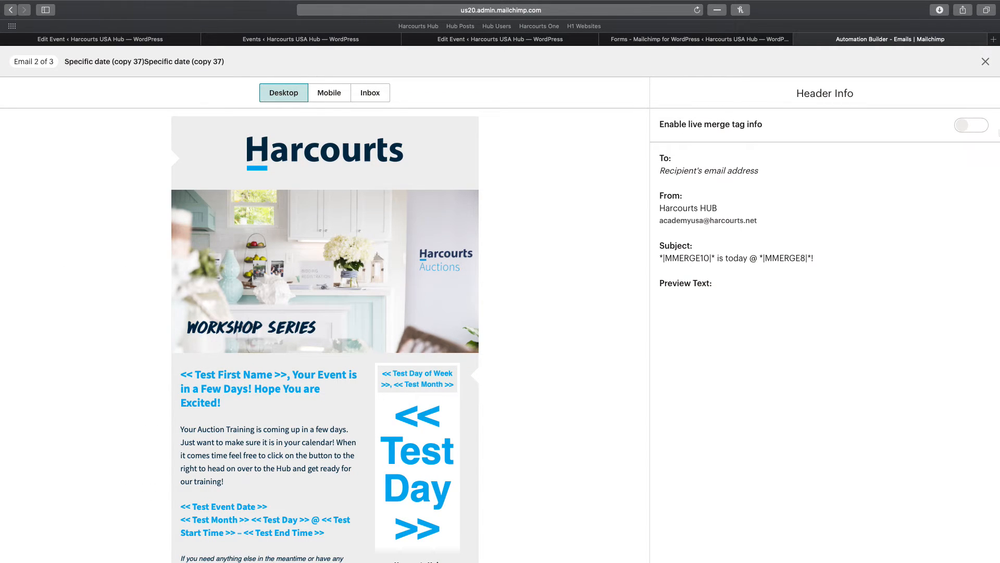
left_click(972, 130)
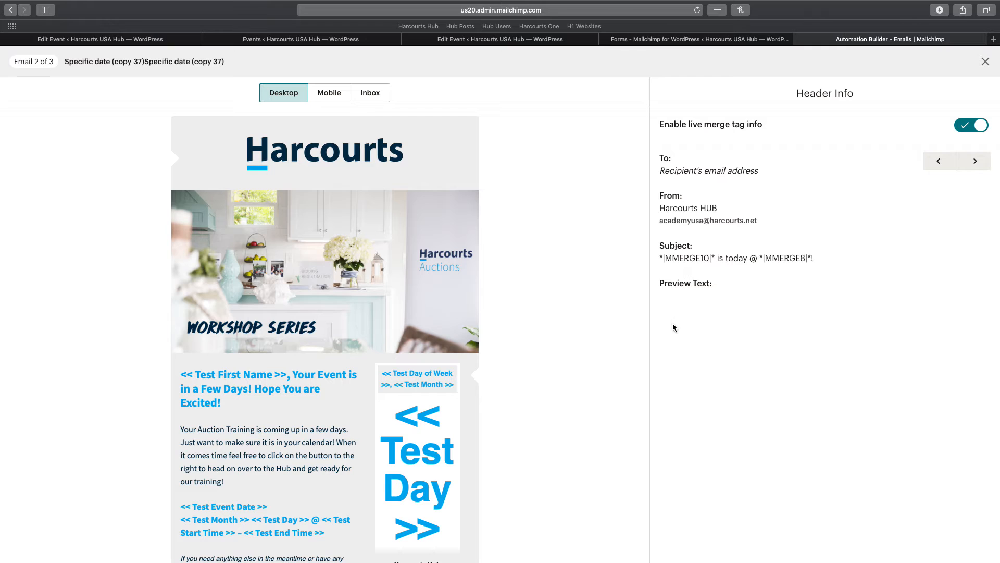
left_click(971, 126)
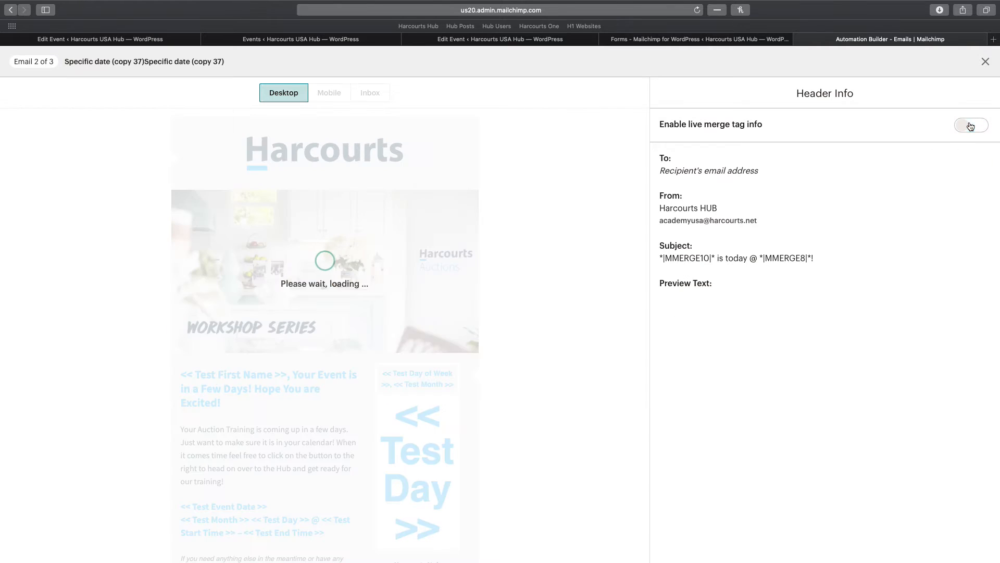
left_click(985, 62)
scroll(862, 239, "down", 3)
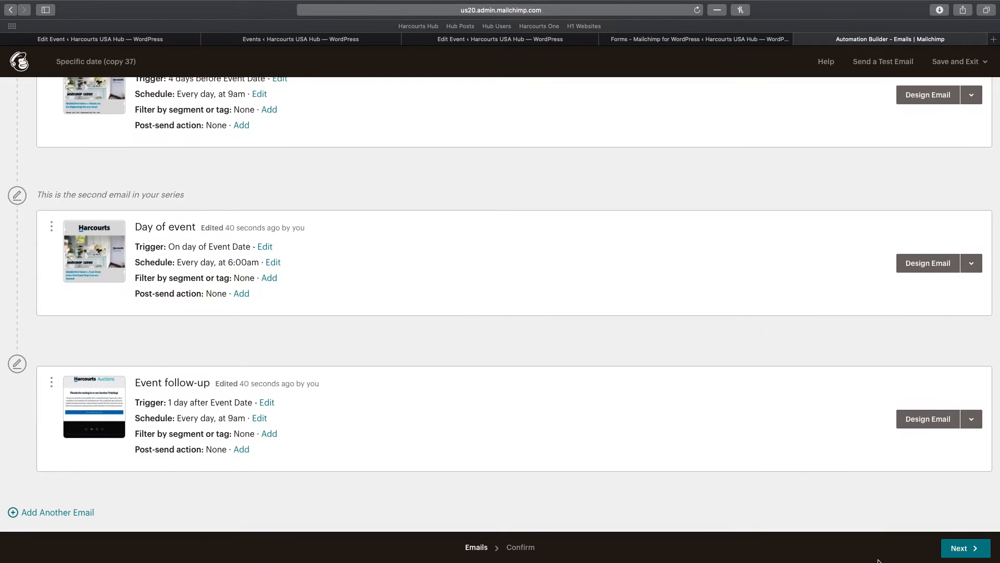
left_click(960, 548)
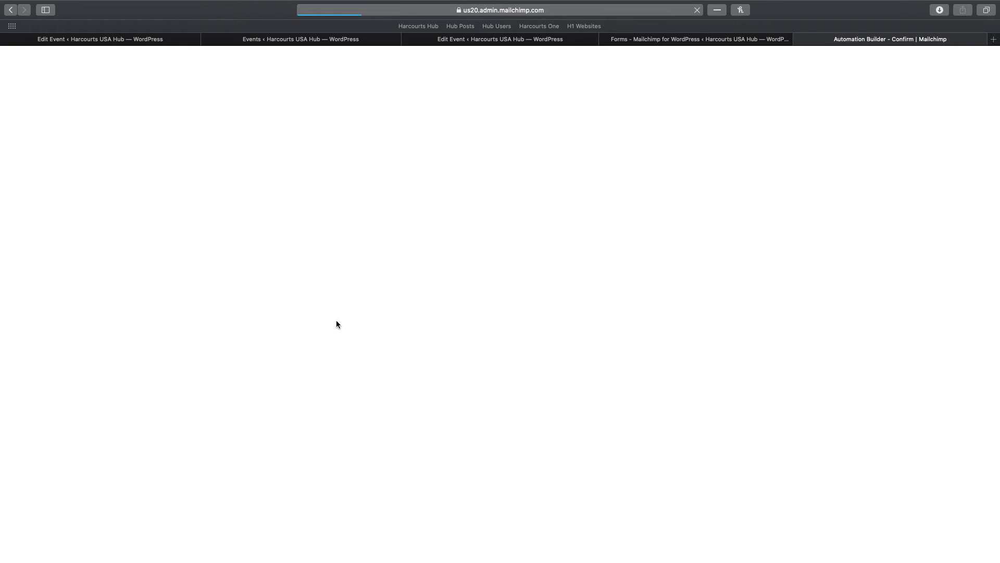
Start sending the Specific date (copy 37) three-email automation, confirming in the dialog
scroll(477, 355, "down", 2)
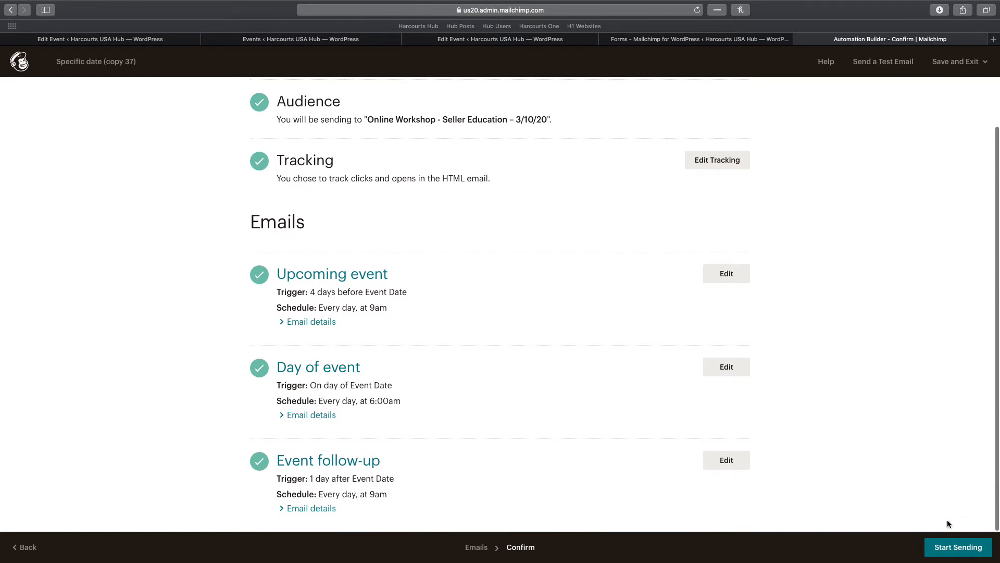
left_click(949, 549)
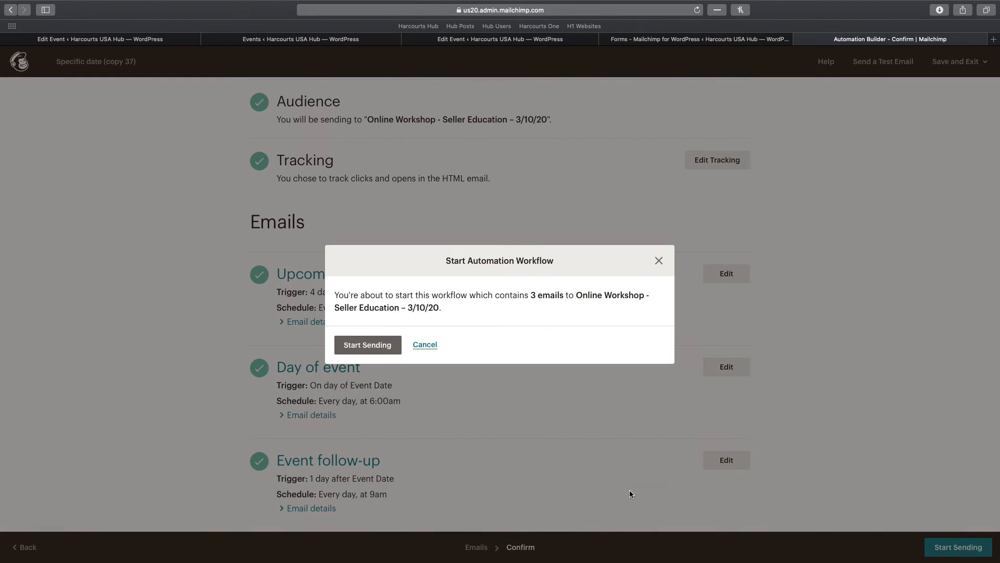
left_click(349, 353)
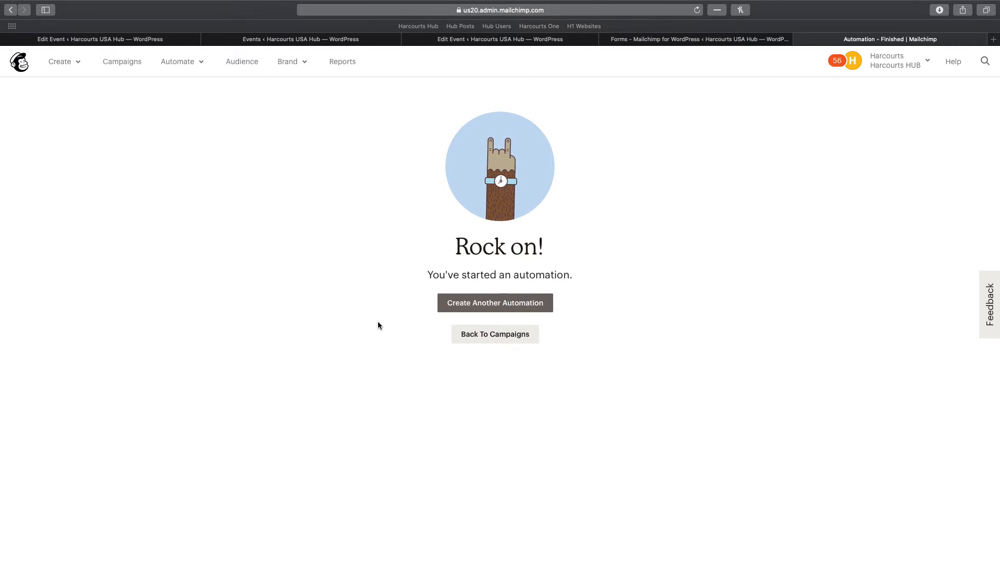
left_click(440, 41)
left_click(679, 41)
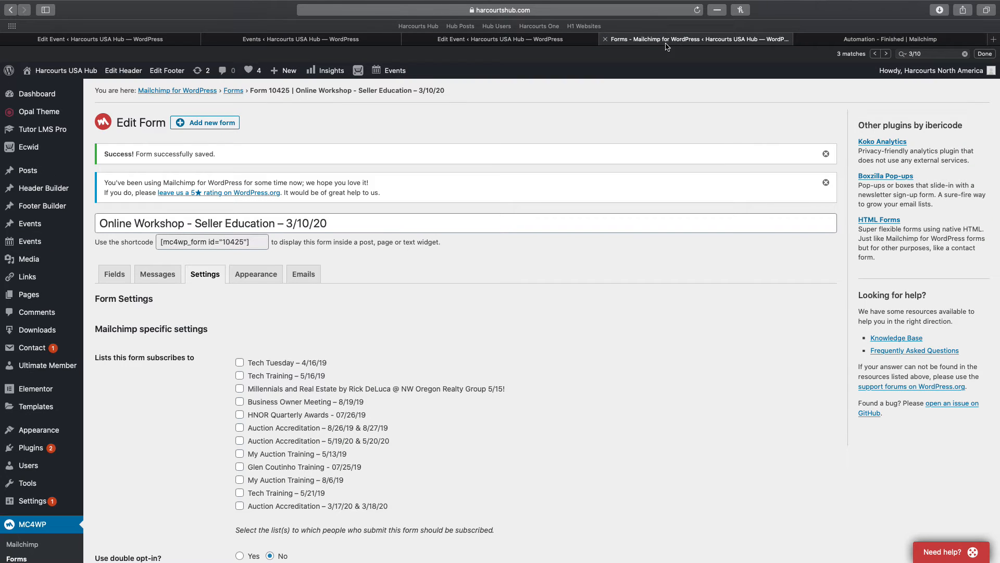
Copy form 10425's shortcode from the Edit Form page
left_click(266, 242)
triple_click(254, 243)
key("super+c")
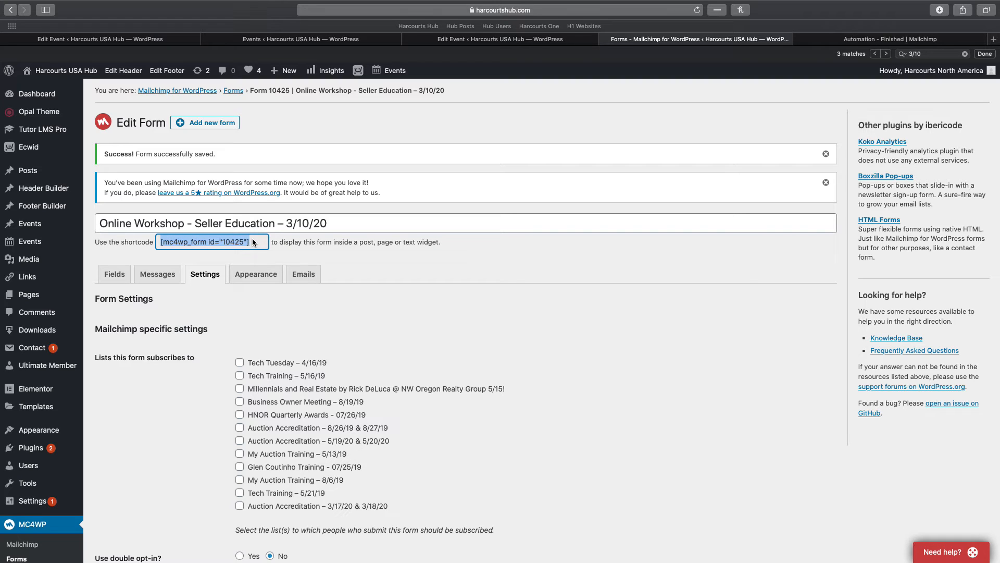
left_click(456, 40)
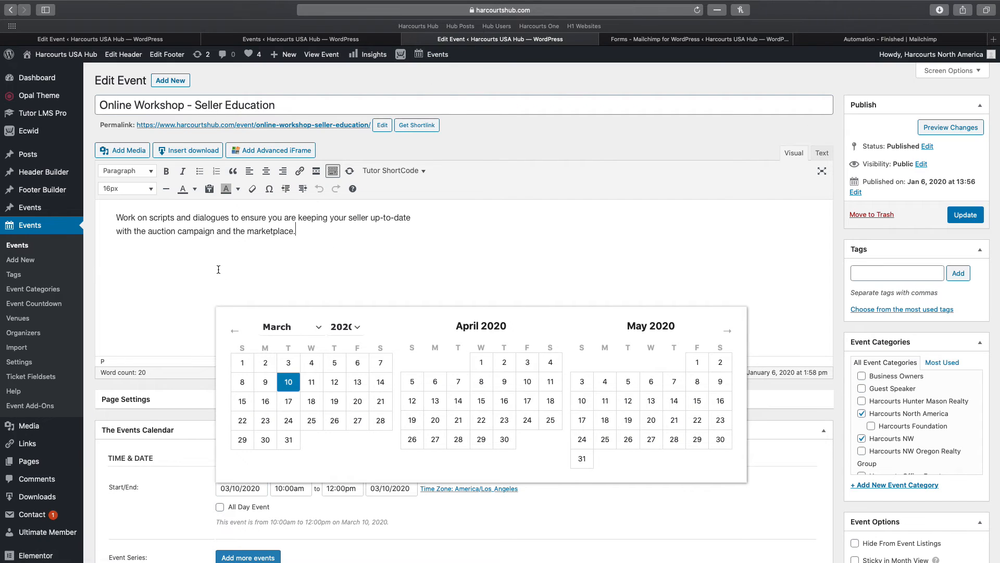
Type 'Register for this Course!' in the event description and format it bold at 26px
type("Register for this Course!")
left_click_drag(224, 253, 115, 254)
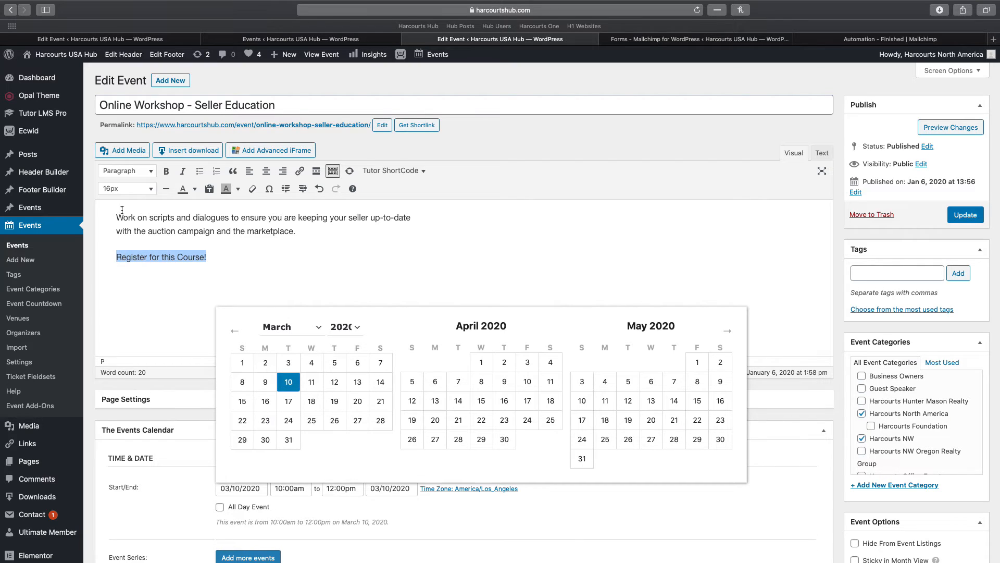
left_click(123, 188)
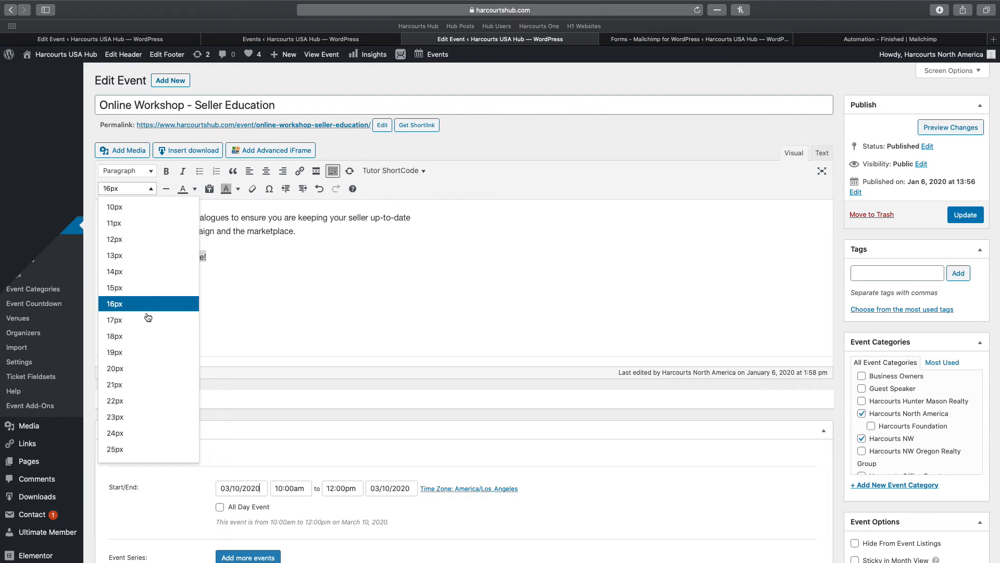
scroll(140, 451, "down", 1)
left_click(140, 454)
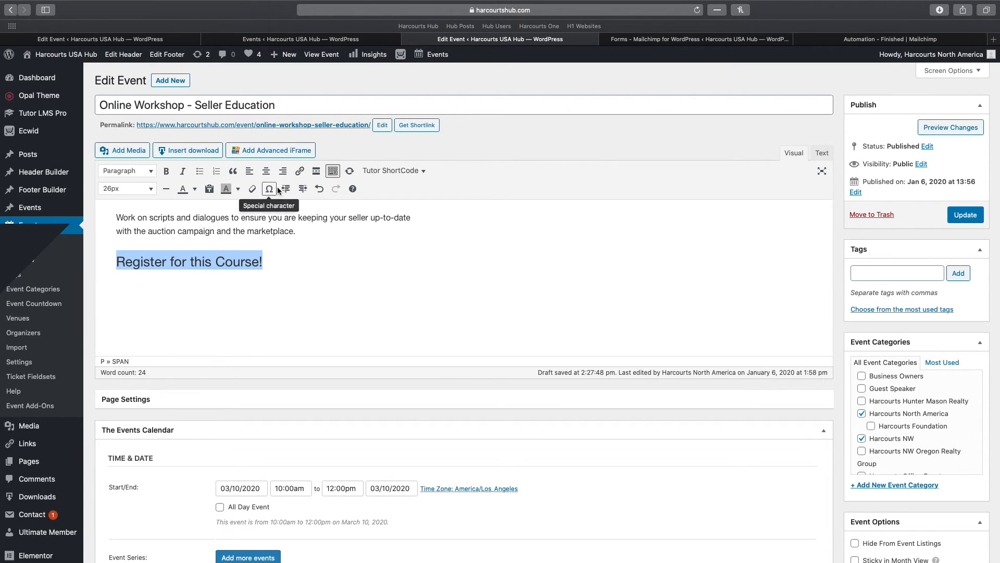
left_click(167, 173)
Paste the form shortcode on a new line below the heading and update the event
left_click(290, 262)
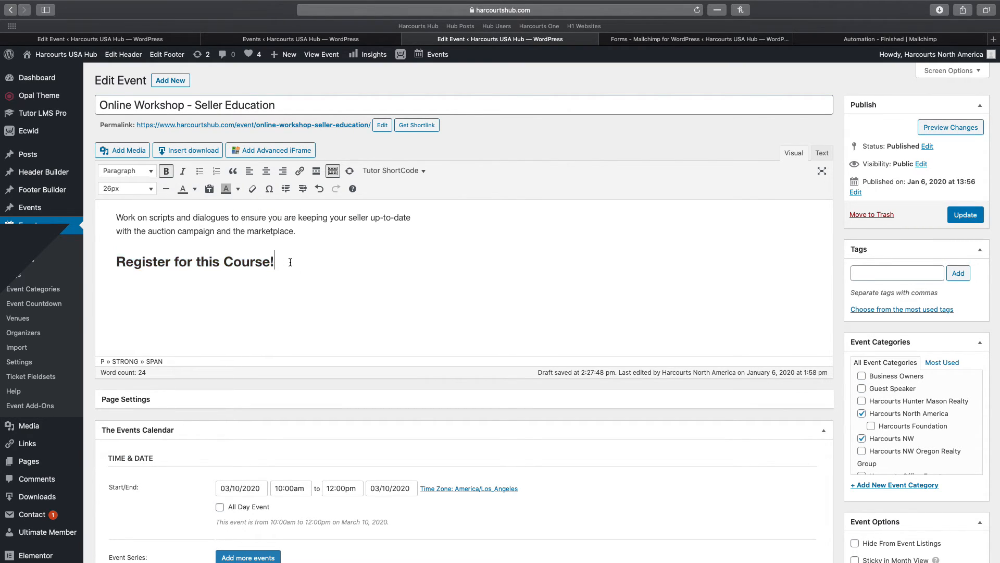
key("Return")
key("super+v")
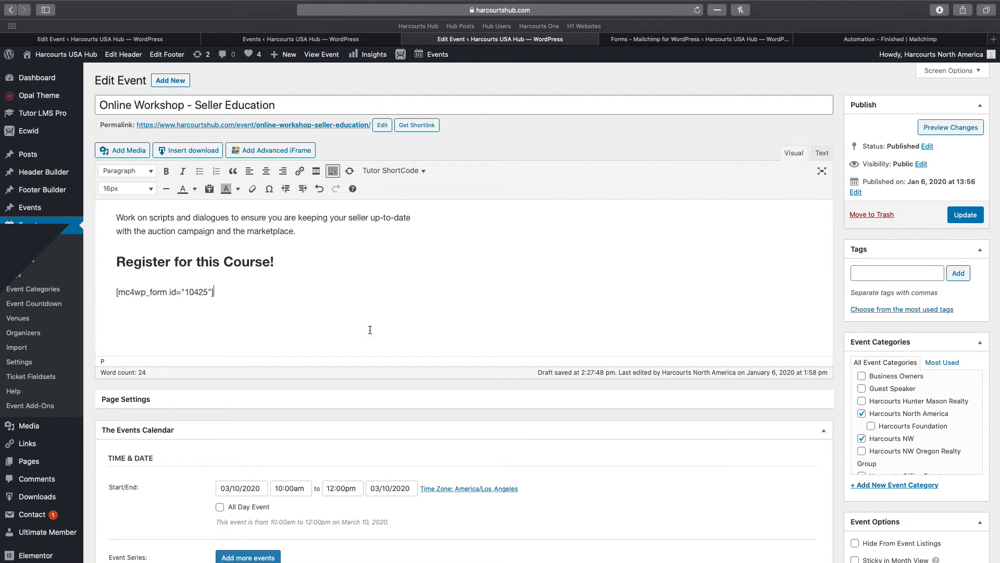
left_click(963, 216)
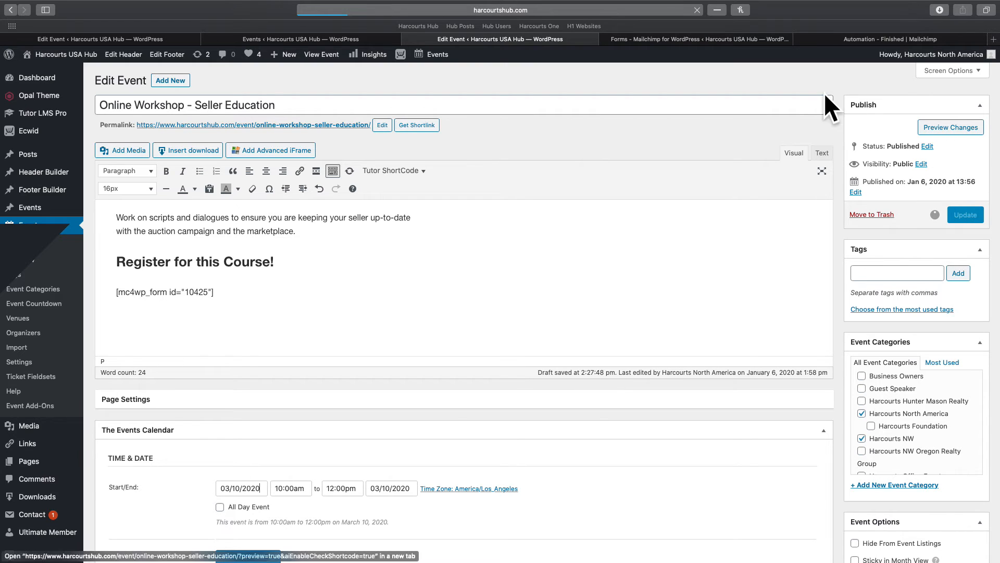
left_click(719, 40)
left_click(276, 39)
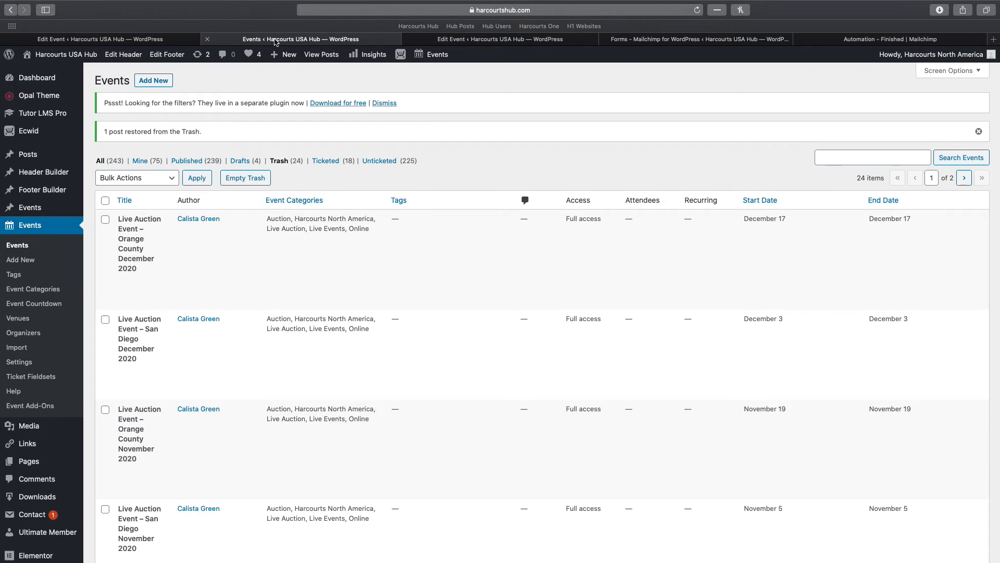
Return to form 10425 and scroll through its Settings tab
left_click(603, 41)
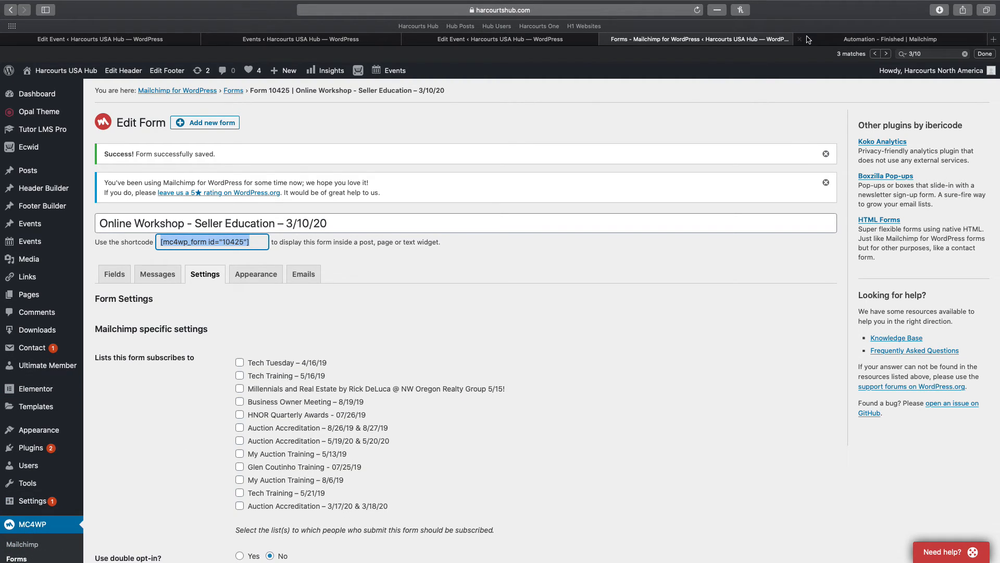
left_click(844, 40)
left_click(711, 39)
left_click(523, 39)
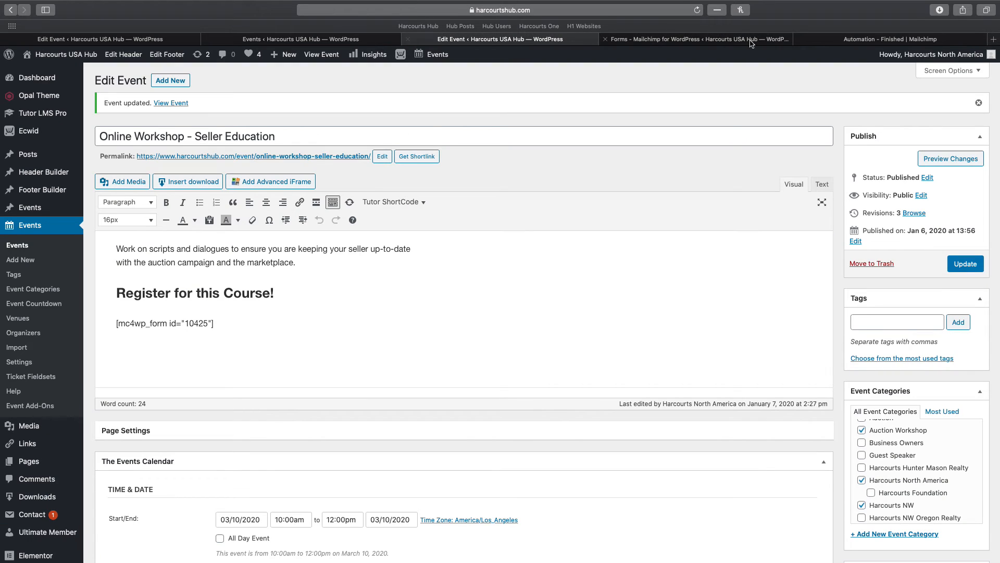
left_click(881, 40)
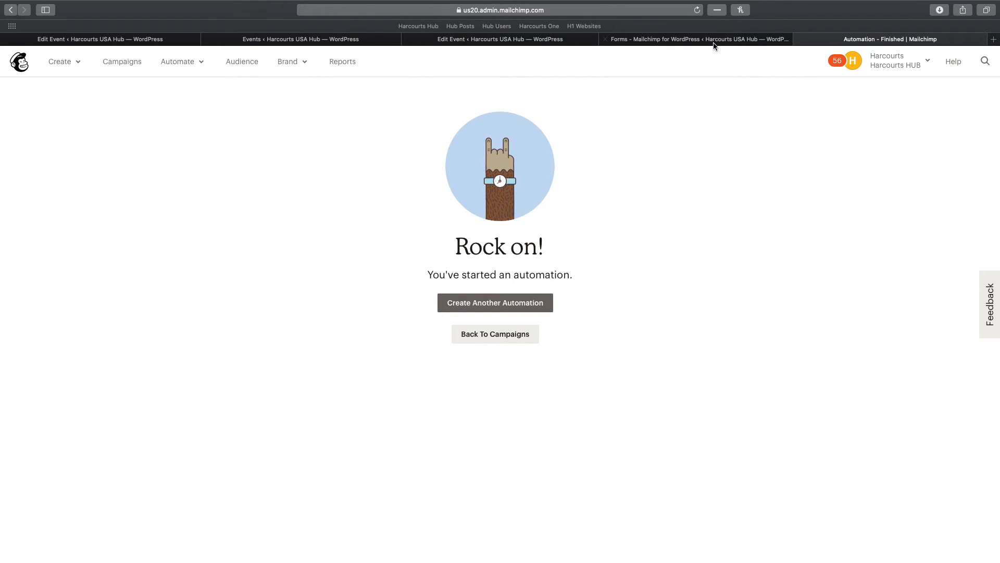
left_click(714, 41)
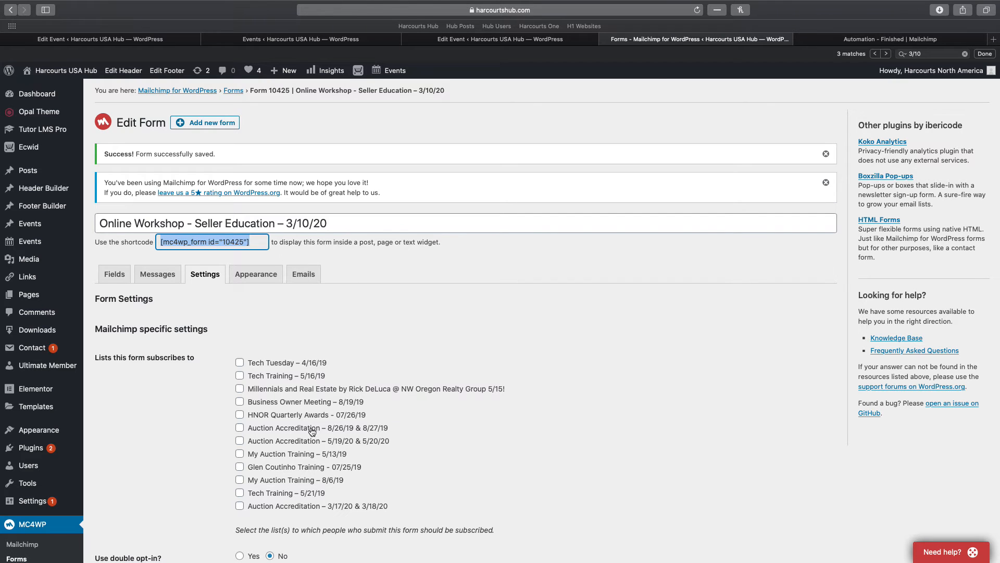
scroll(303, 426, "down", 10)
scroll(231, 441, "down", 8)
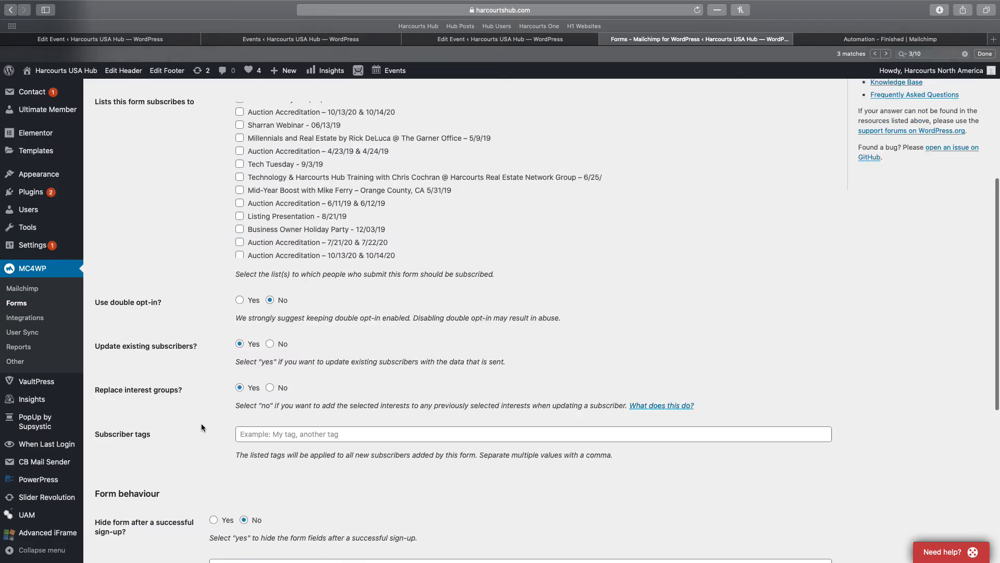
scroll(200, 419, "down", 3)
scroll(199, 418, "up", 11)
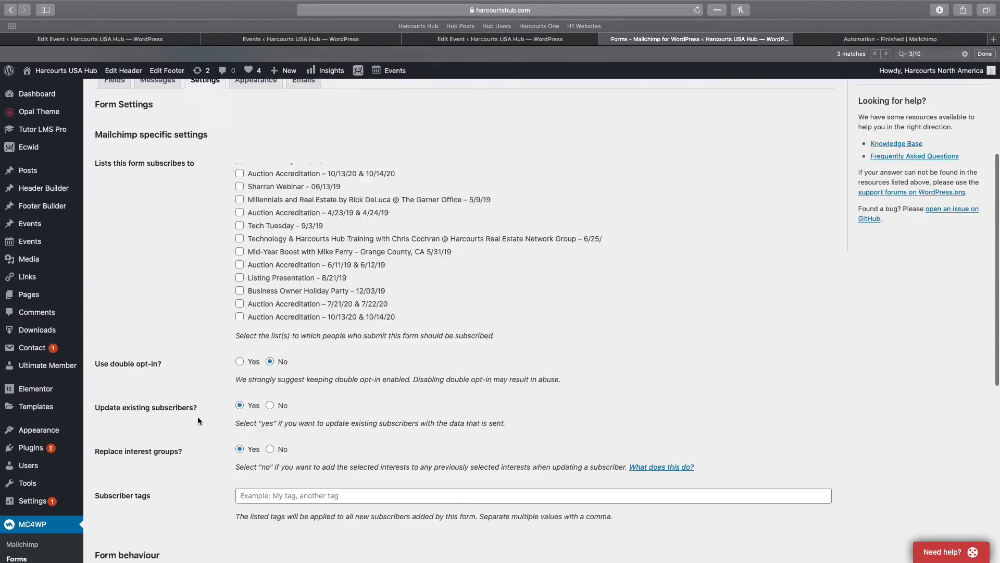
Check the Fields tab code with the Seller Education hidden values and select the shortcode
left_click(113, 275)
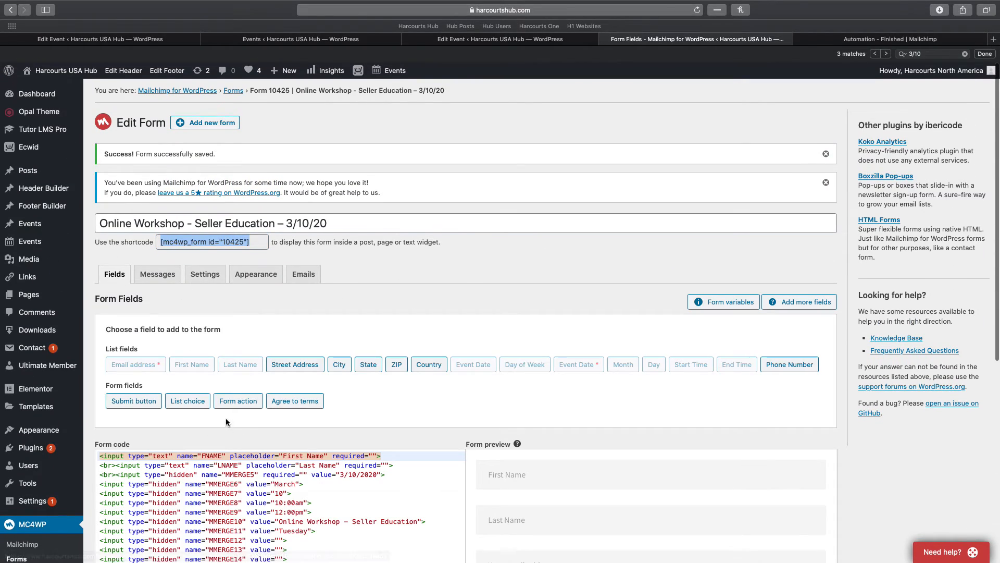
scroll(328, 384, "down", 3)
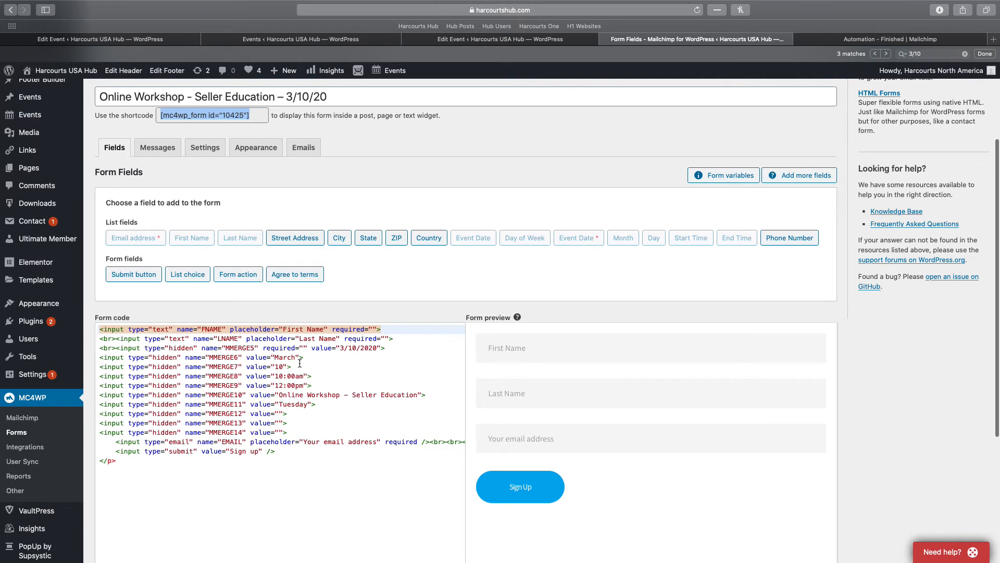
scroll(202, 473, "down", 4)
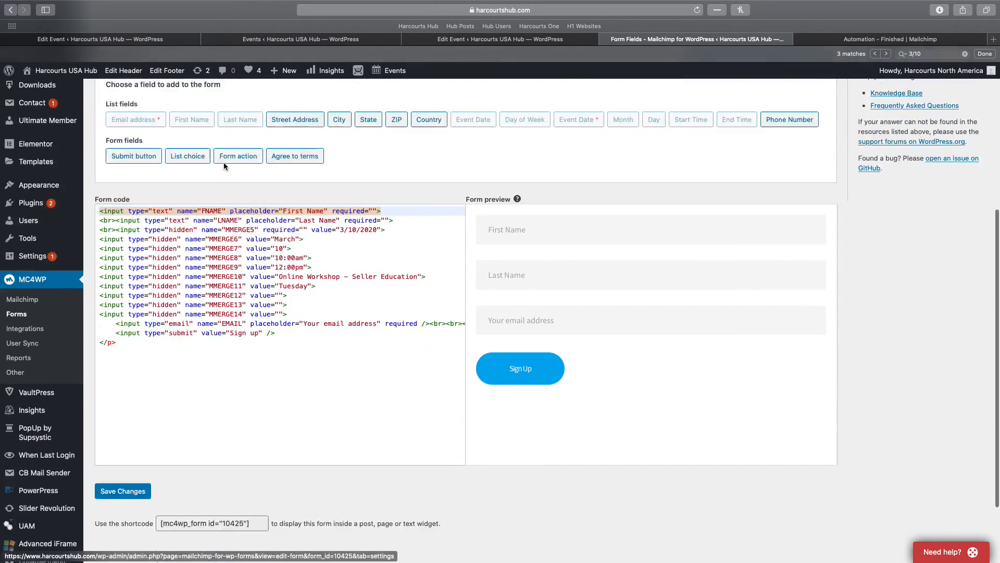
left_click(196, 432)
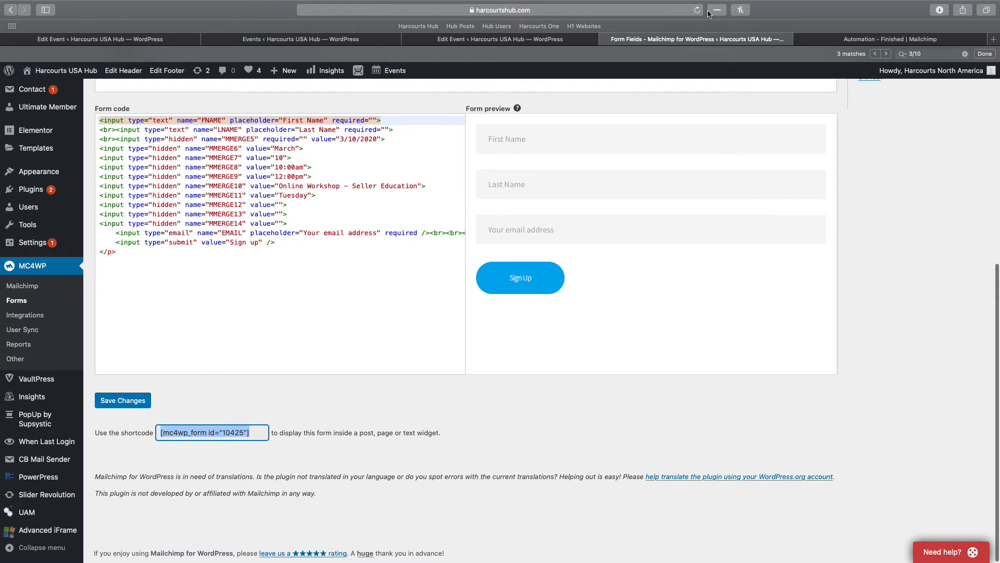
left_click(517, 40)
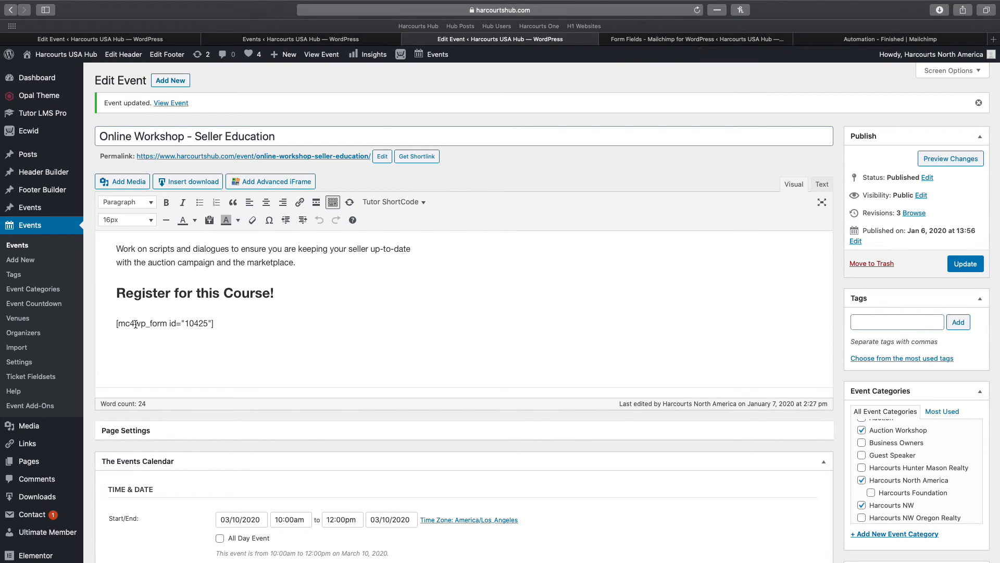
Recheck the whole MC4WP form shortcode in the form fields tab
left_click(799, 39)
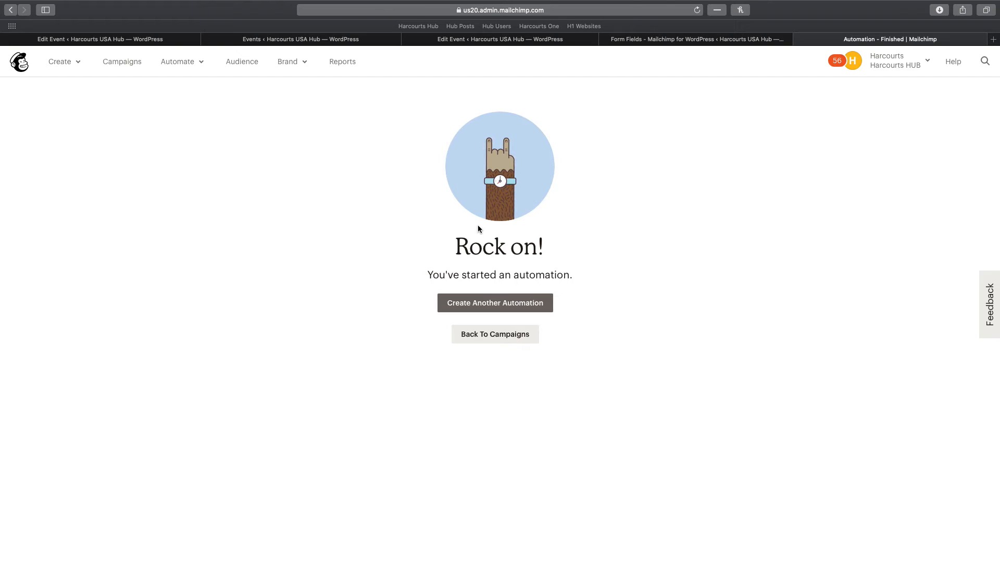
left_click(474, 41)
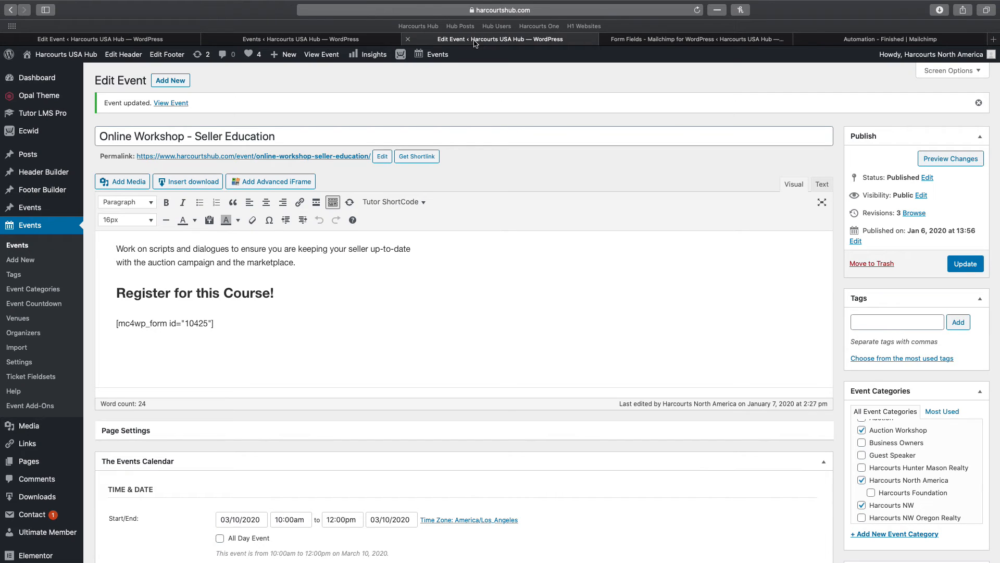
left_click(639, 42)
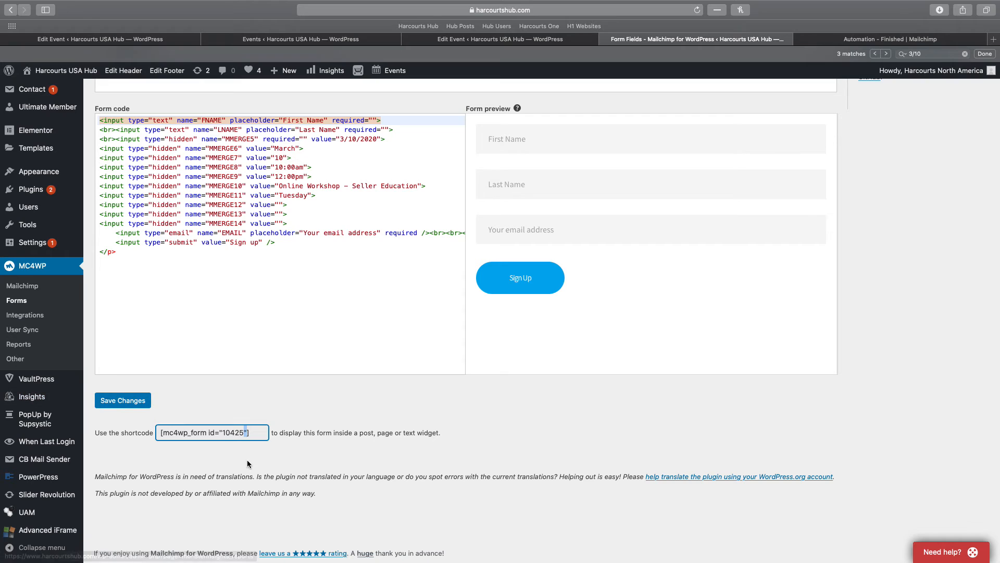
left_click(245, 433)
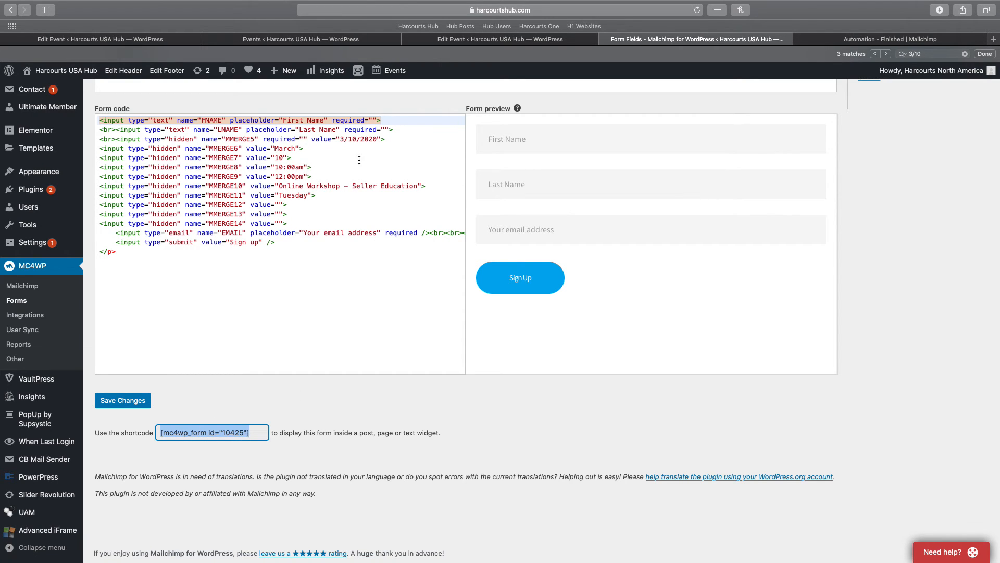
Open the public page of the Online Workshop – Seller Education event from its permalink
left_click(301, 39)
left_click(453, 39)
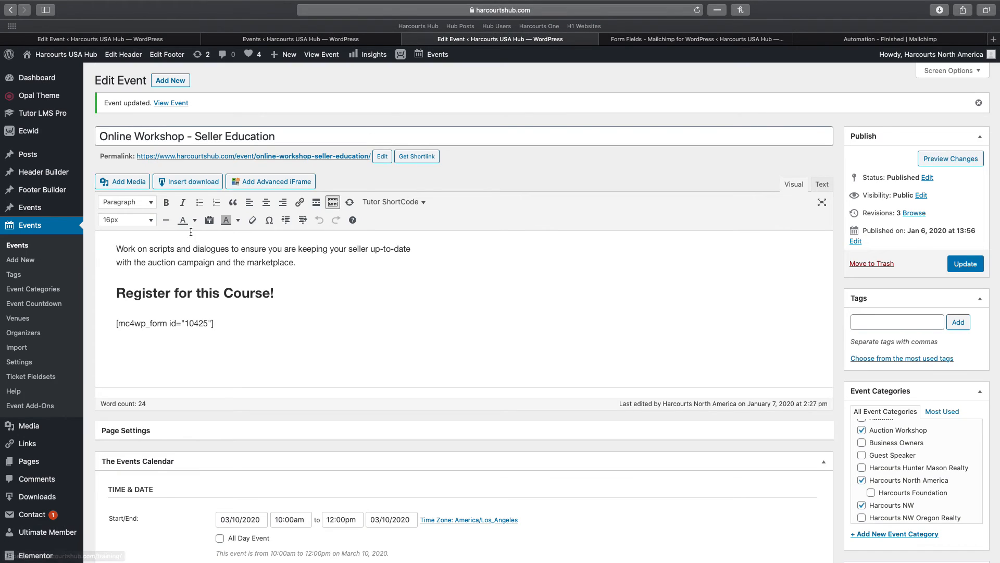
left_click(234, 156)
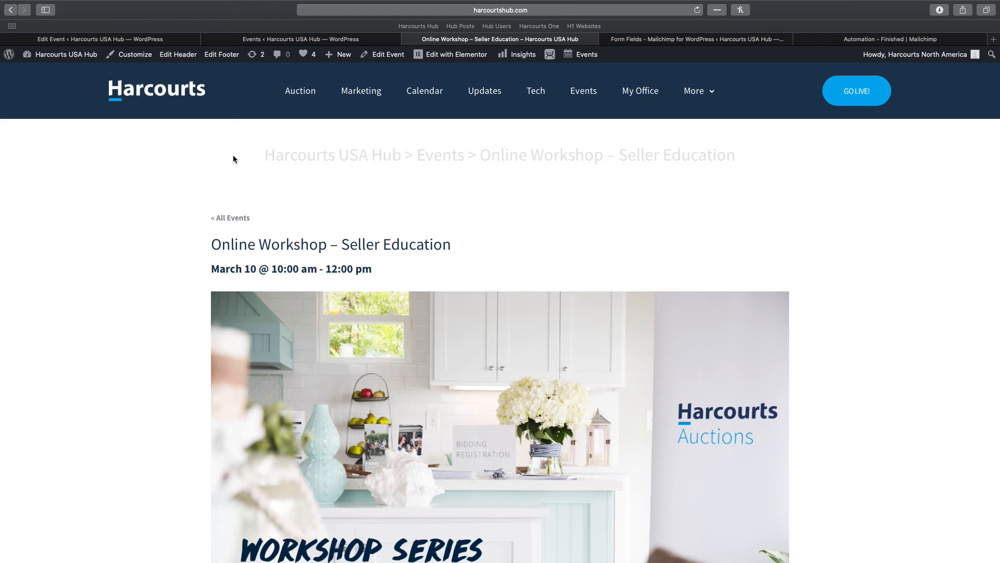
Fill the event page's Register form with a test first name, last name and email address
scroll(402, 278, "down", 10)
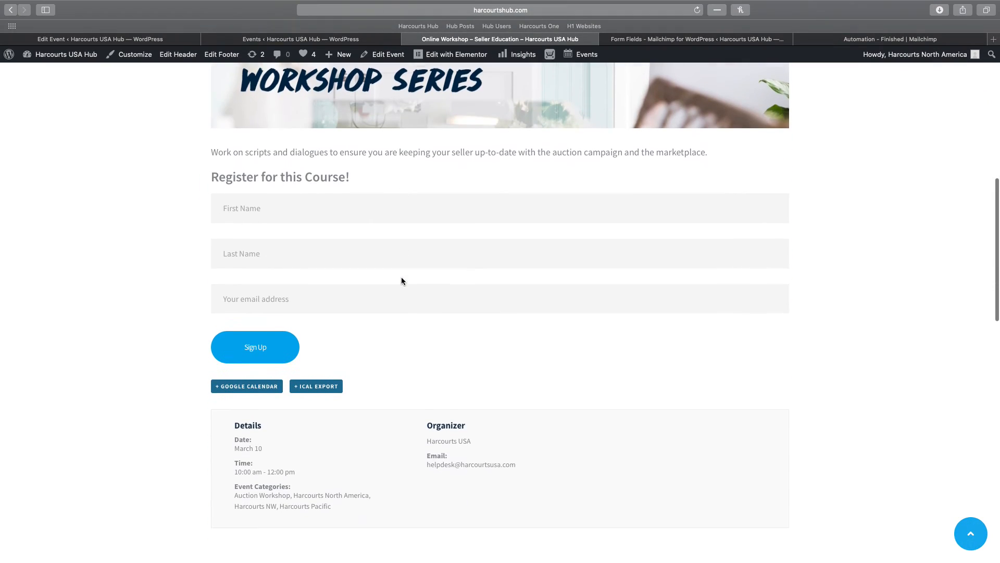
left_click(289, 171)
key("Tab")
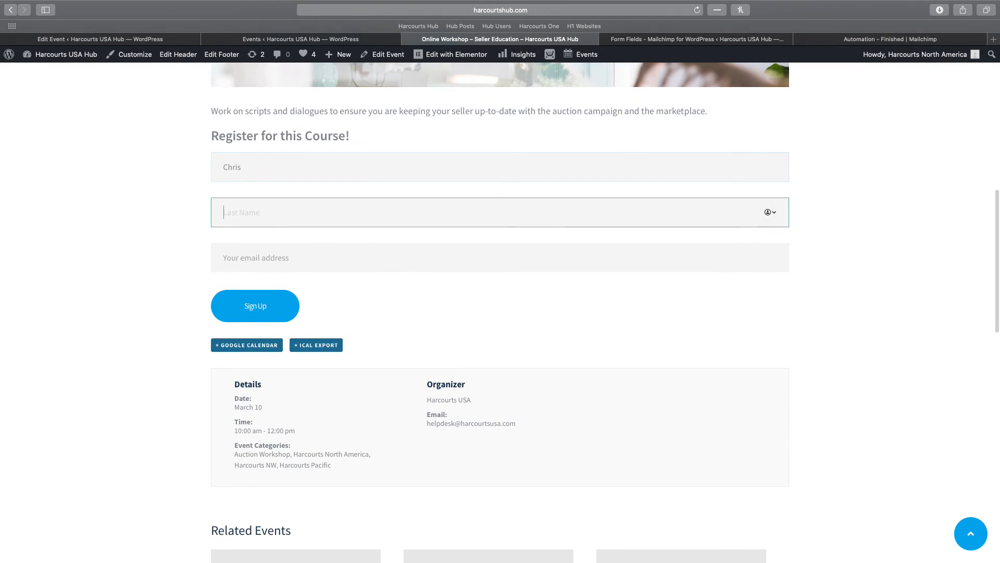
key("Tab")
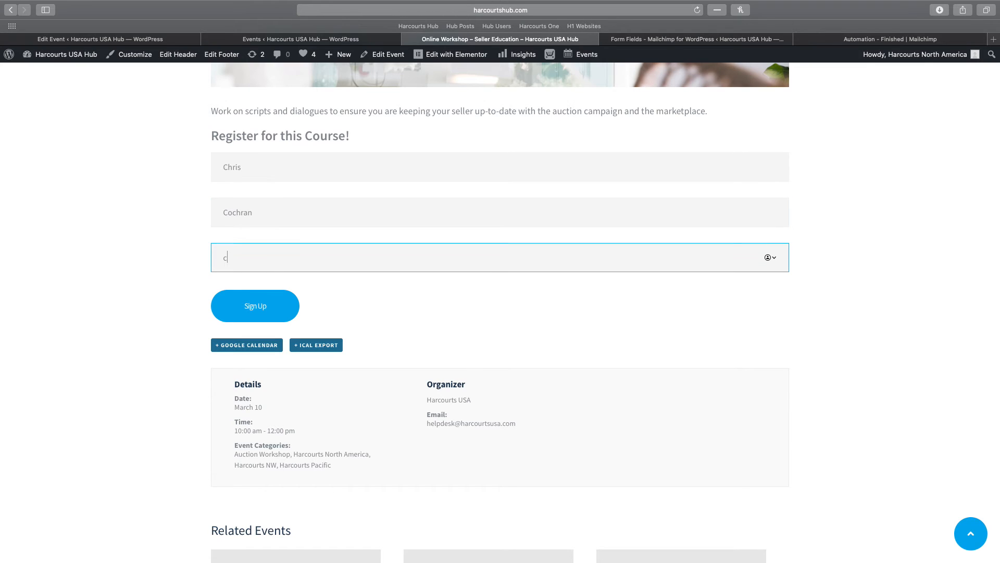
Sign up, then go back to the Mailchimp automation tab
left_click(255, 306)
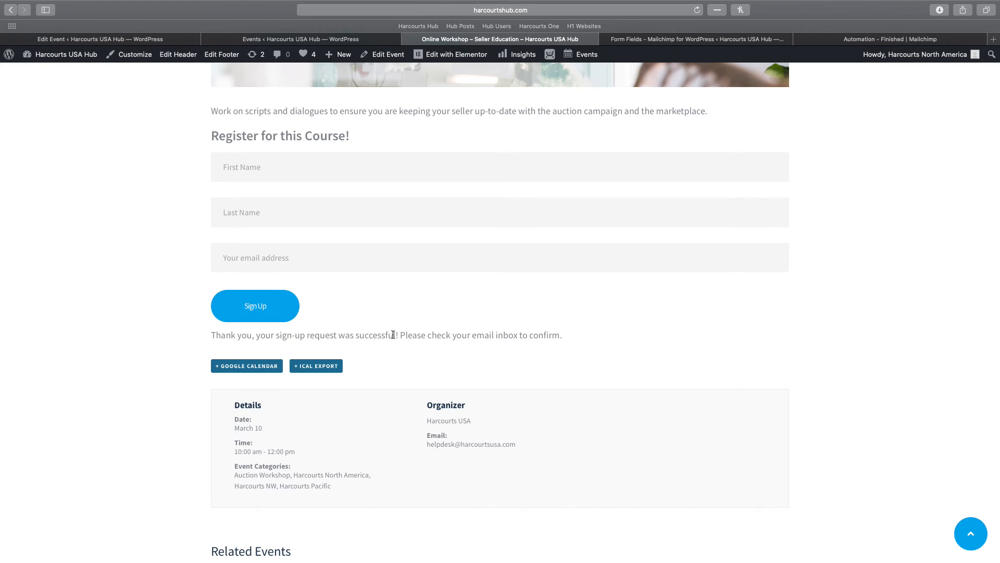
left_click(671, 39)
left_click(889, 38)
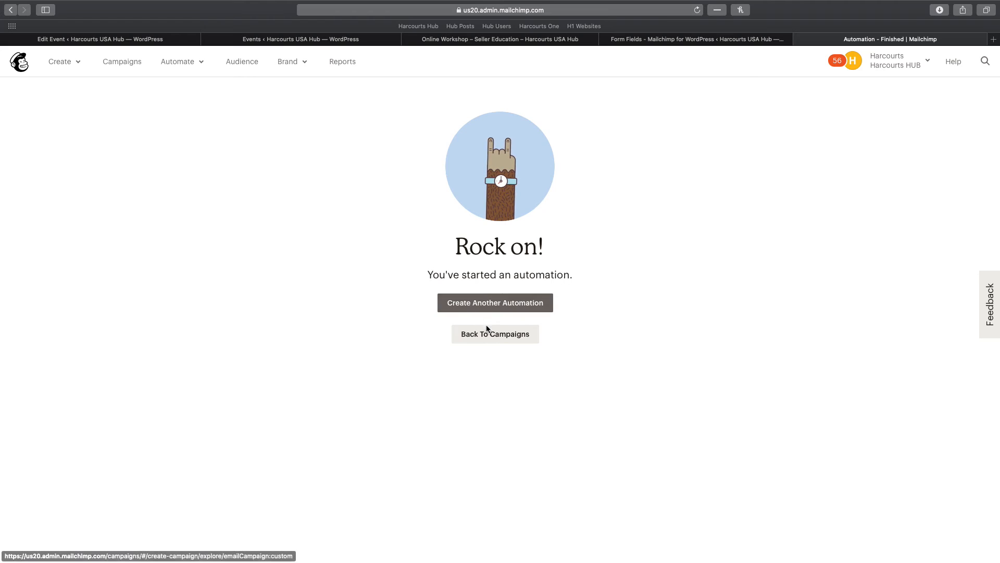
Make Online Workshop - Seller Education – 3/10/20 the current Mailchimp audience
left_click(497, 339)
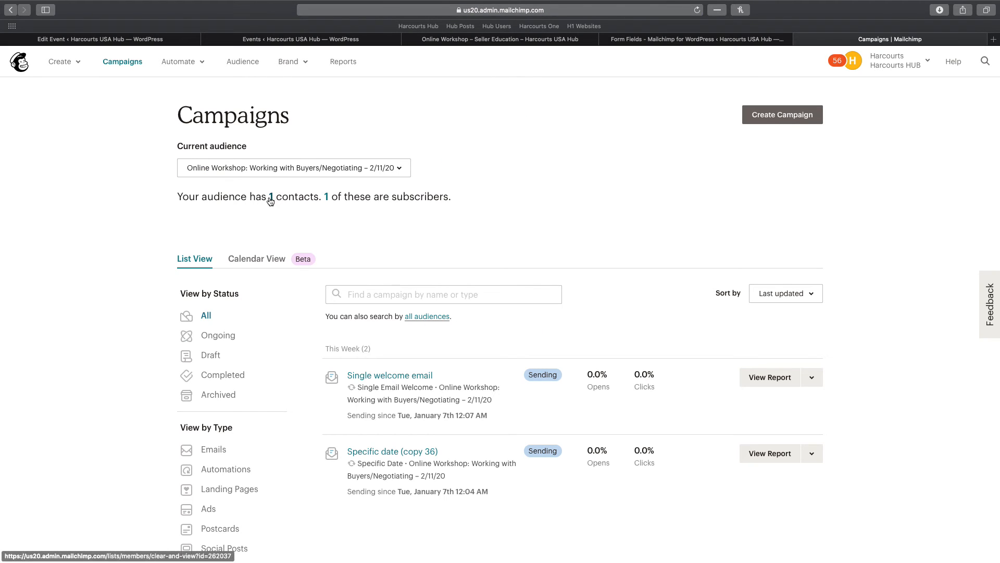
left_click(325, 168)
scroll(336, 318, "down", 20)
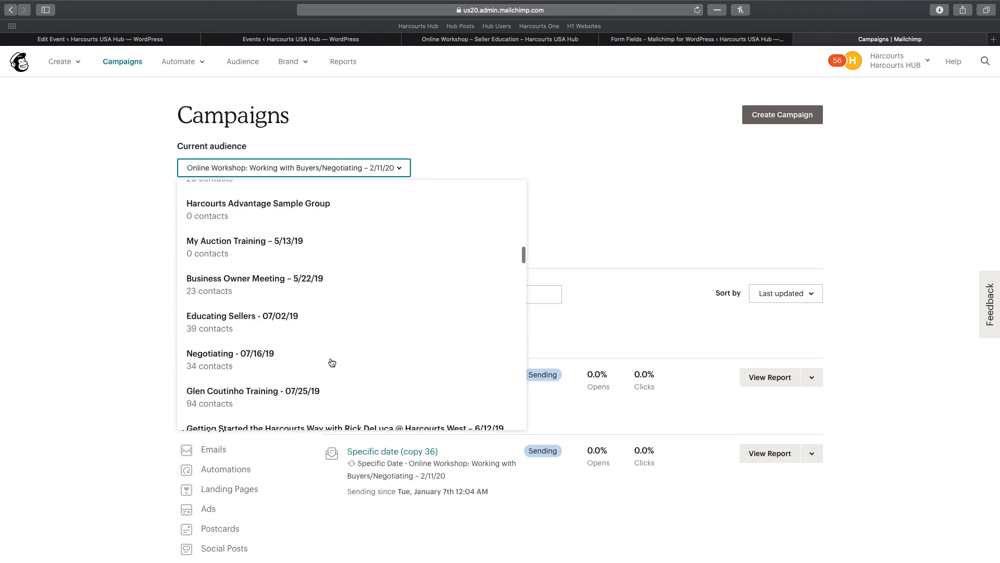
left_click(292, 386)
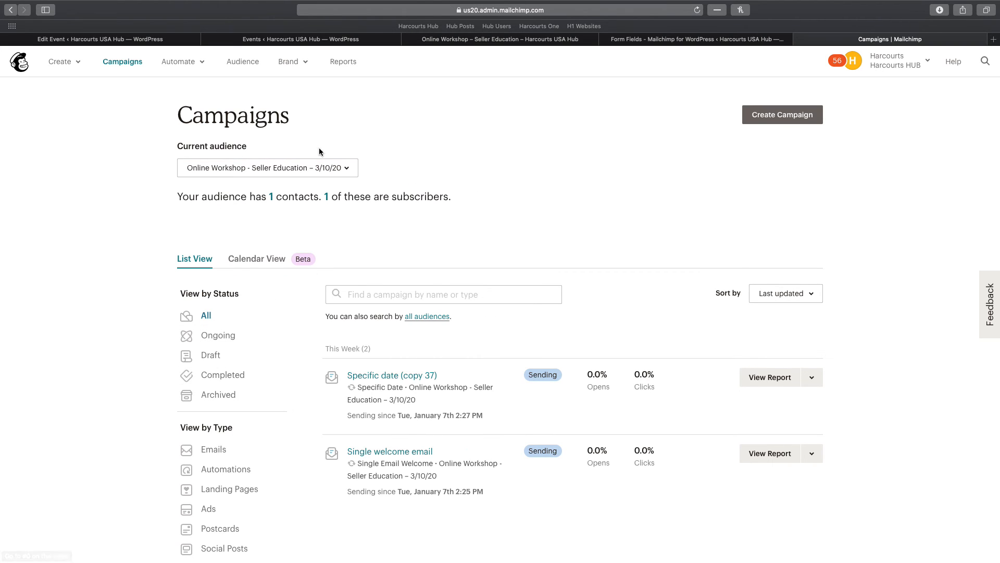
Open the audience's contacts and scroll across the test subscriber's 03/10/2020 event fields
left_click(271, 198)
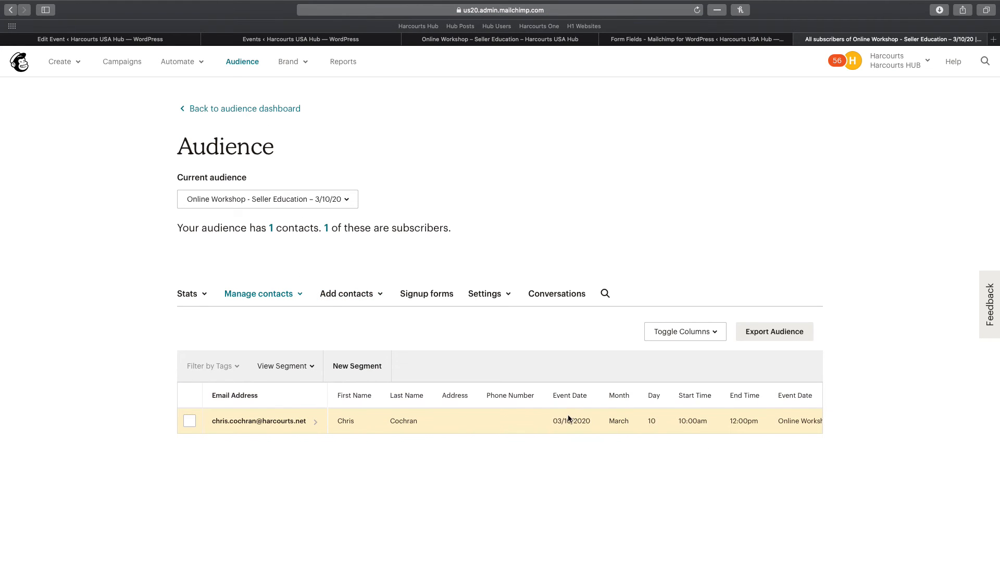
scroll(551, 419, "right", 3)
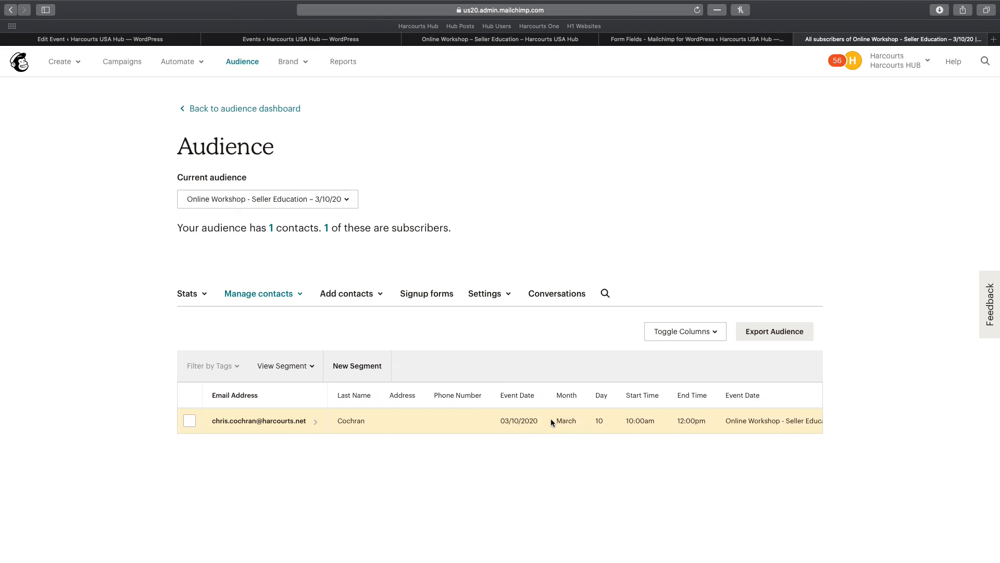
scroll(551, 418, "right", 4)
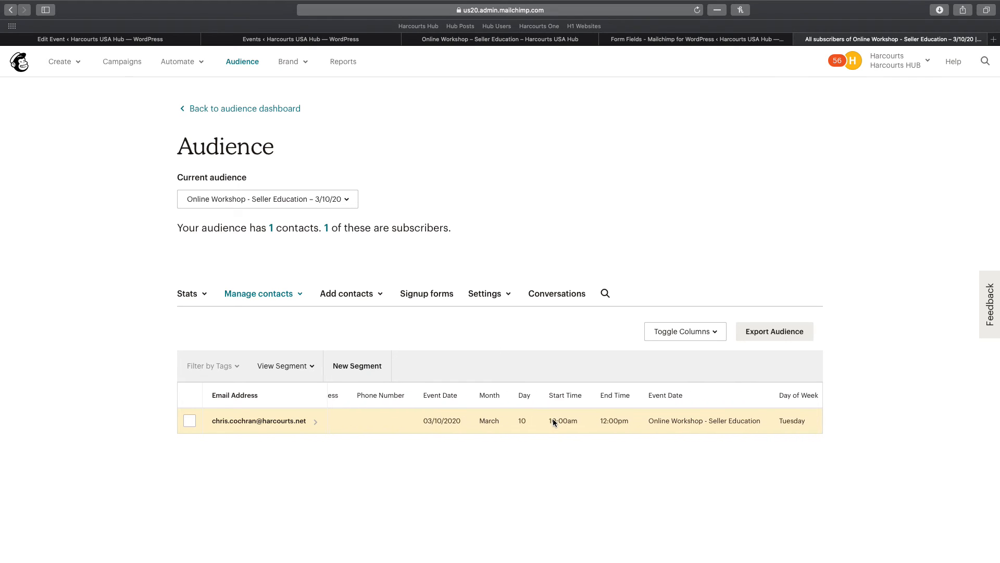
scroll(552, 418, "right", 3)
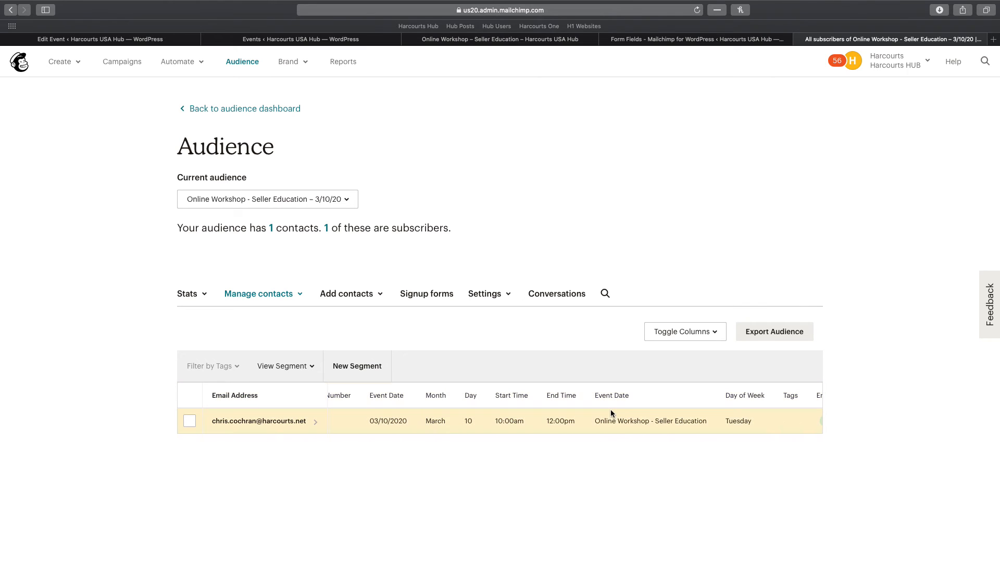
scroll(611, 414, "right", 2)
scroll(611, 414, "right", 2)
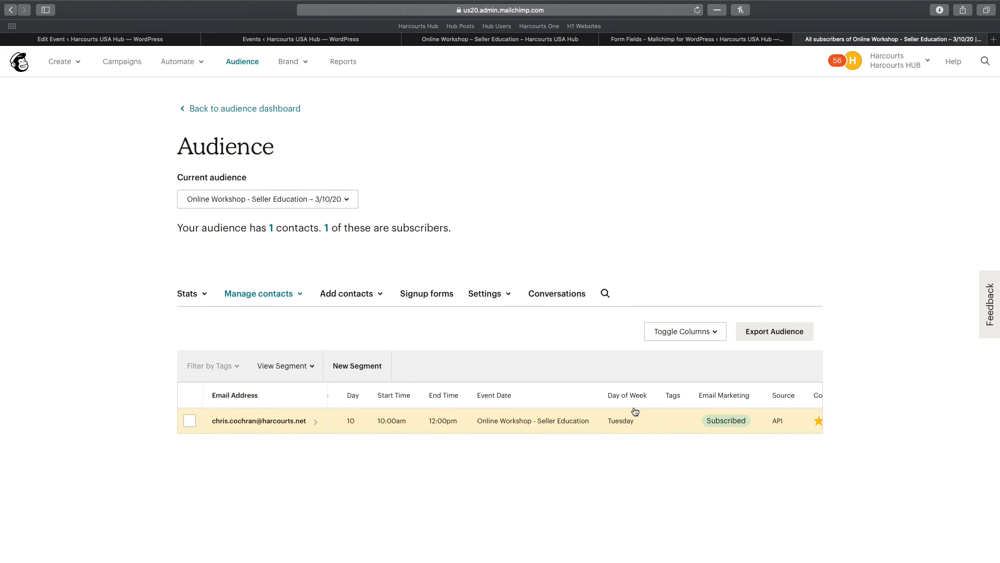
scroll(652, 411, "right", 4)
scroll(676, 409, "right", 2)
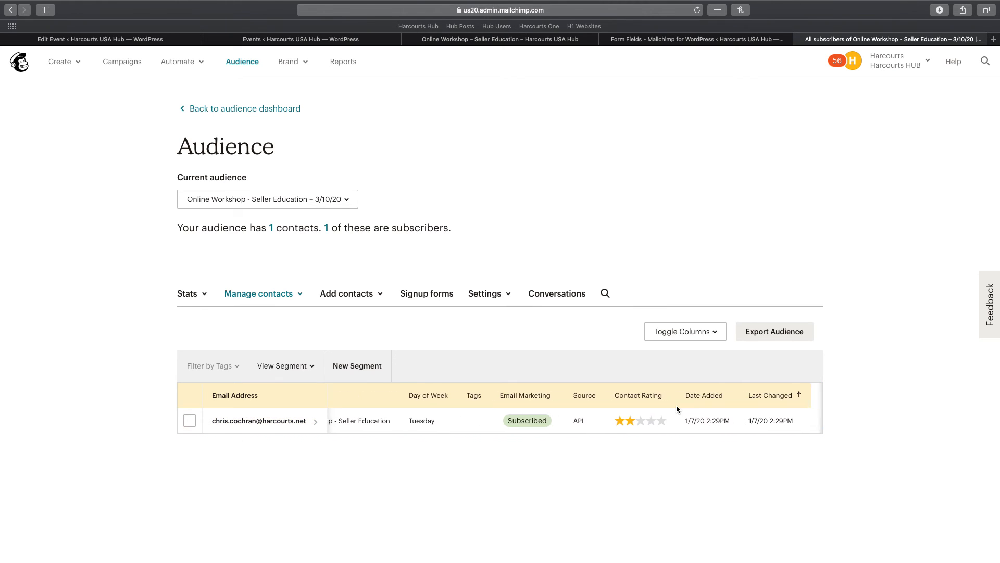
scroll(676, 409, "left", 10)
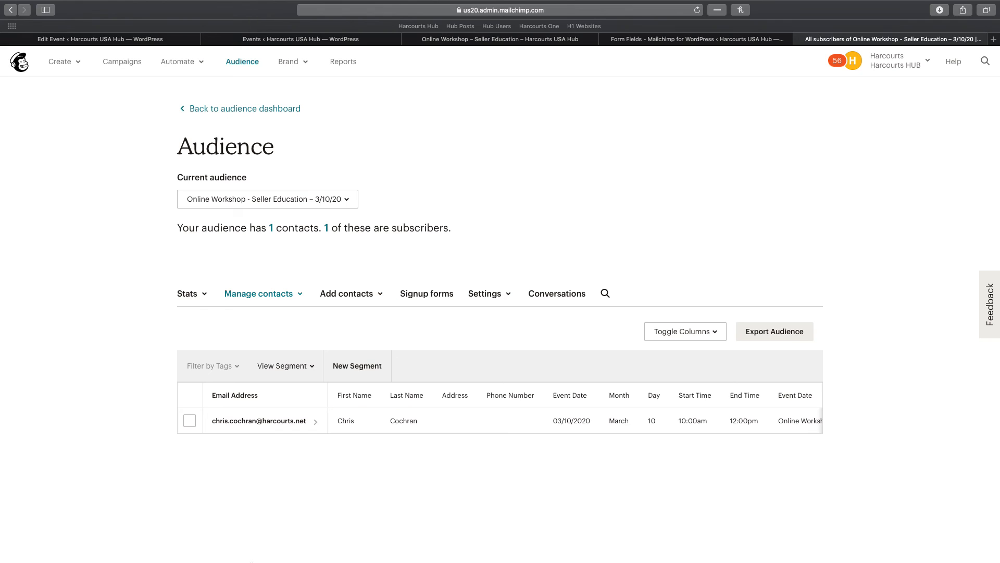
key("super+Tab")
key("super+Tab")
key("super+Tab")
key("super+Tab")
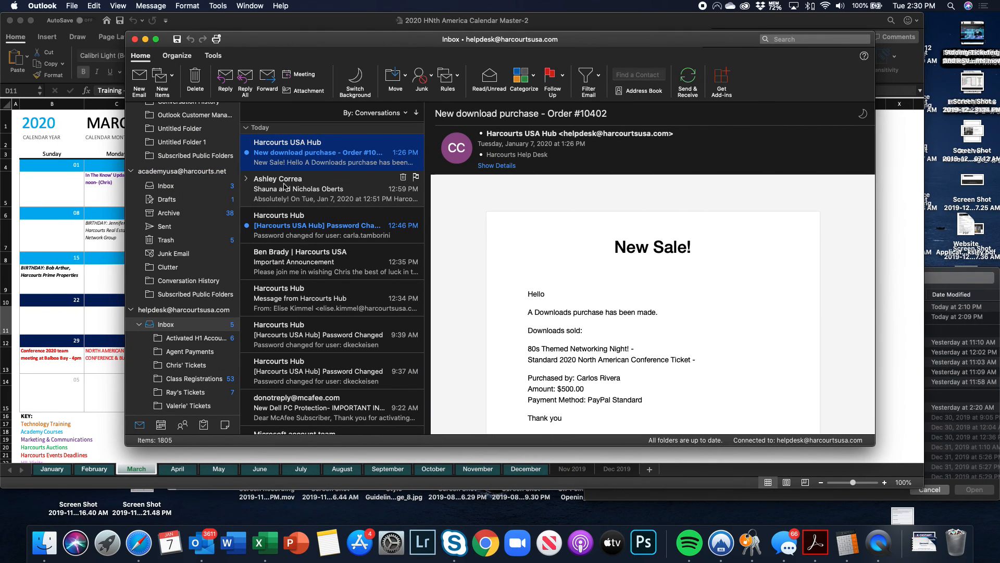
Send & Receive the personal Outlook inbox and look in Focused and Other for the confirmation
scroll(185, 197, "up", 10)
left_click(173, 198)
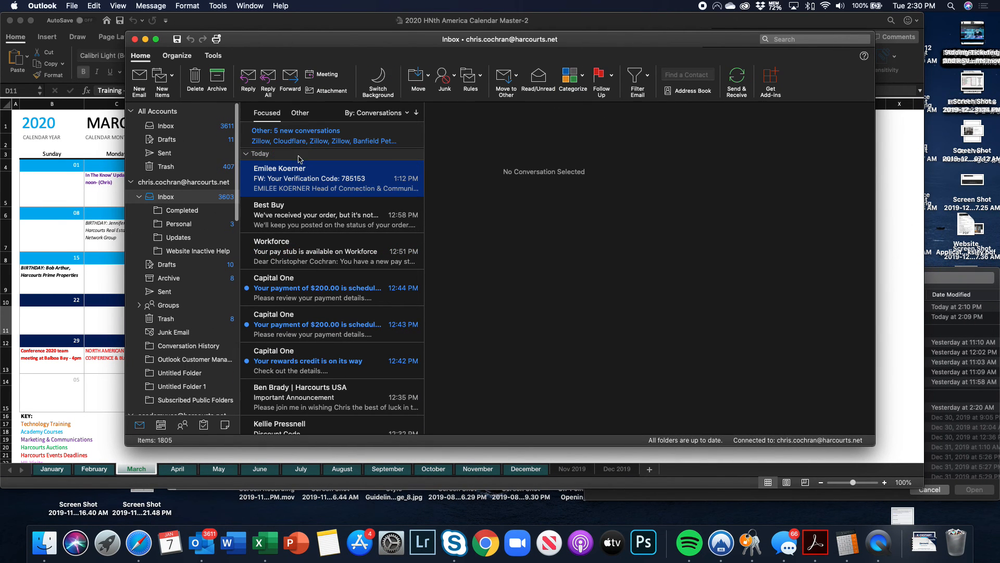
left_click(300, 113)
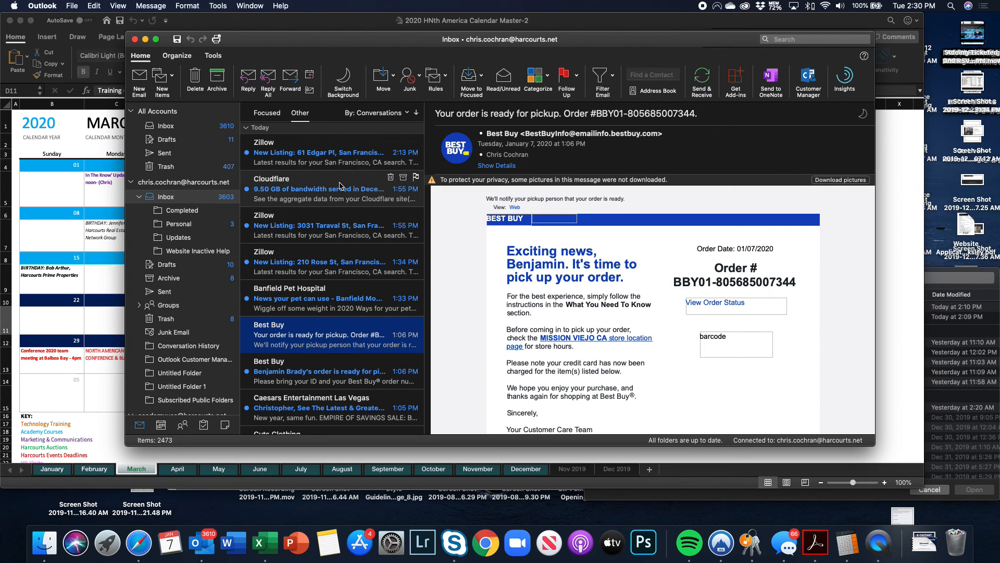
left_click(703, 79)
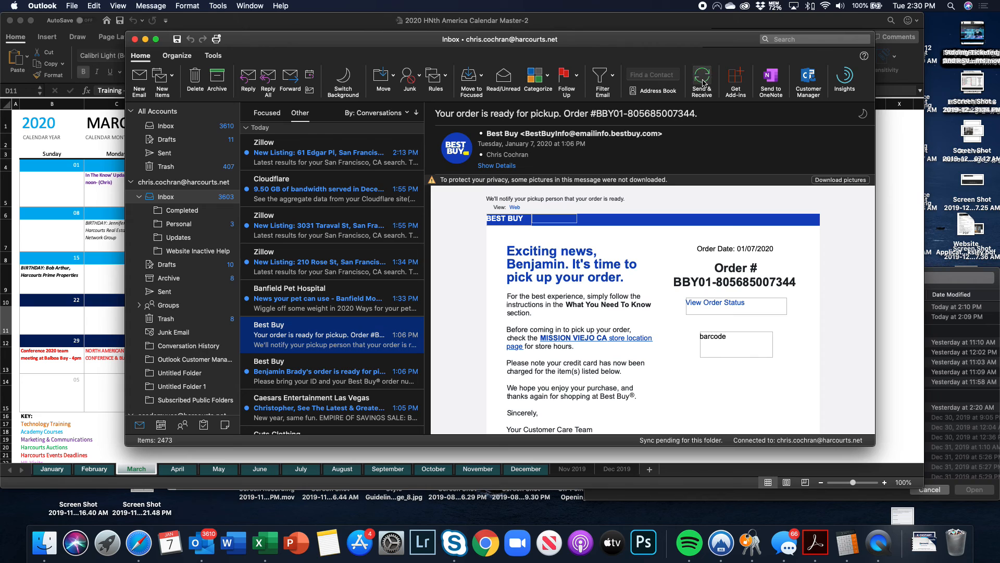
left_click(265, 113)
left_click(300, 114)
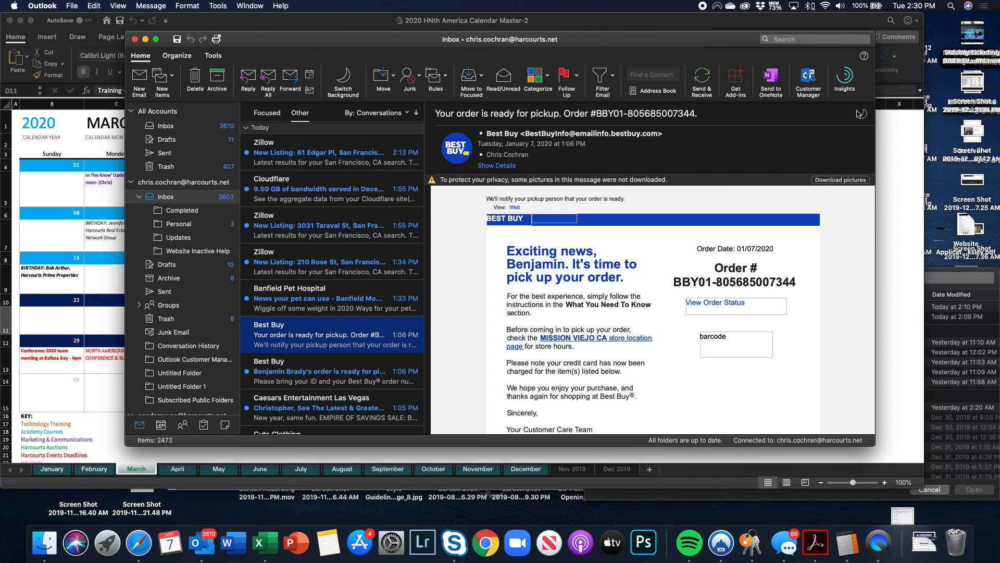
left_click(907, 152)
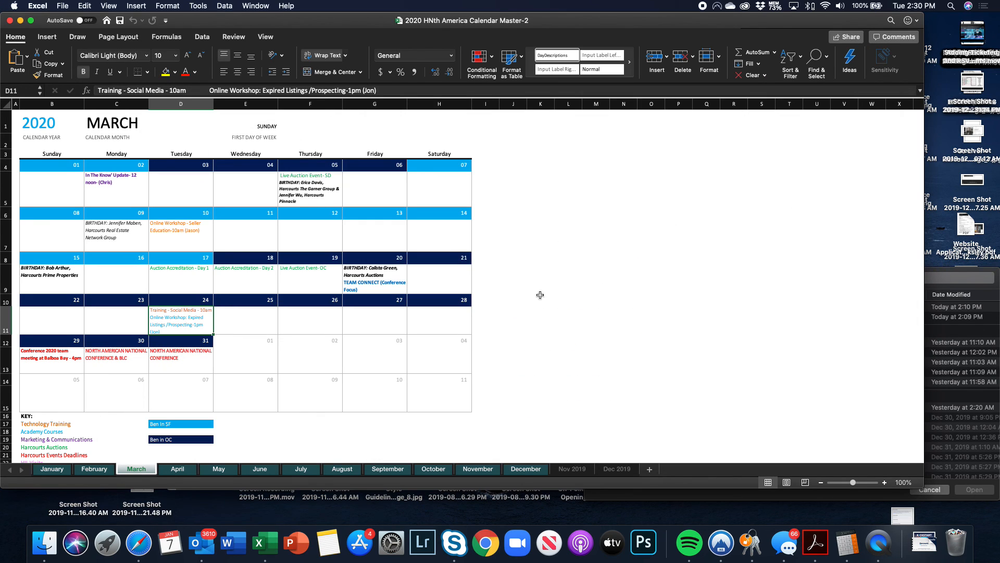
left_click(139, 543)
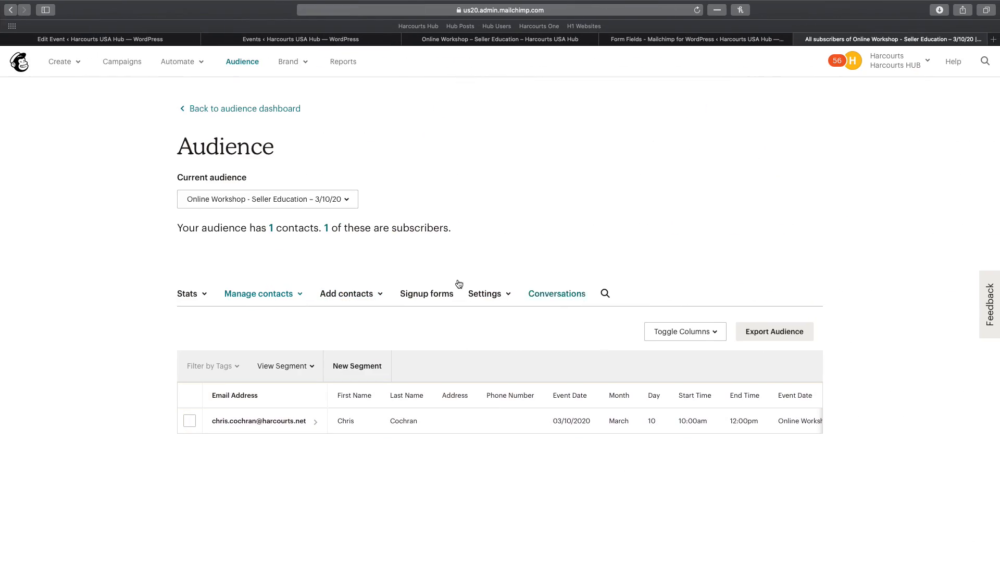
Scroll the contacts table and compare it with the MC4WP form code tab
scroll(664, 420, "right", 5)
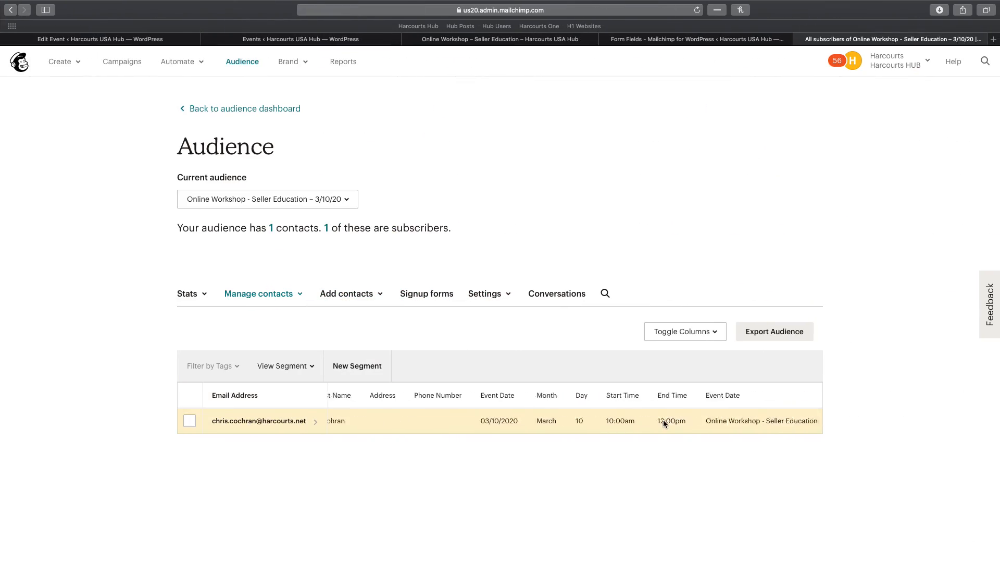
scroll(664, 420, "right", 2)
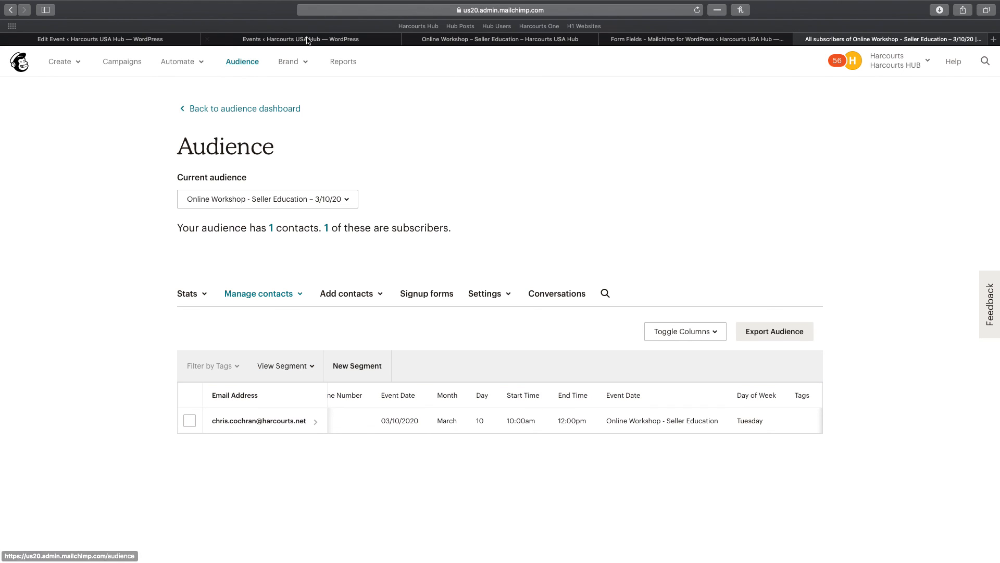
left_click(644, 40)
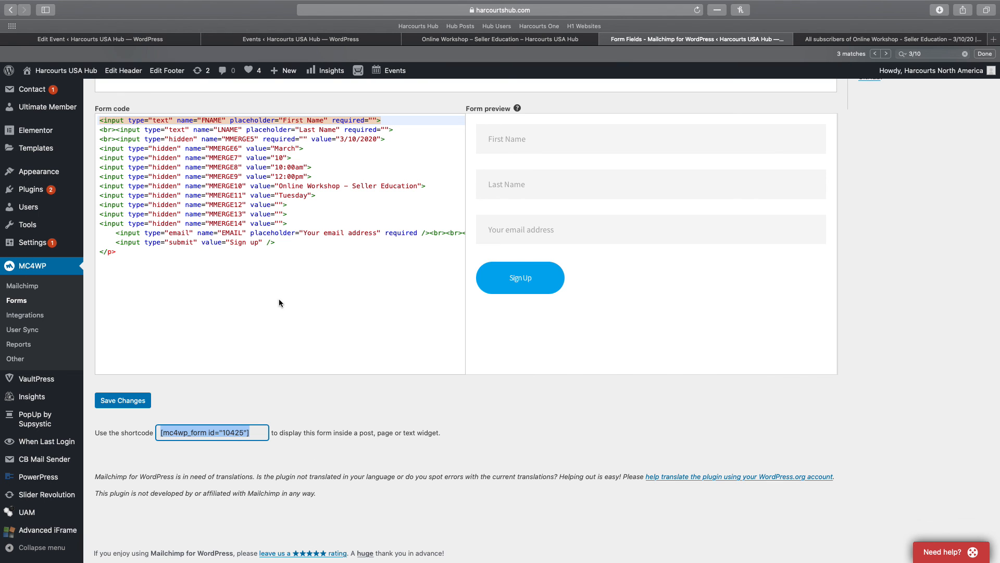
scroll(266, 300, "up", 2)
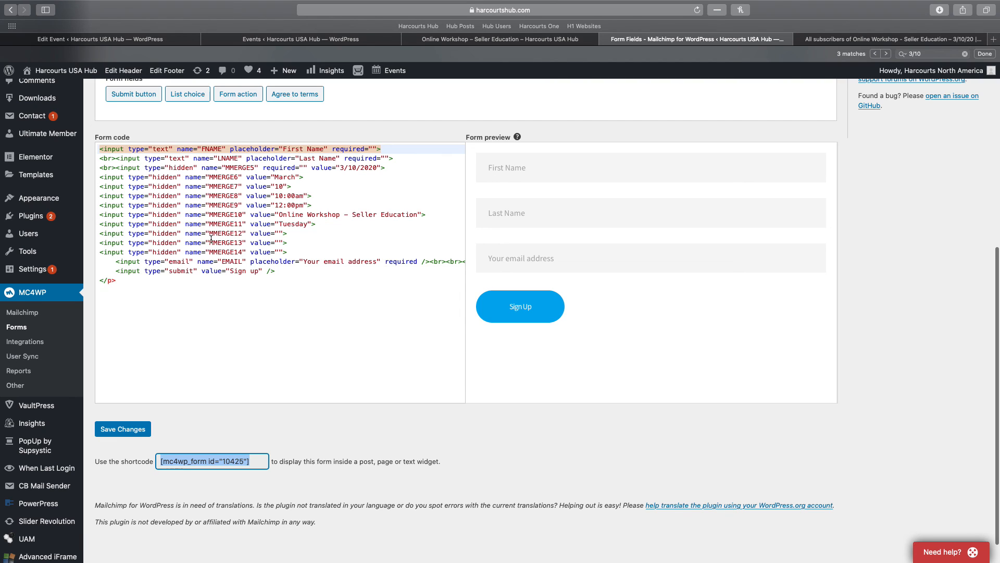
left_click(839, 39)
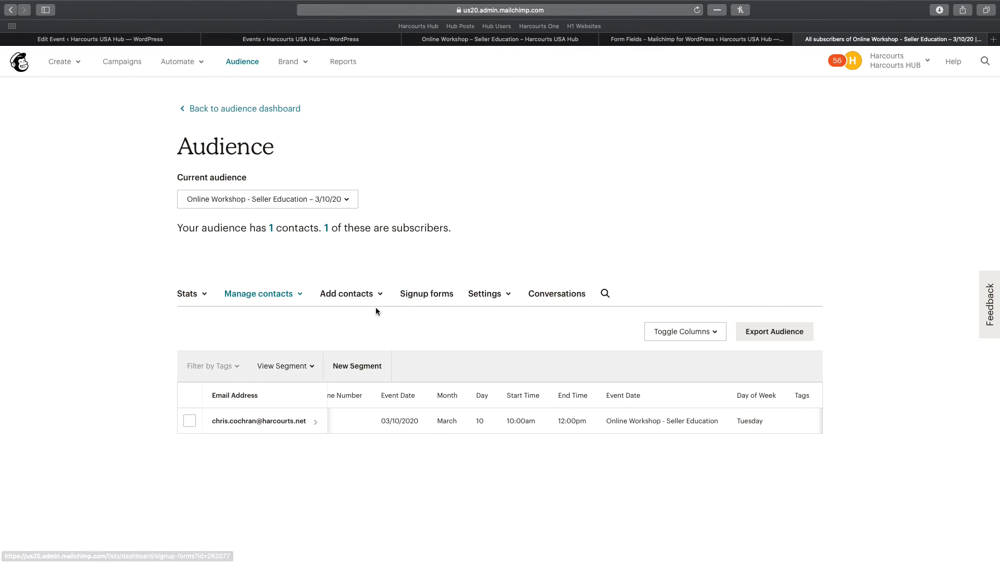
Sort the contacts by the second Event Date column and review the Toggle Columns list
right_click(626, 400)
left_click(624, 395)
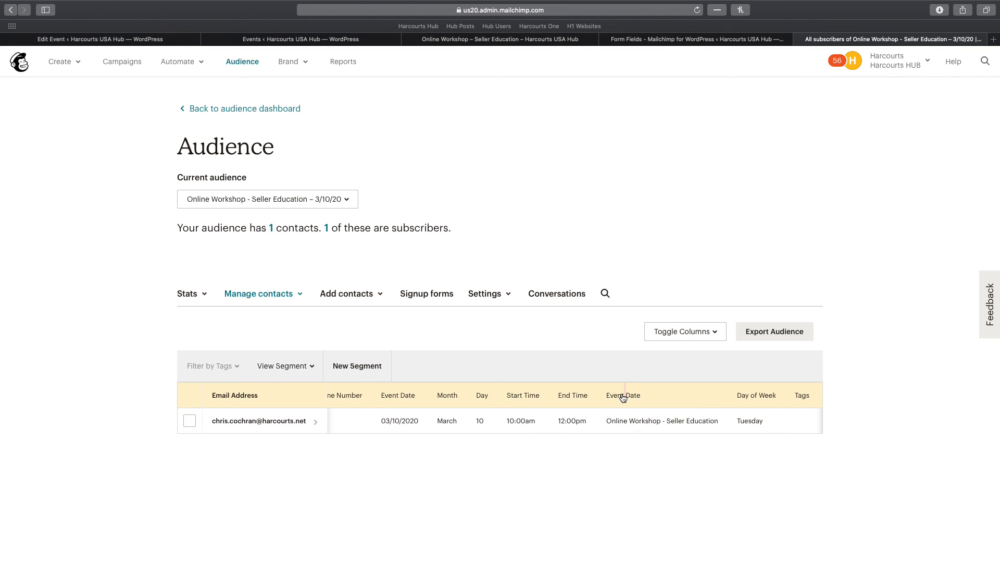
left_click(622, 396)
left_click(699, 336)
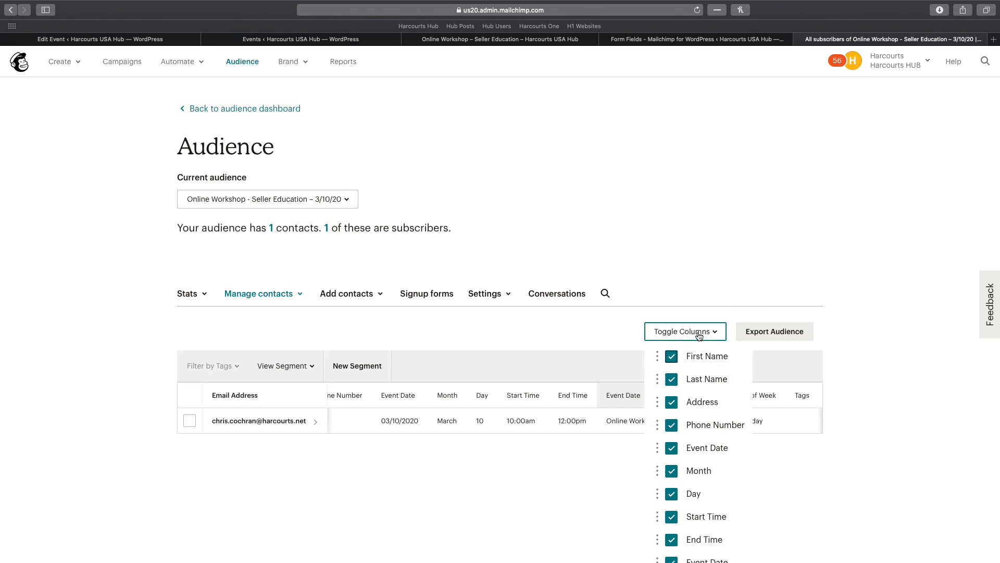
scroll(678, 407, "down", 1)
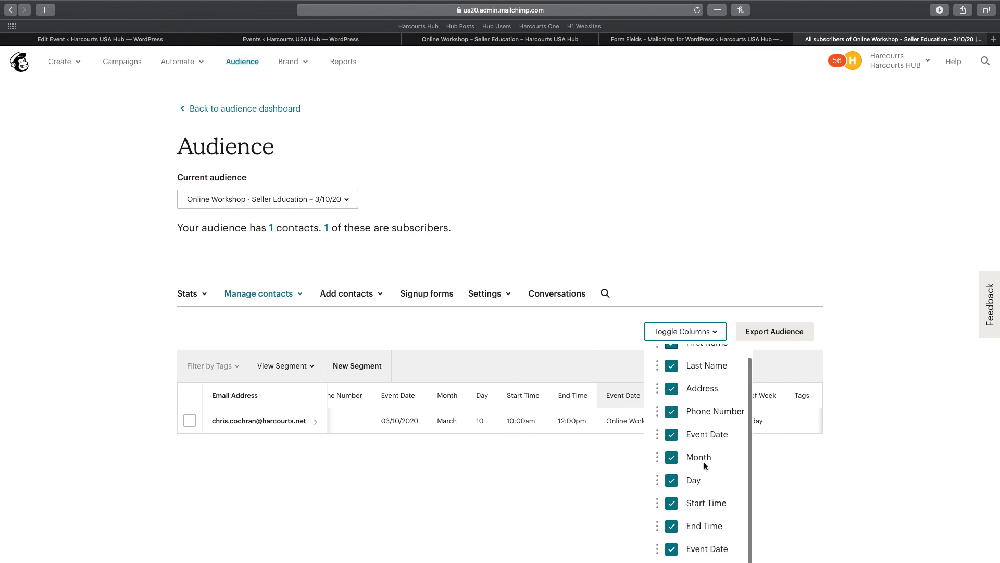
left_click(889, 433)
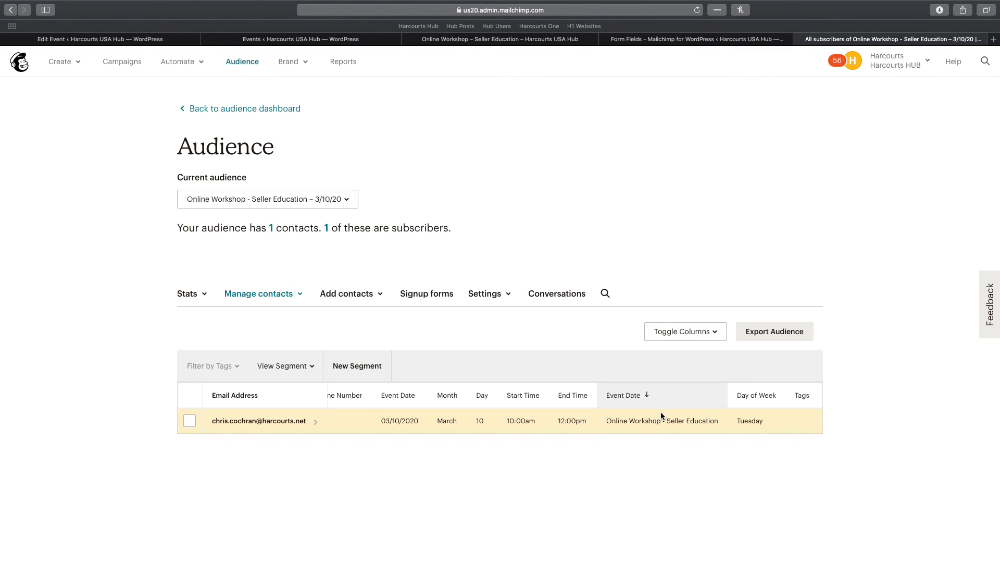